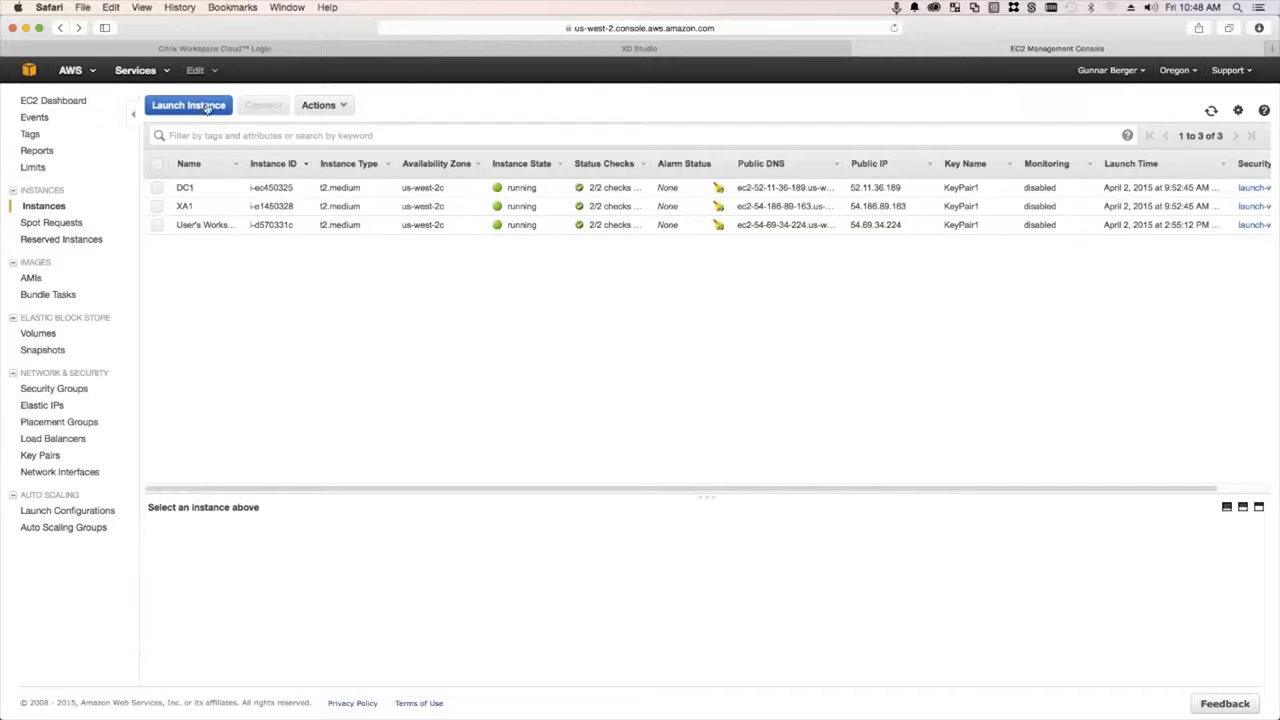
- Start an EC2 launch with Windows Server 2012 R2 Base on t2.medium, then abandon it
click(203, 106)
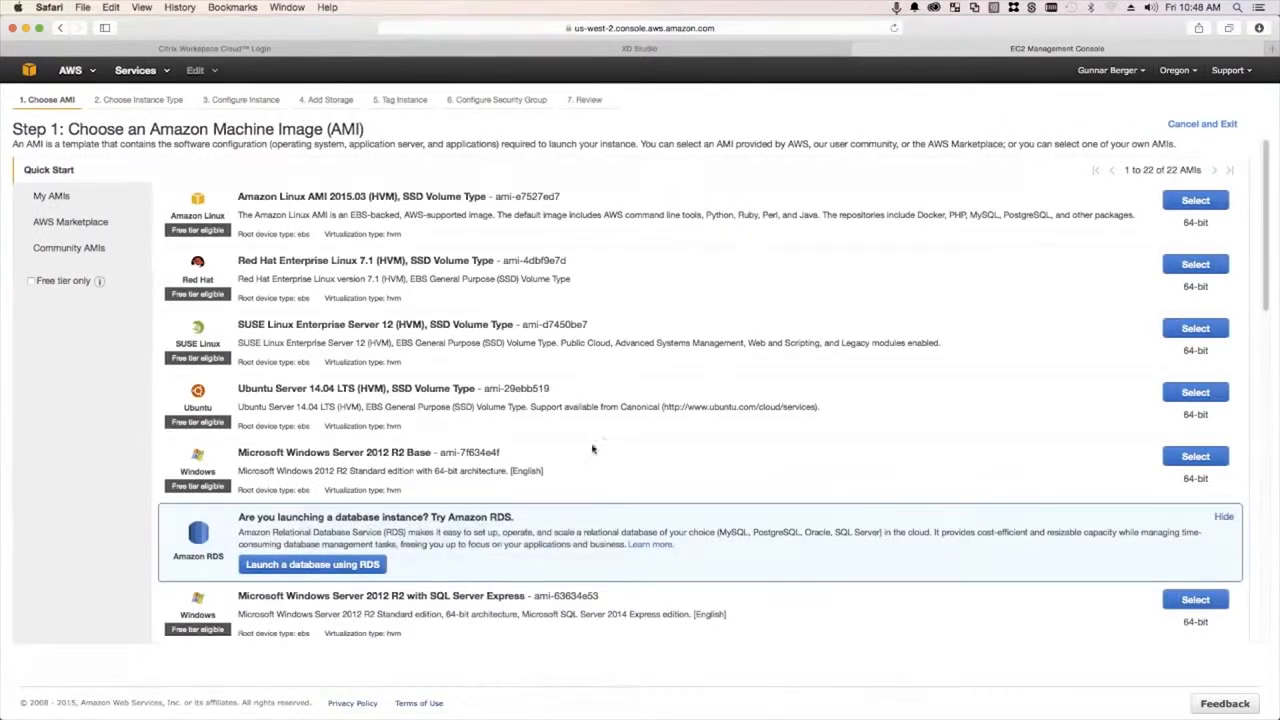
click(1196, 458)
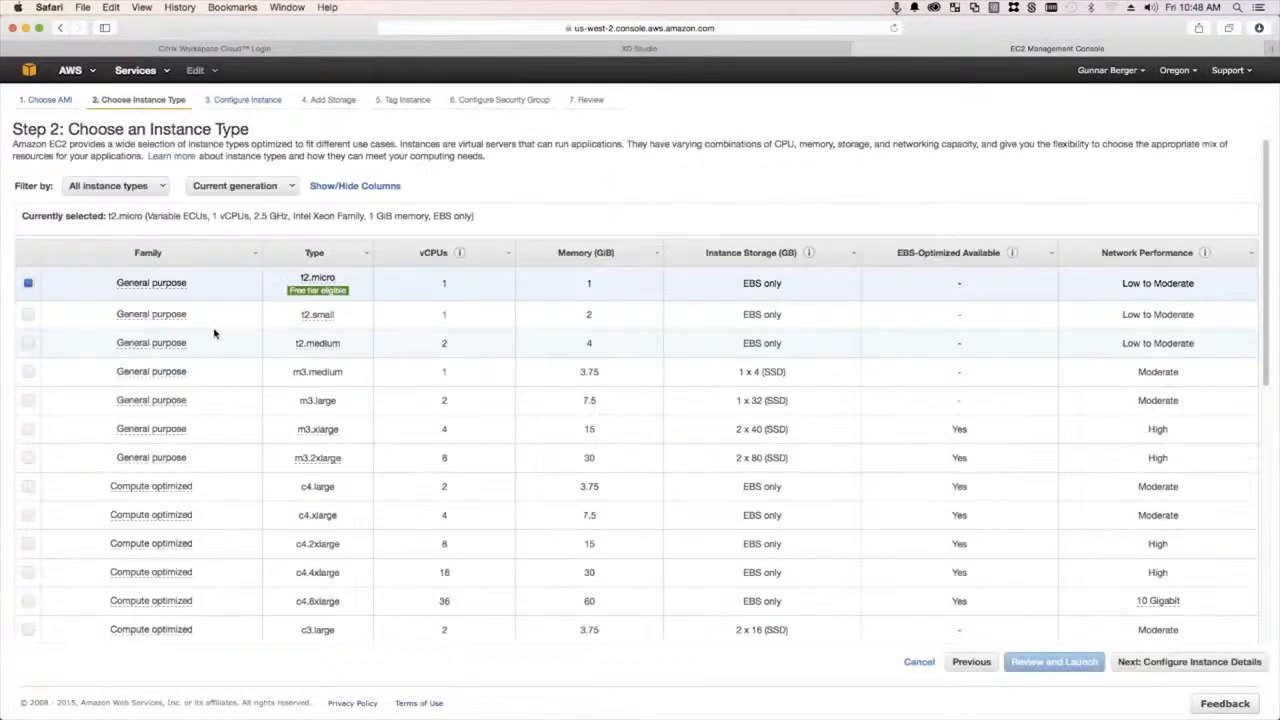
click(29, 343)
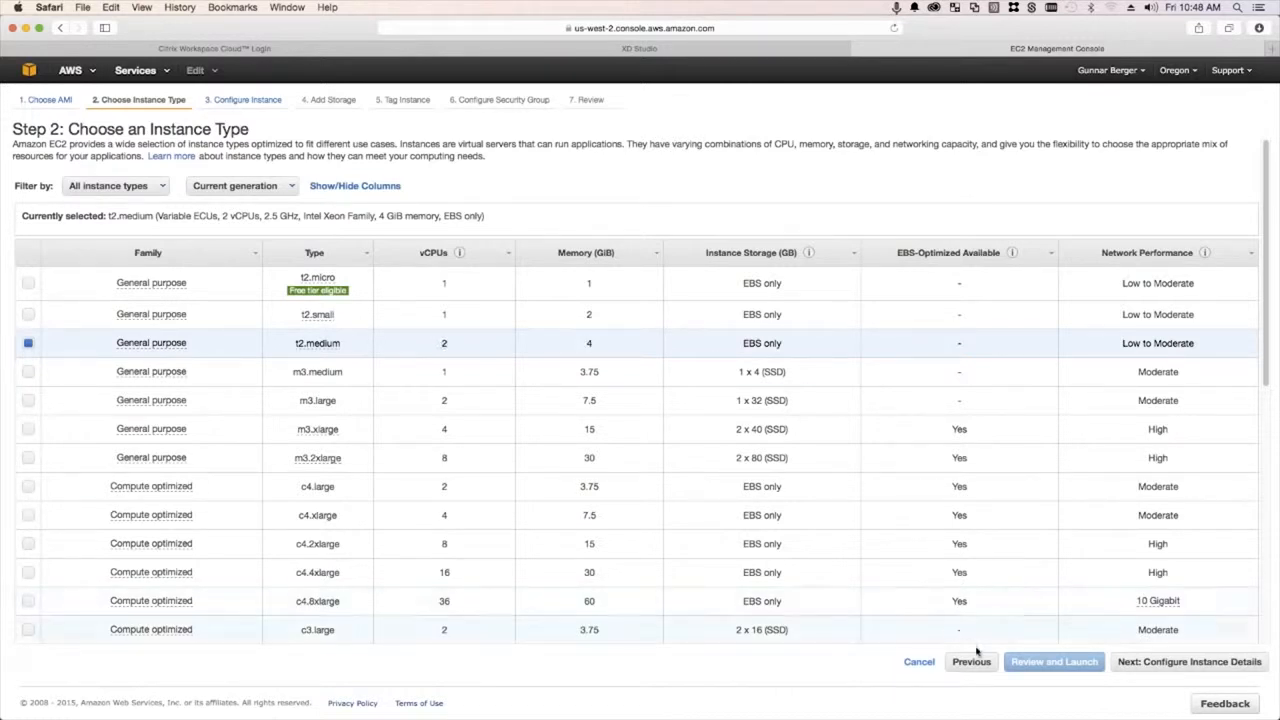
click(930, 666)
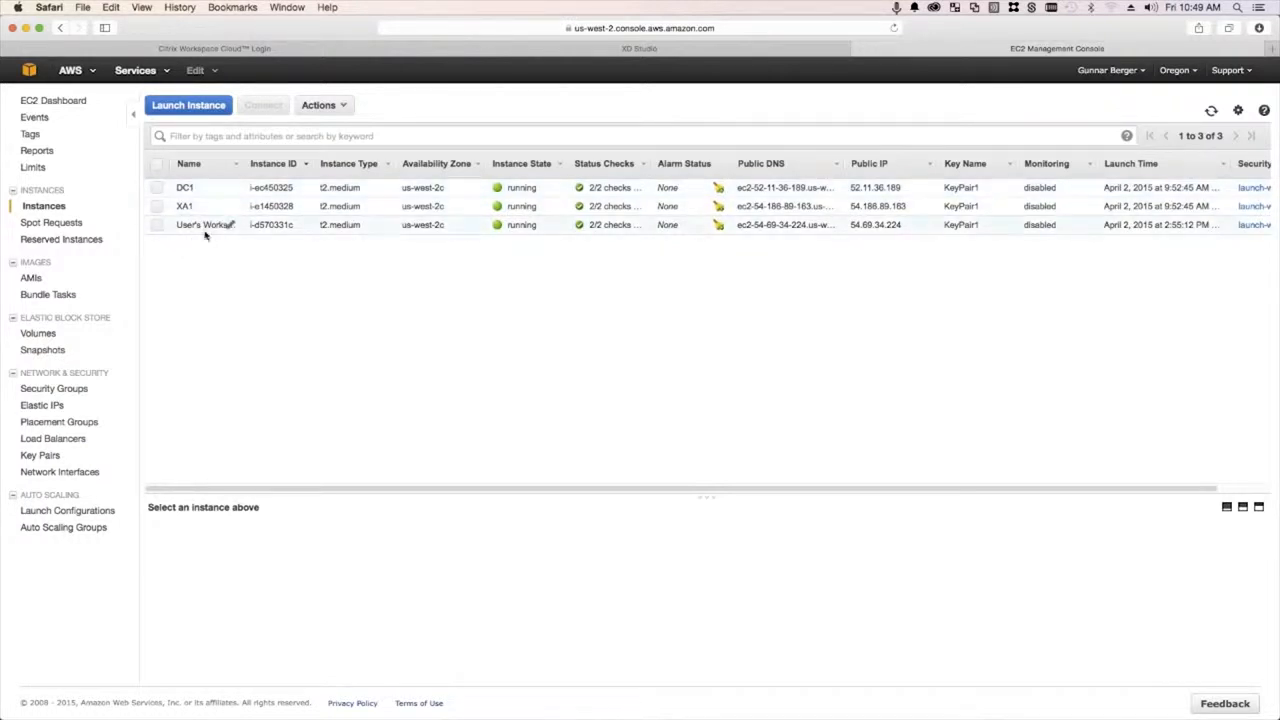
- Minimize Safari and reposition the Workstation and DC1 sessions with their installed-program lists
click(26, 28)
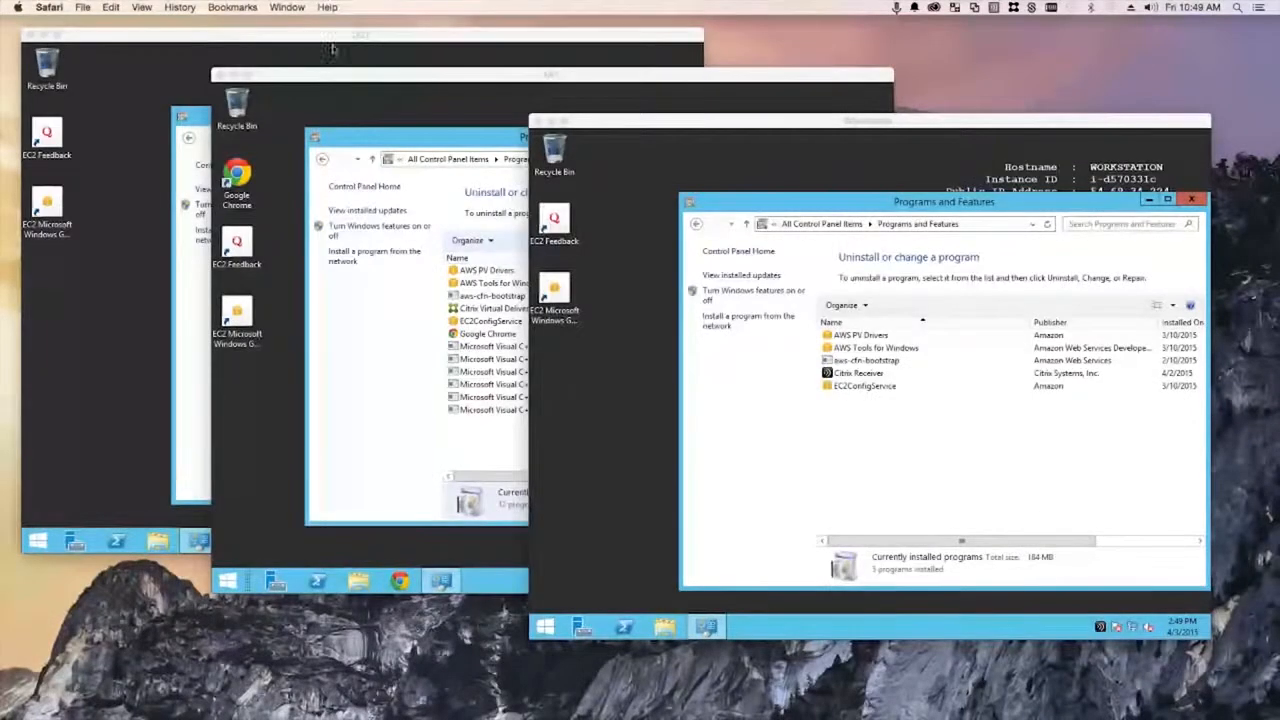
click(648, 128)
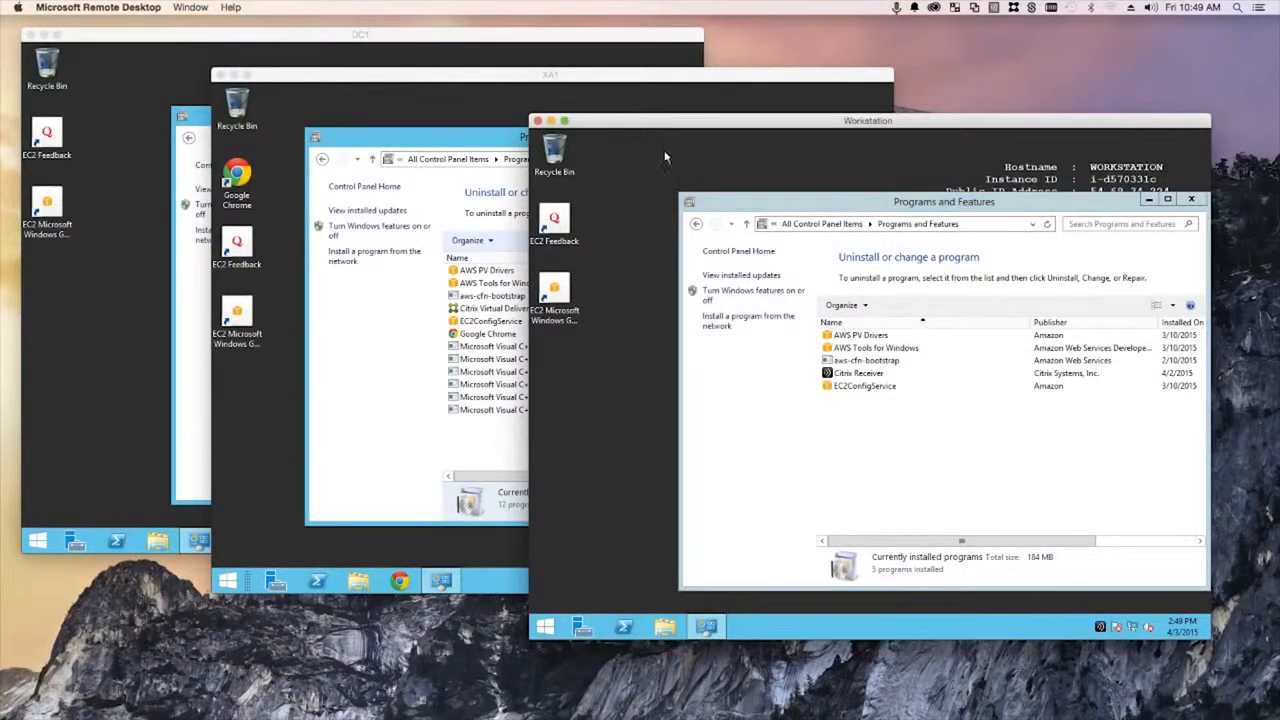
drag(655, 122, 701, 175)
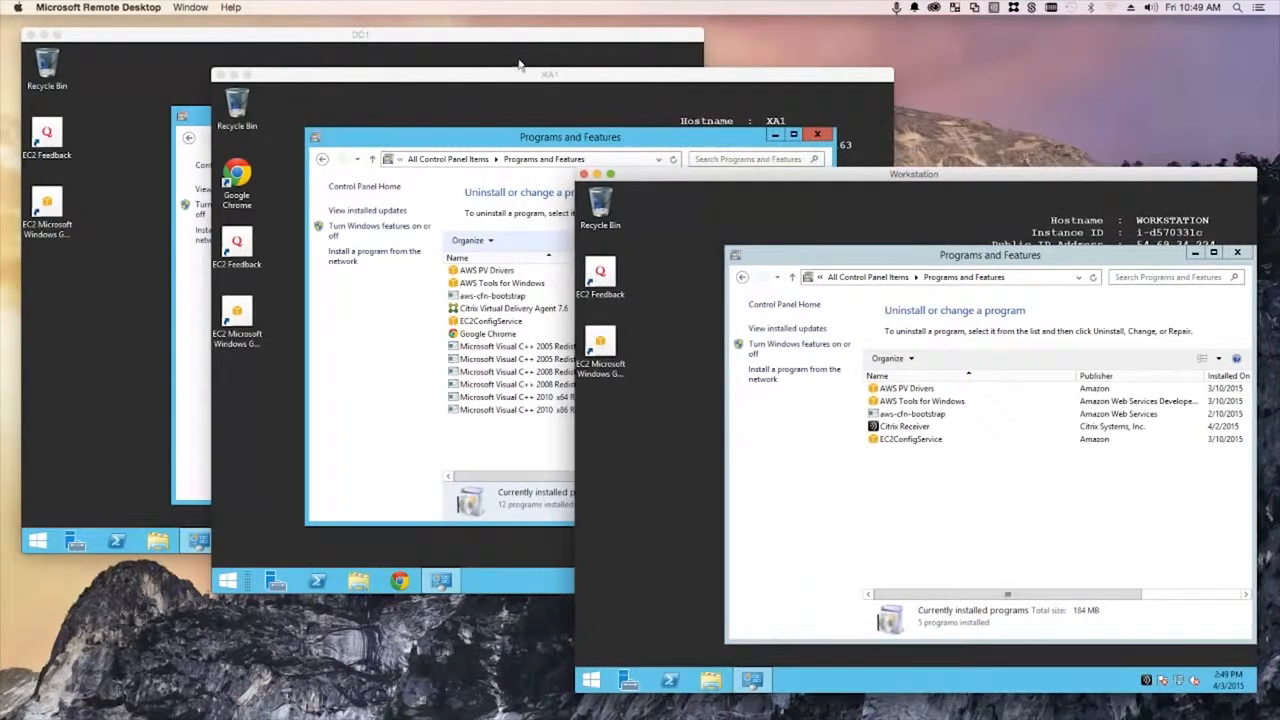
click(487, 62)
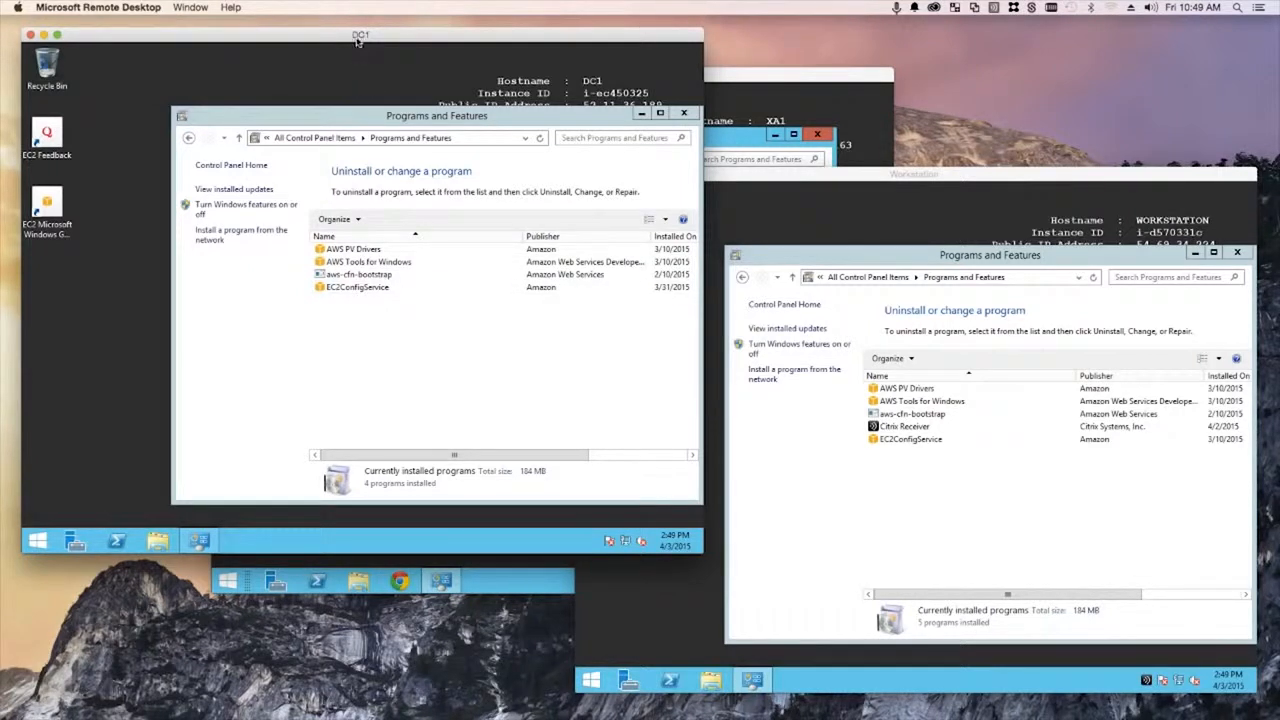
drag(372, 115, 325, 90)
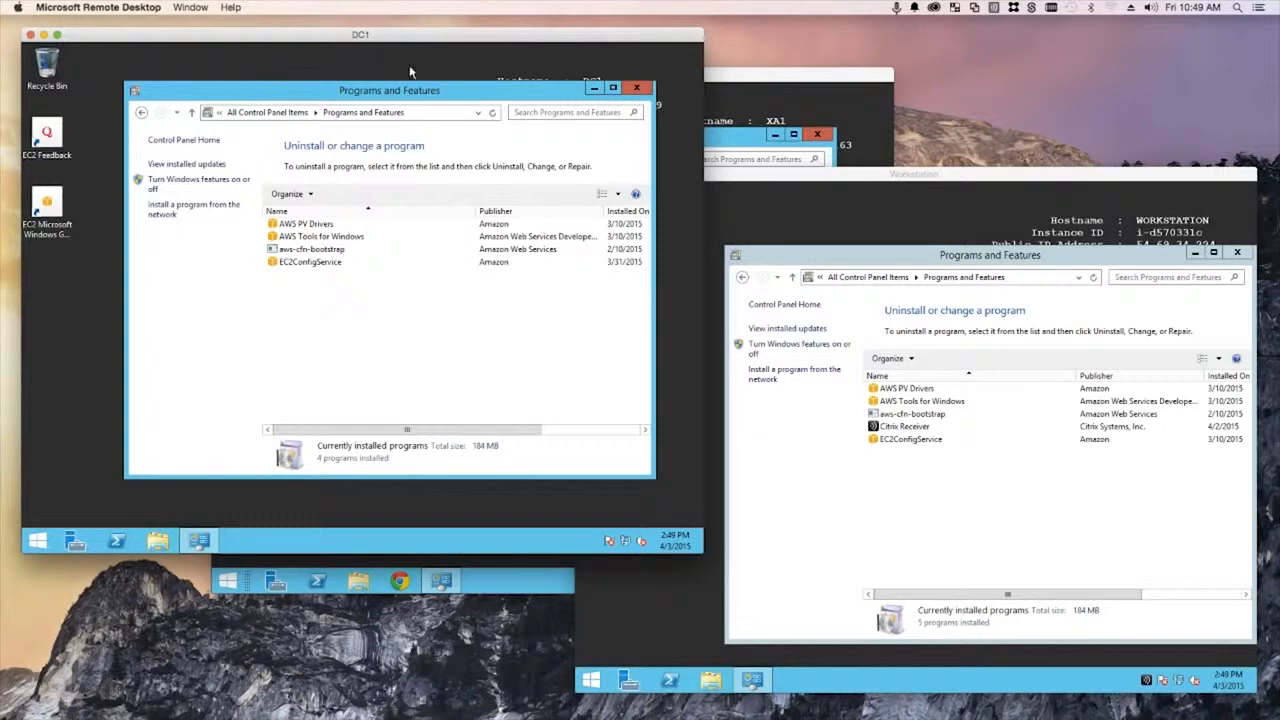
drag(410, 90, 396, 100)
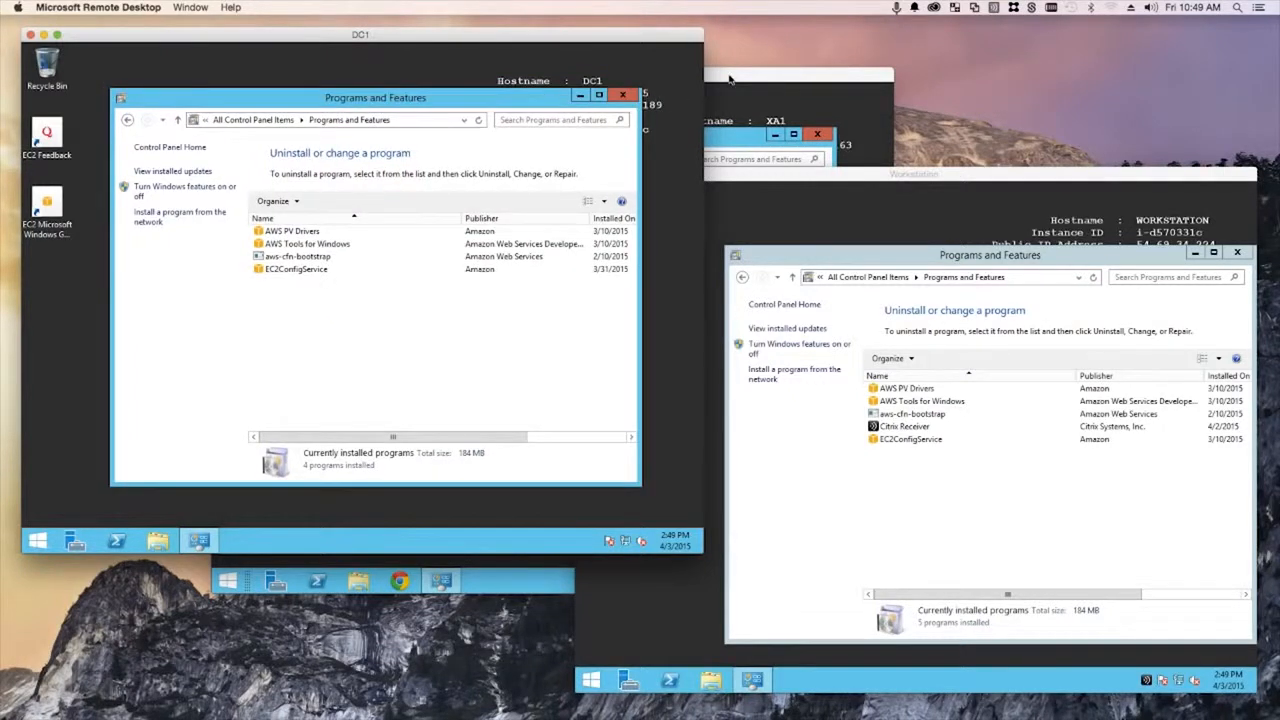
- Bring XA1 forward and move the Workstation session up and left
click(730, 80)
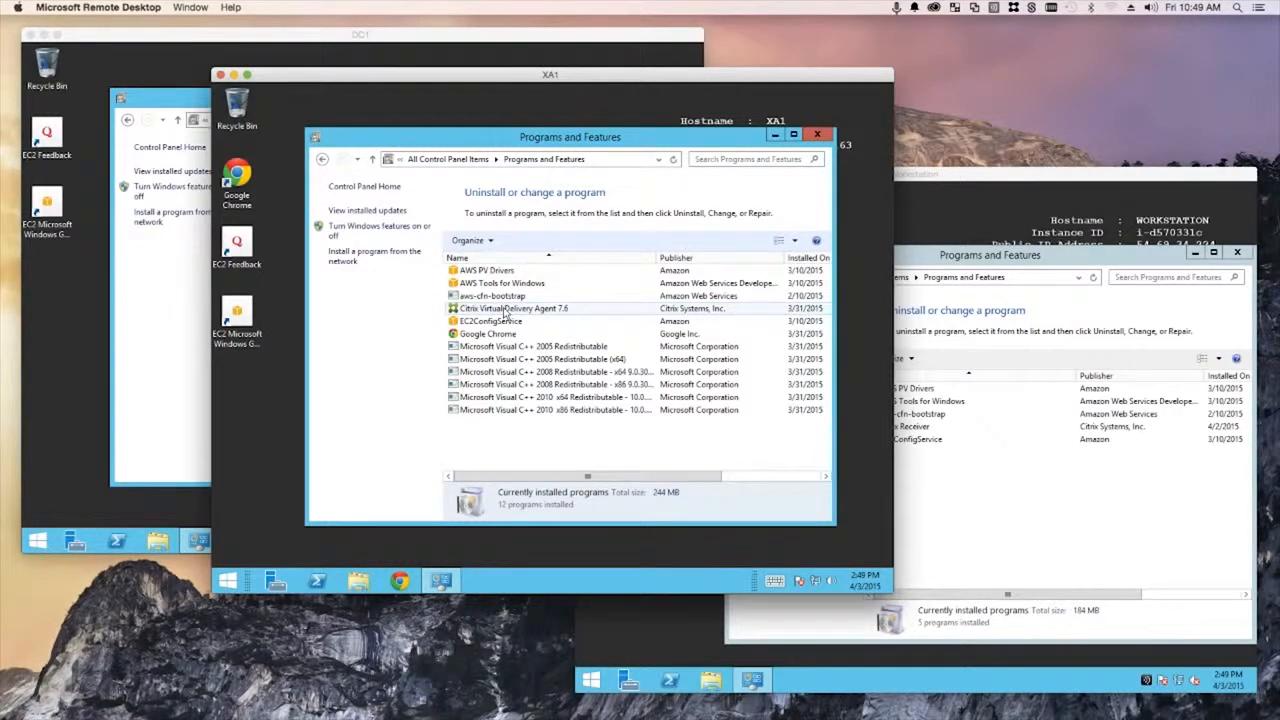
click(980, 173)
drag(980, 173, 898, 133)
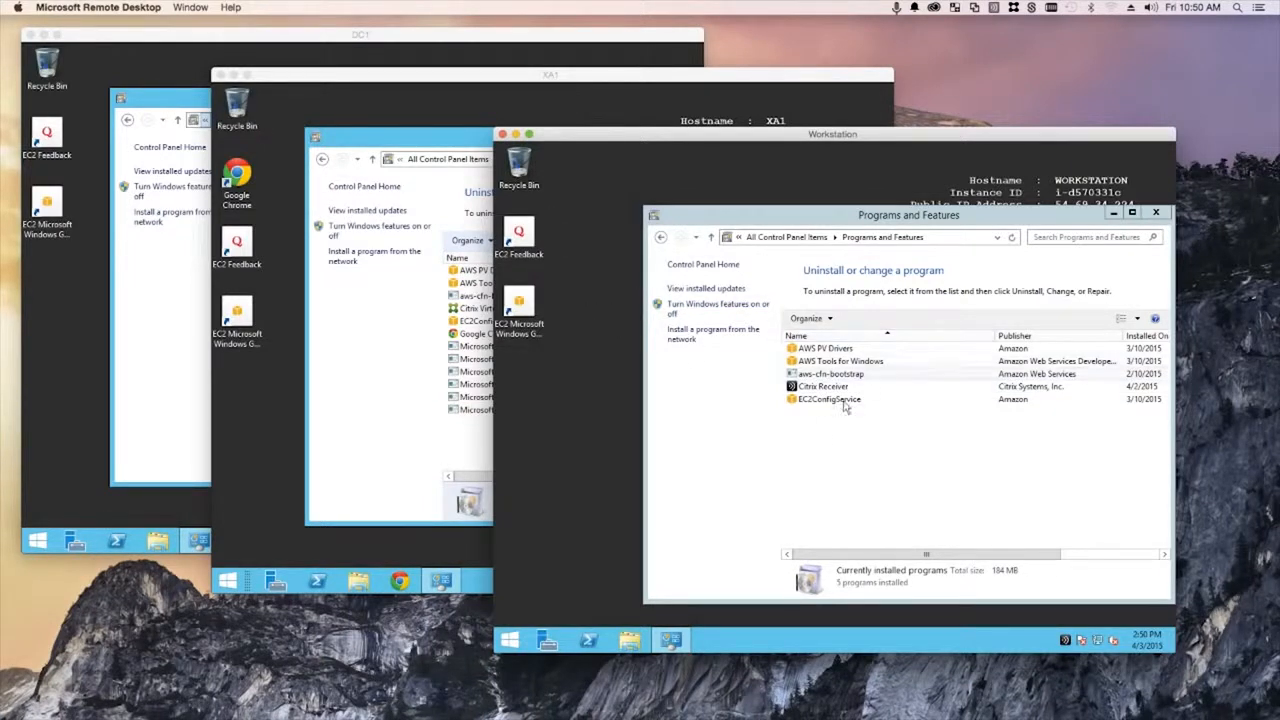
- Open Citrix Receiver from the tray, close Programs and Features, and cancel Add Account
right_click(1066, 640)
click(1094, 585)
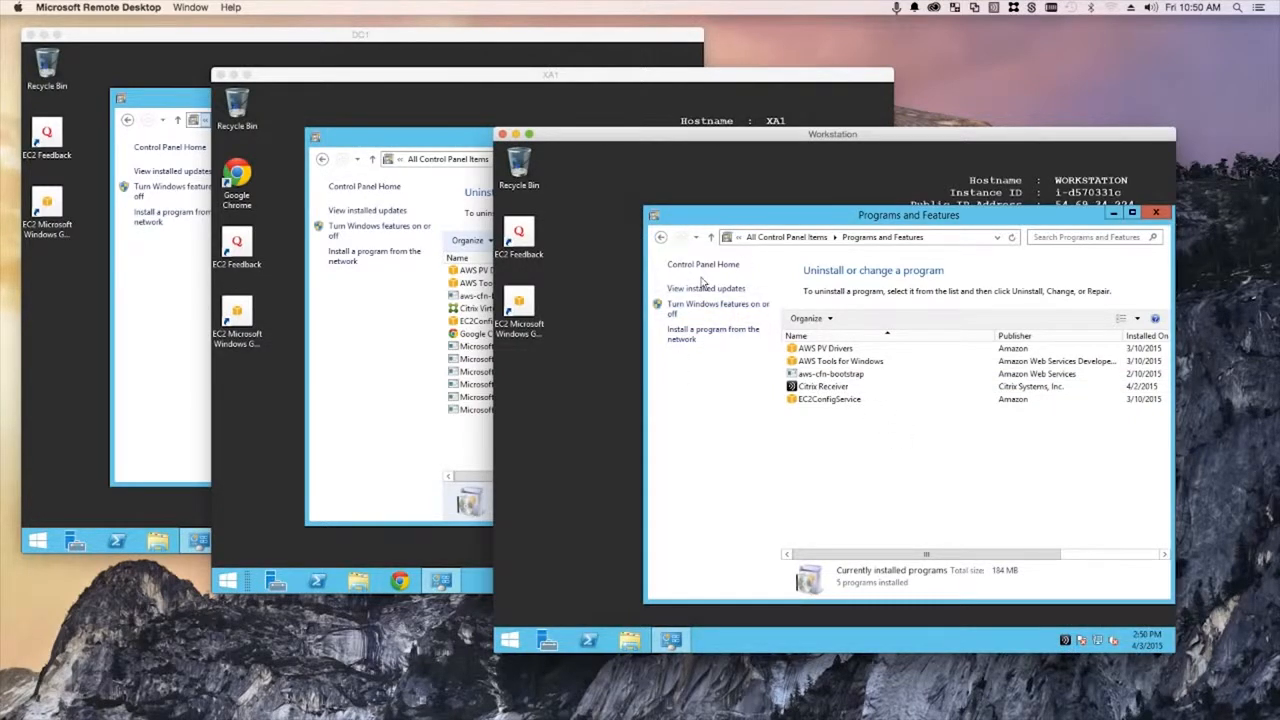
click(1150, 213)
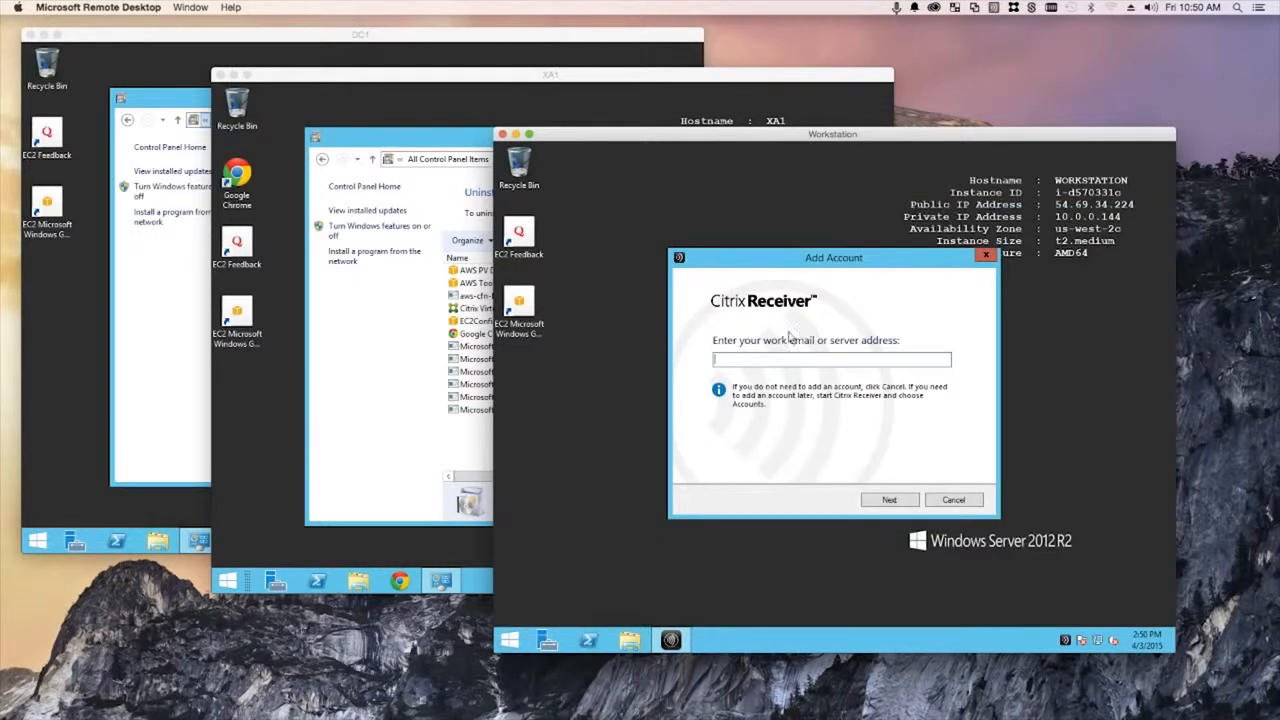
click(953, 500)
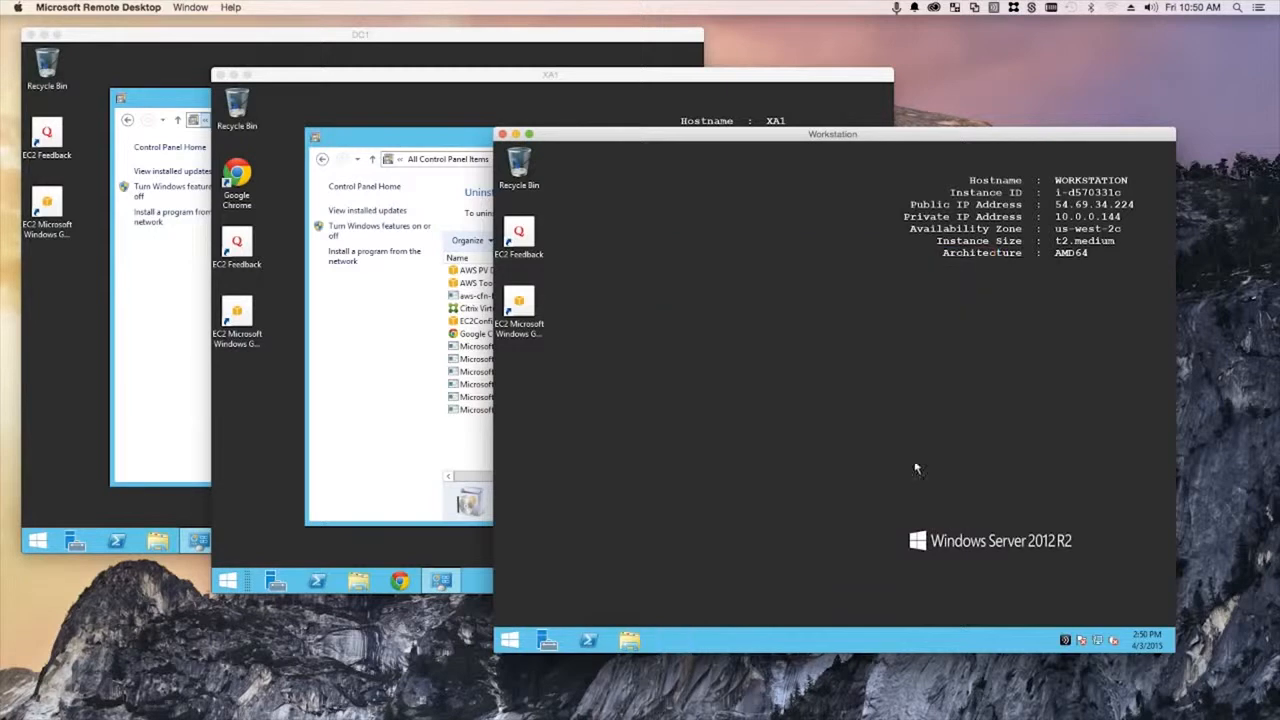
- Minimize the Workstation session, shift XA1 right, and bring back the EC2 console
click(516, 135)
drag(424, 83, 632, 119)
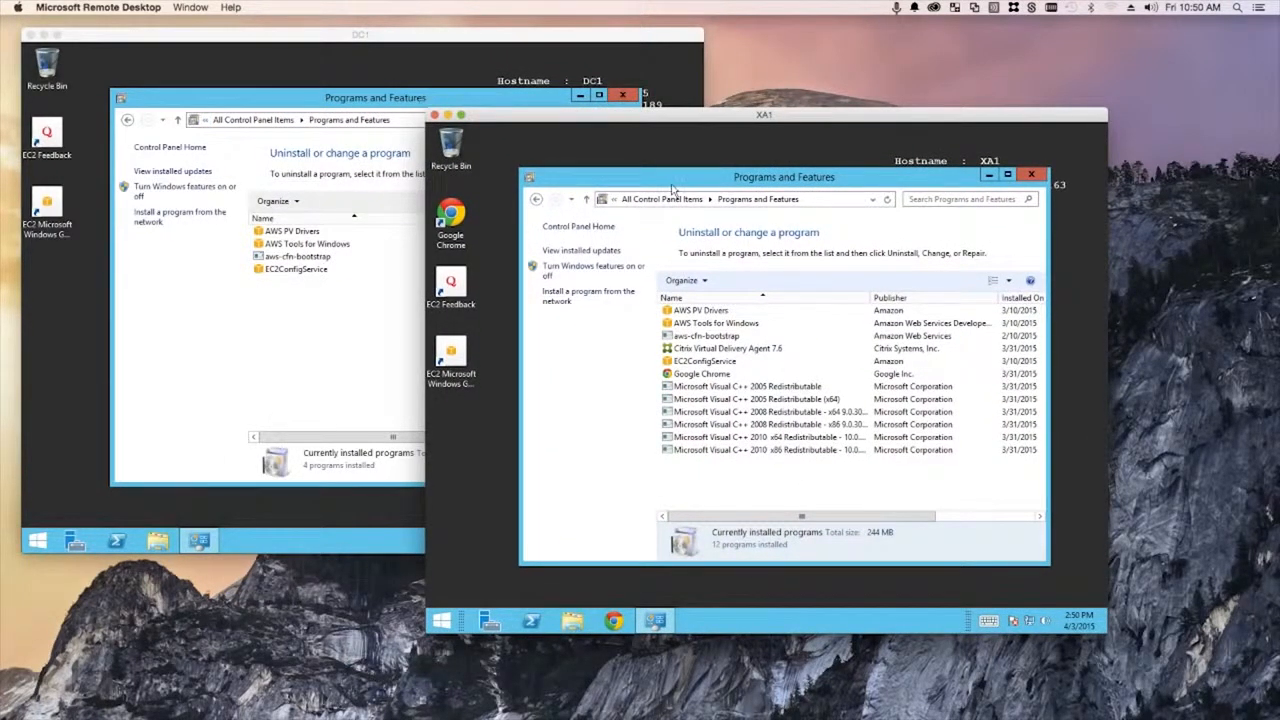
drag(0, 90, 471, 64)
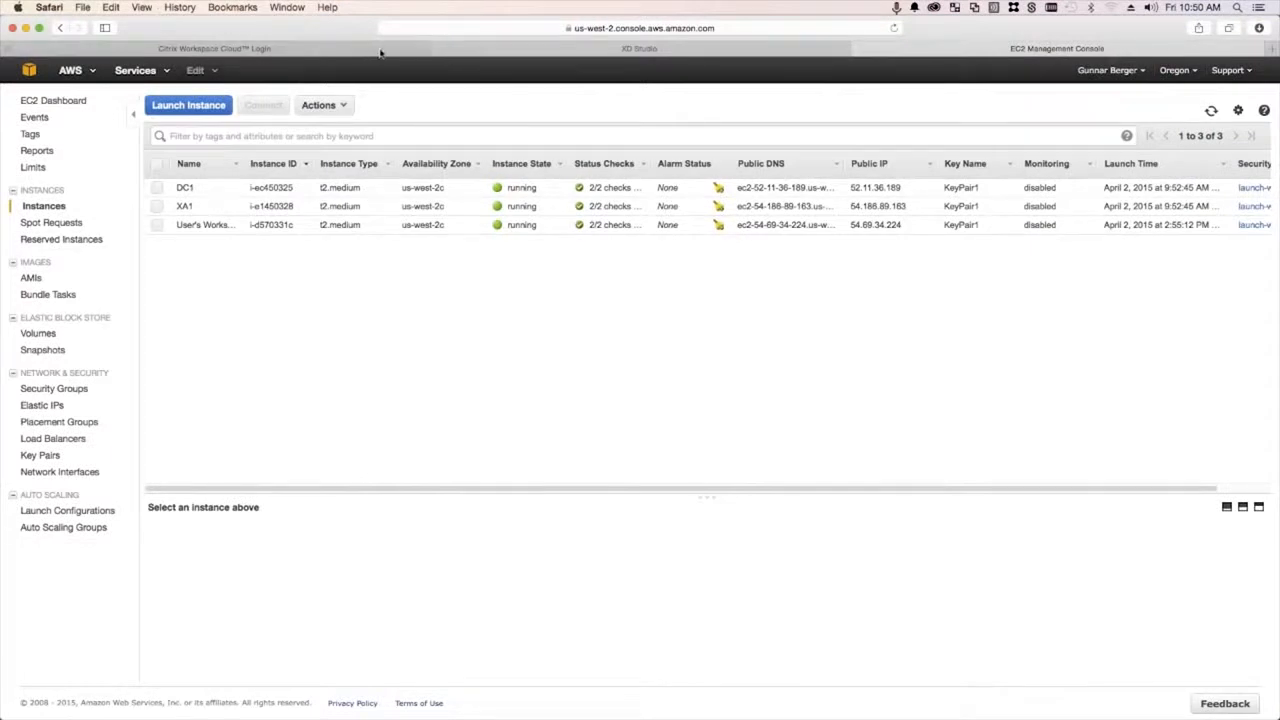
- Try signing in to Citrix Workspace Cloud, then go back after the authentication error
click(380, 50)
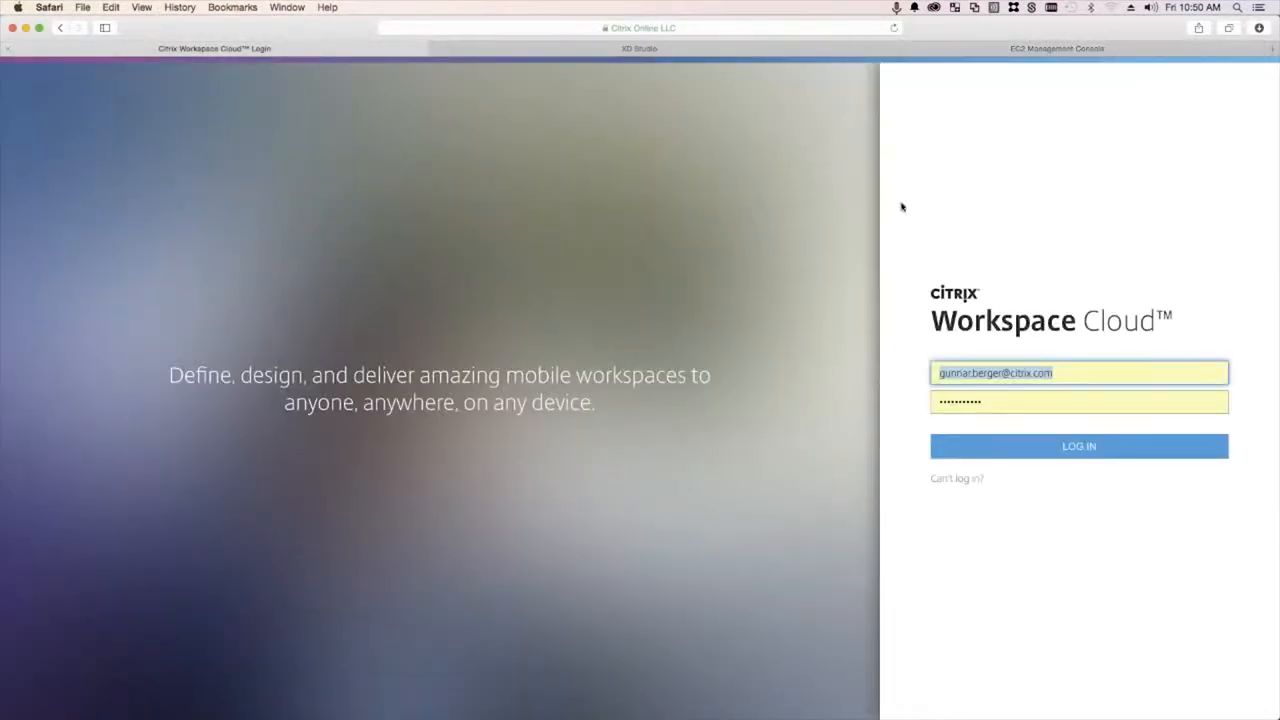
click(415, 121)
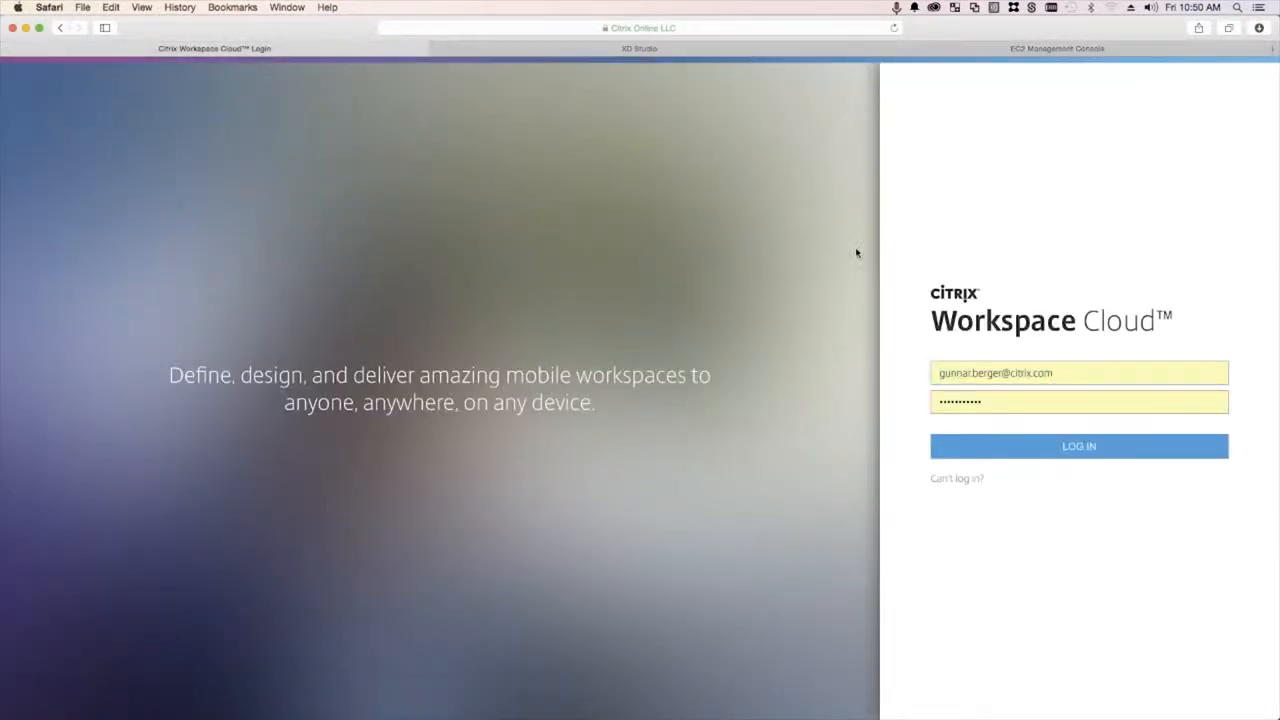
click(980, 449)
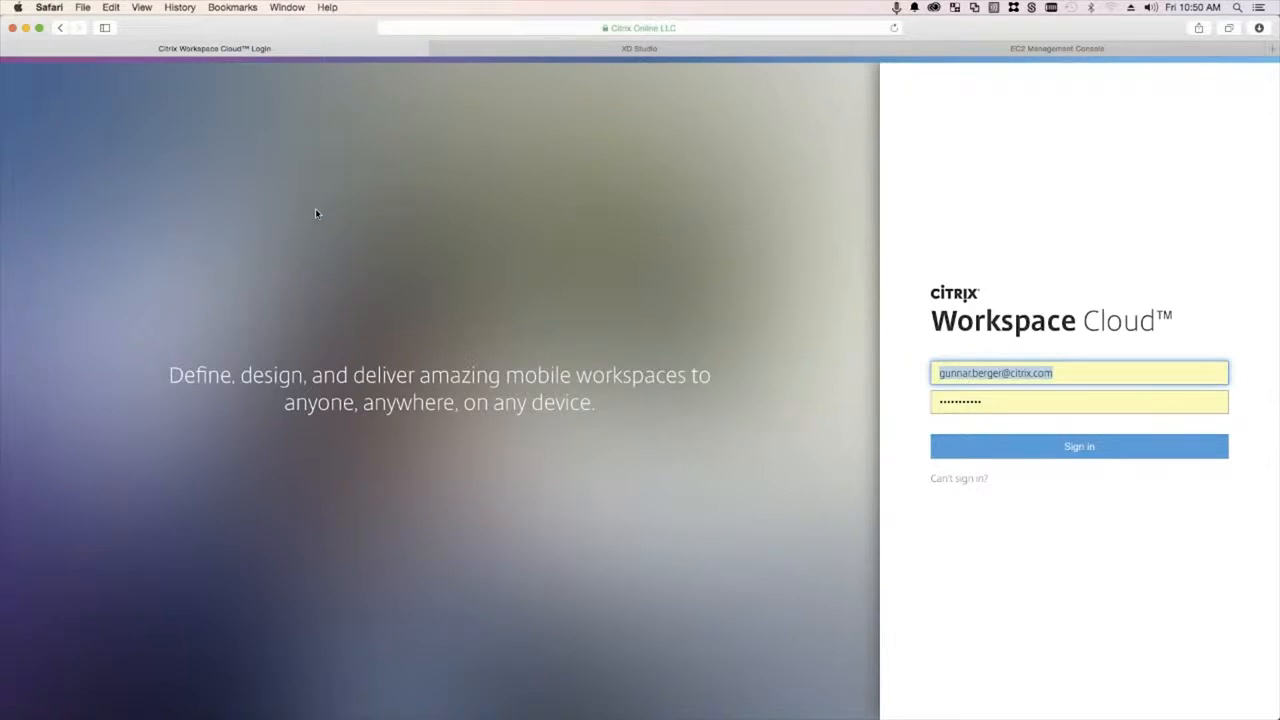
click(1077, 508)
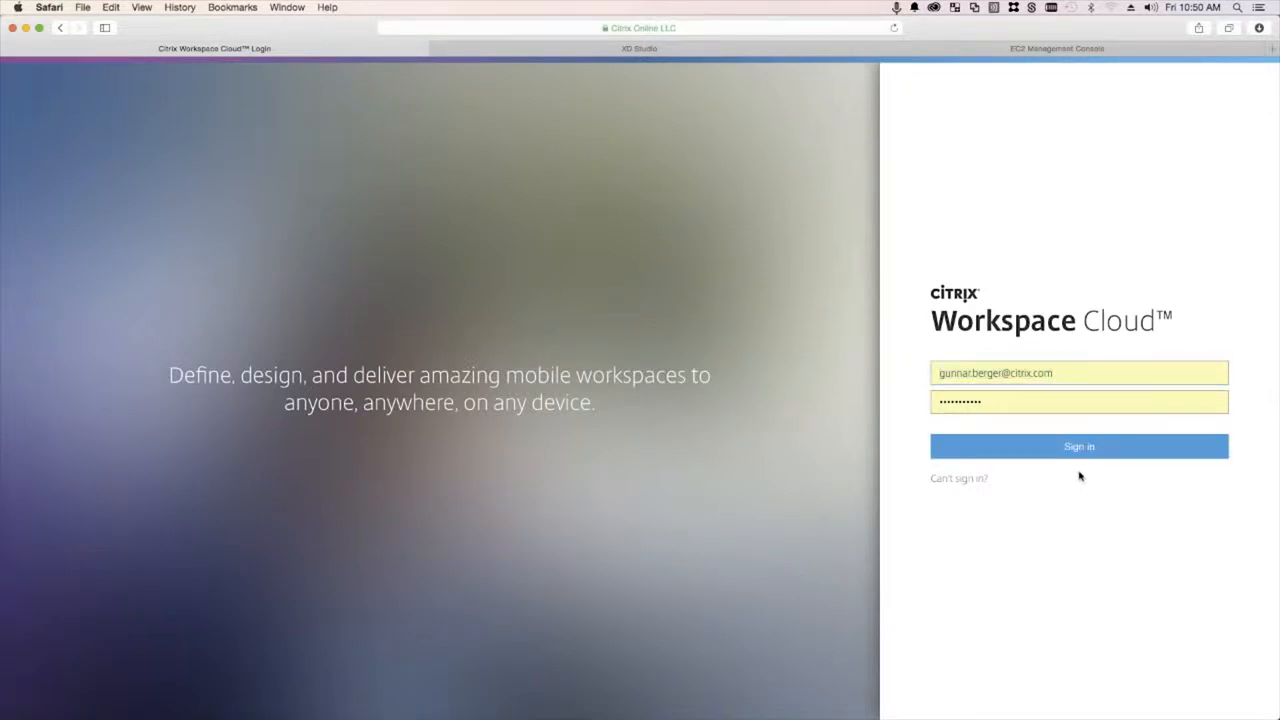
click(1073, 450)
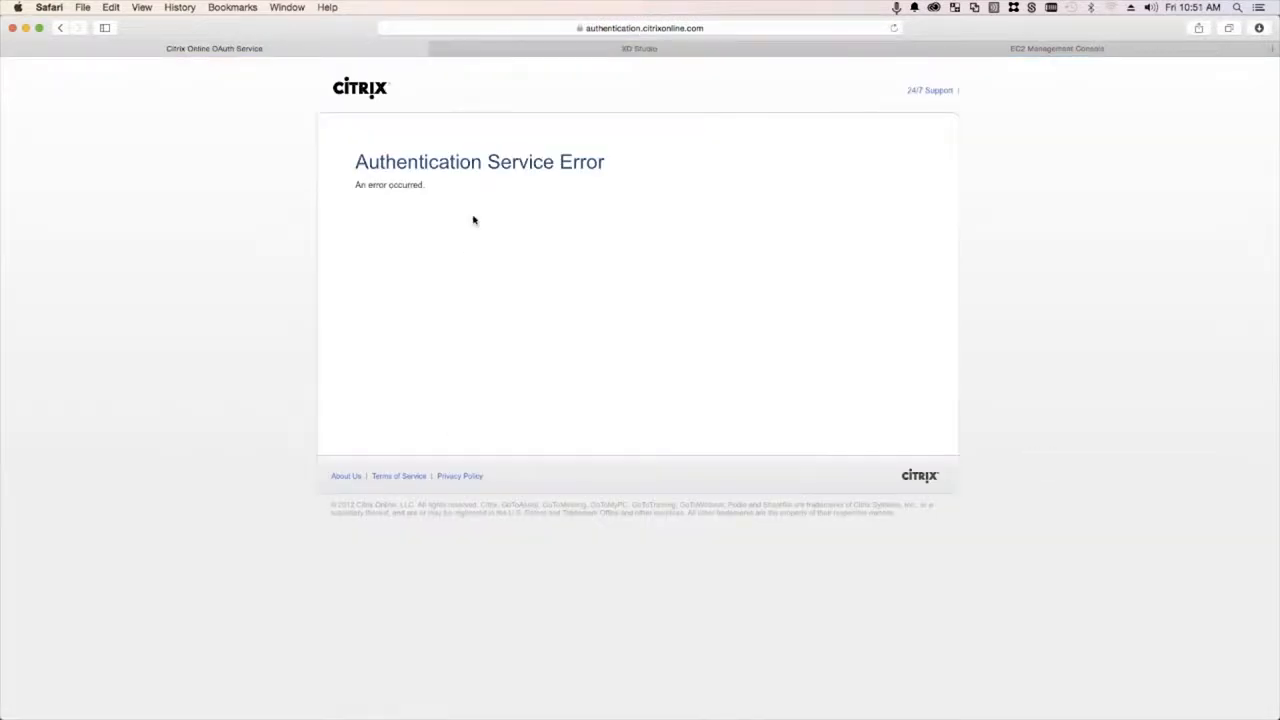
click(60, 28)
- Load the workspace site by its web address and save the sign-in password
click(505, 28)
text(gunnar.citrixworkspaces)
key(Return)
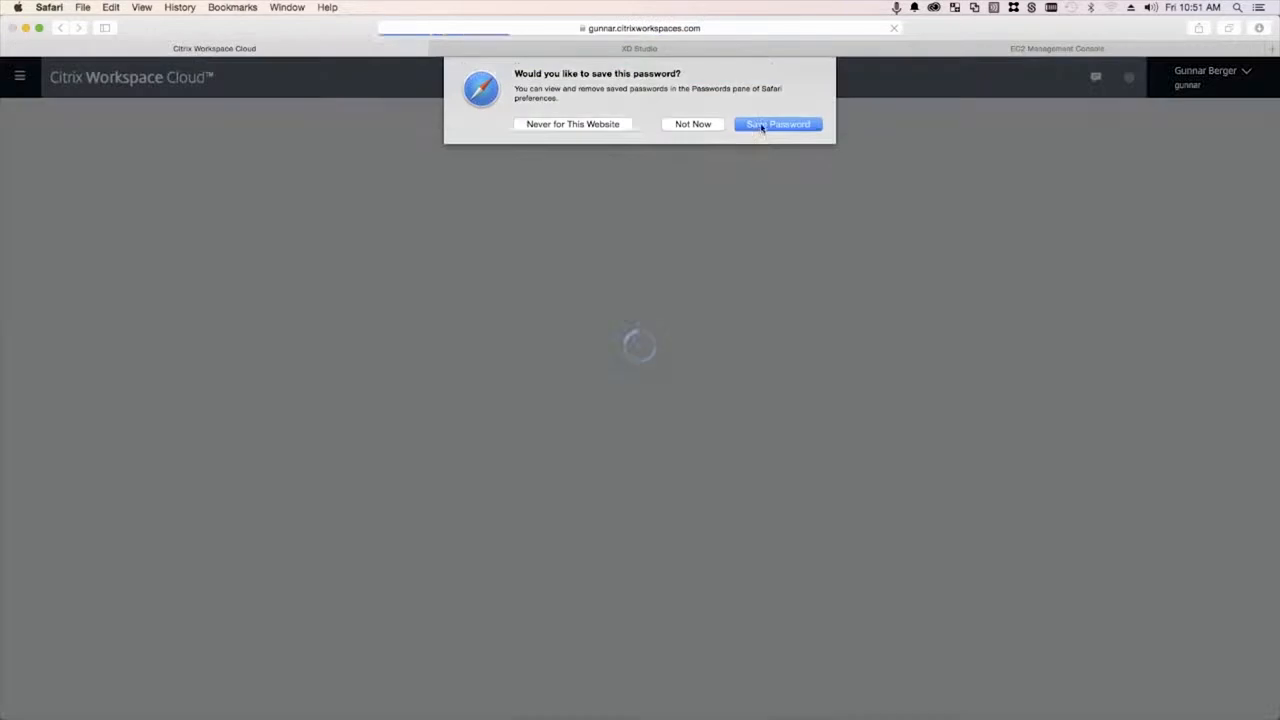
click(760, 126)
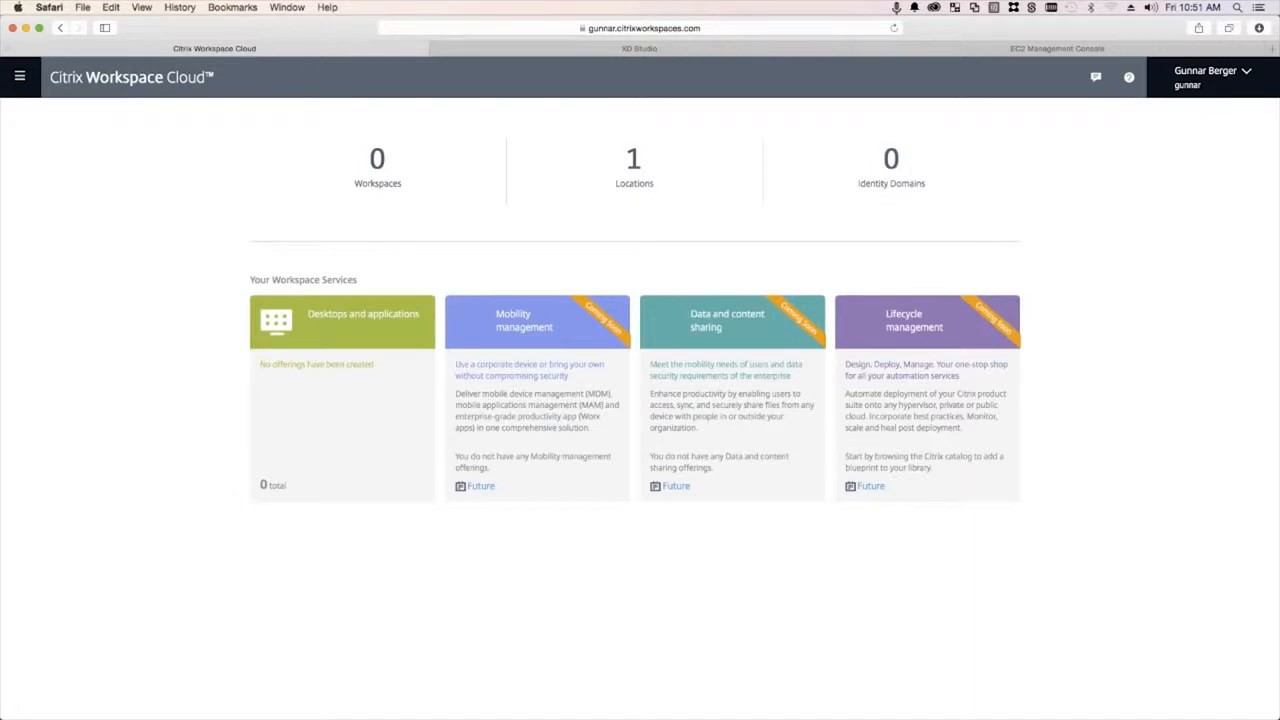
- Open Identity management from the menu, then minimize Safari and bring DC1 forward
click(24, 80)
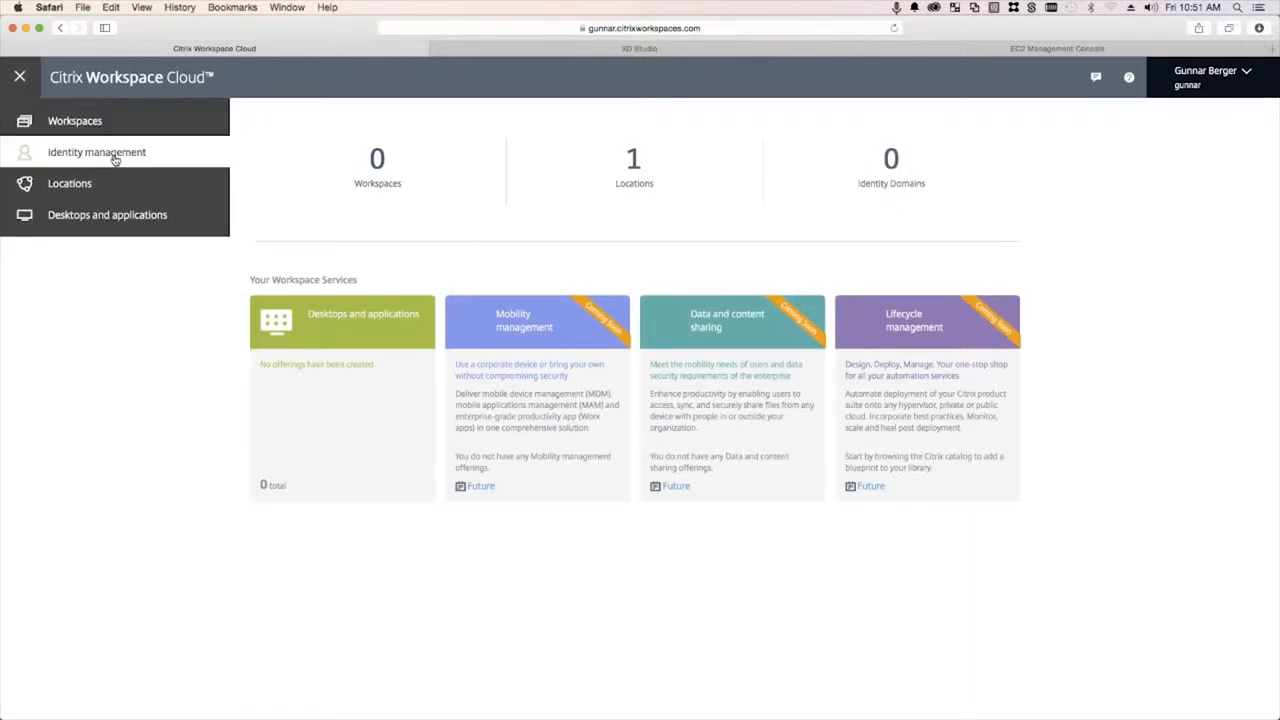
click(123, 156)
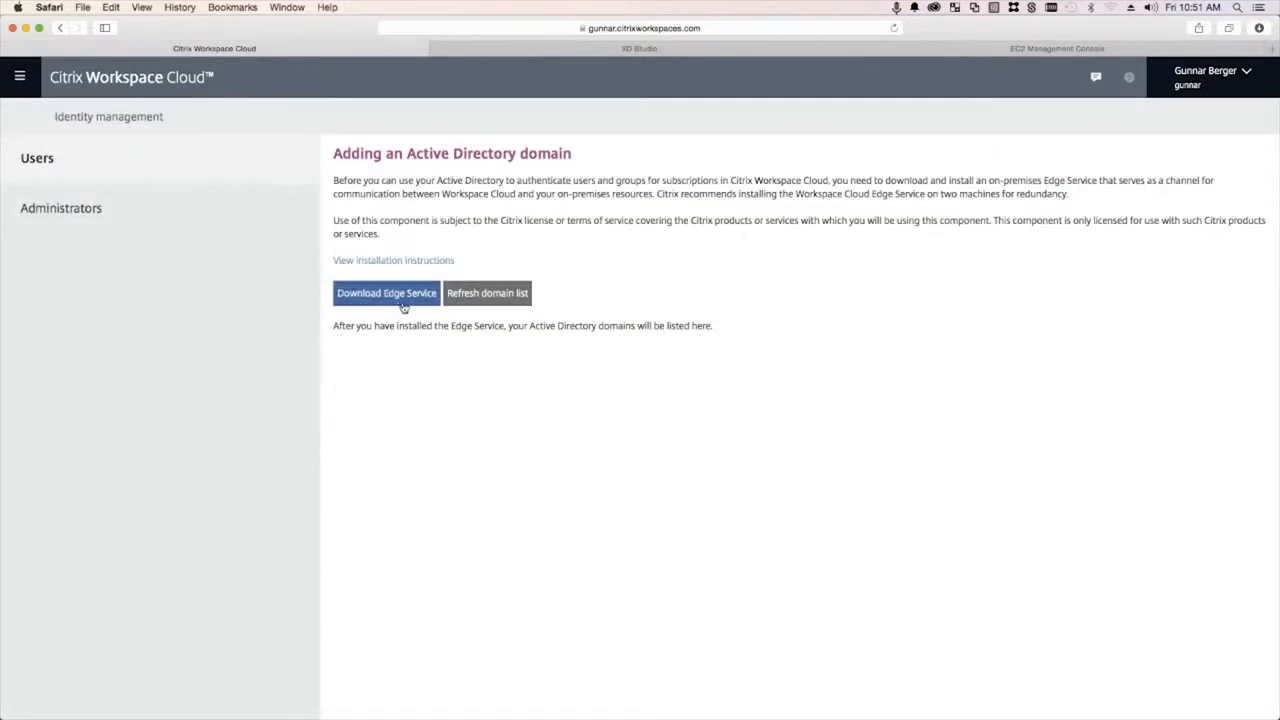
click(26, 30)
click(323, 71)
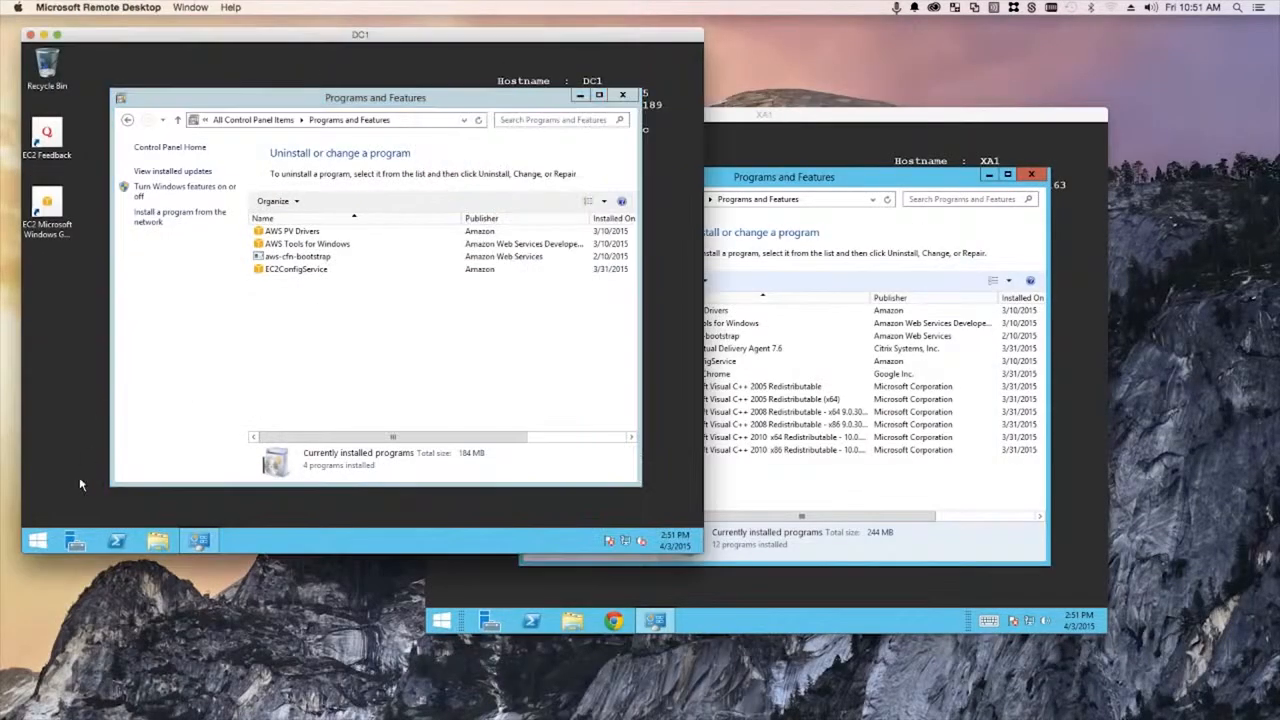
- On DC1, browse to C:\Share and launch the CWSEdgeService installer
click(160, 543)
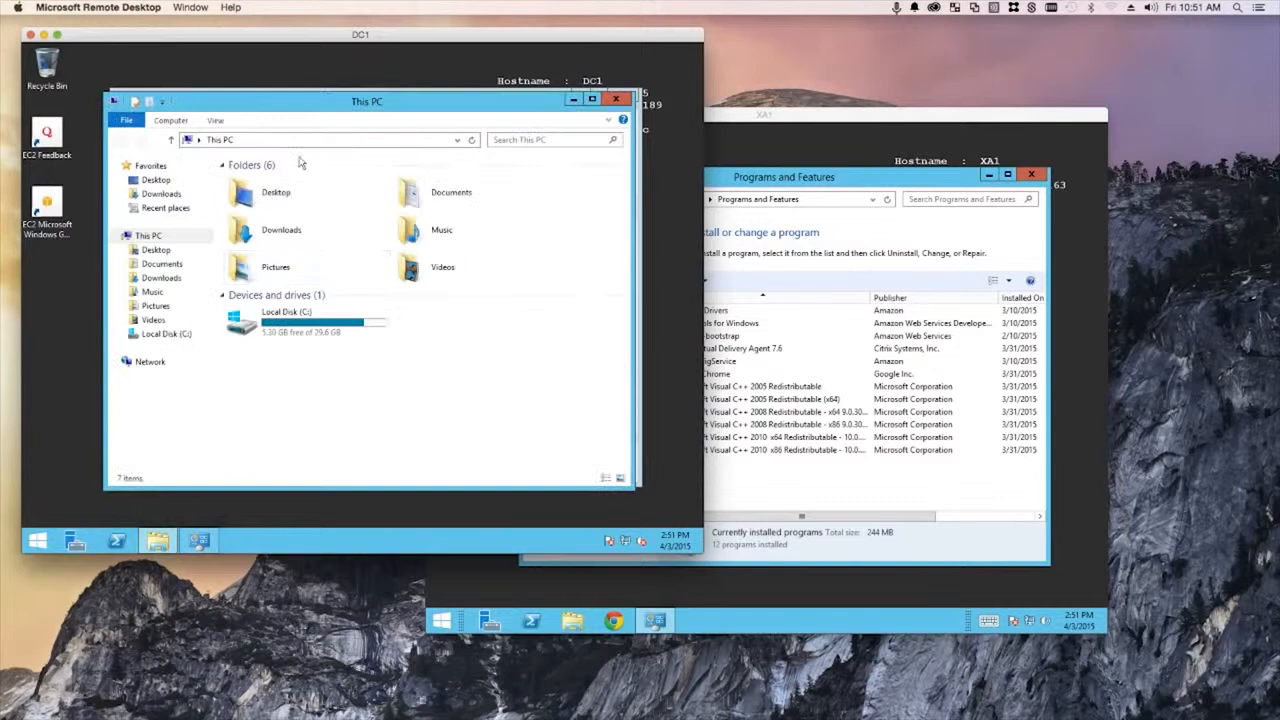
double_click(290, 318)
double_click(250, 222)
click(268, 182)
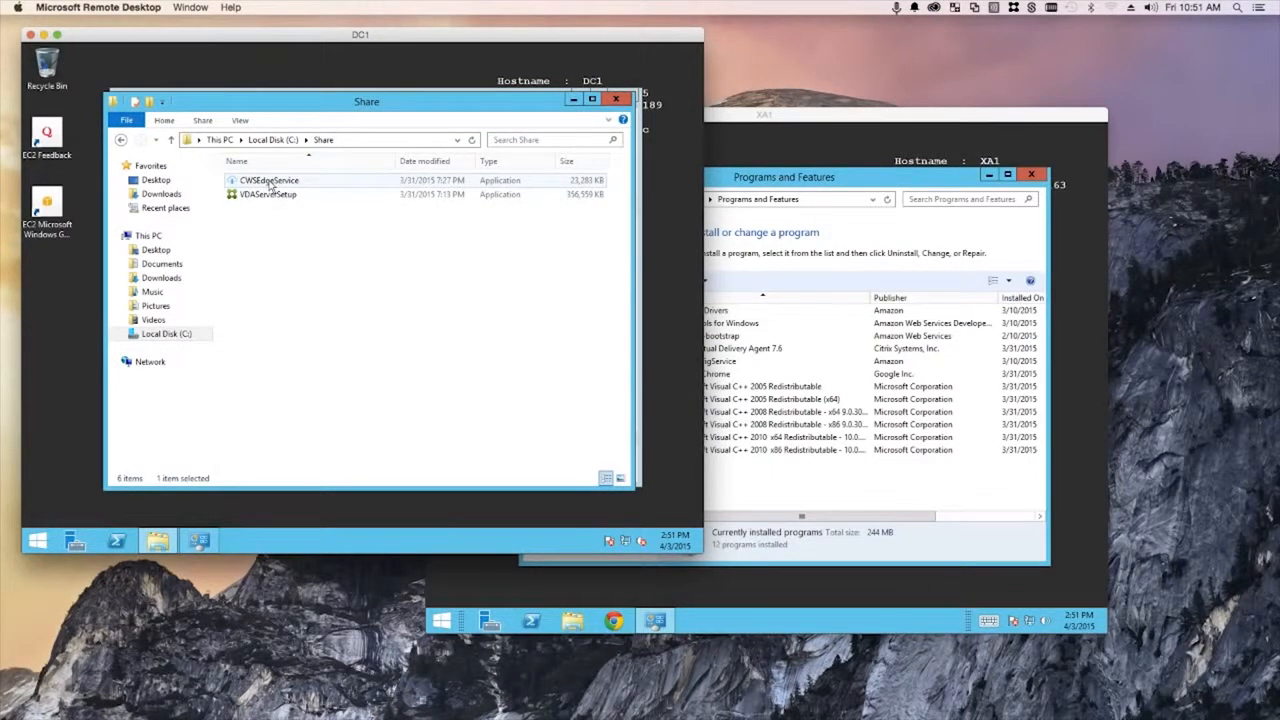
double_click(270, 184)
click(478, 306)
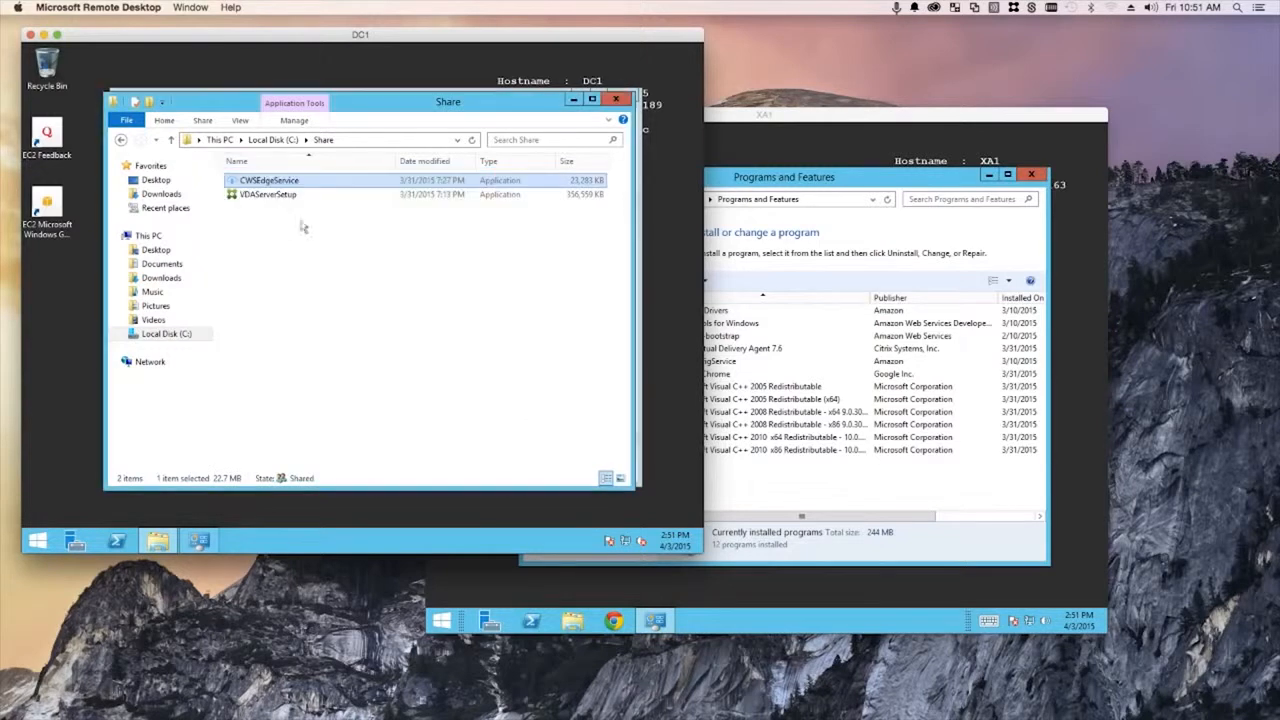
- Run CWSEdgeService as administrator and sign in with the account e-mail and password
right_click(265, 184)
click(307, 204)
click(418, 320)
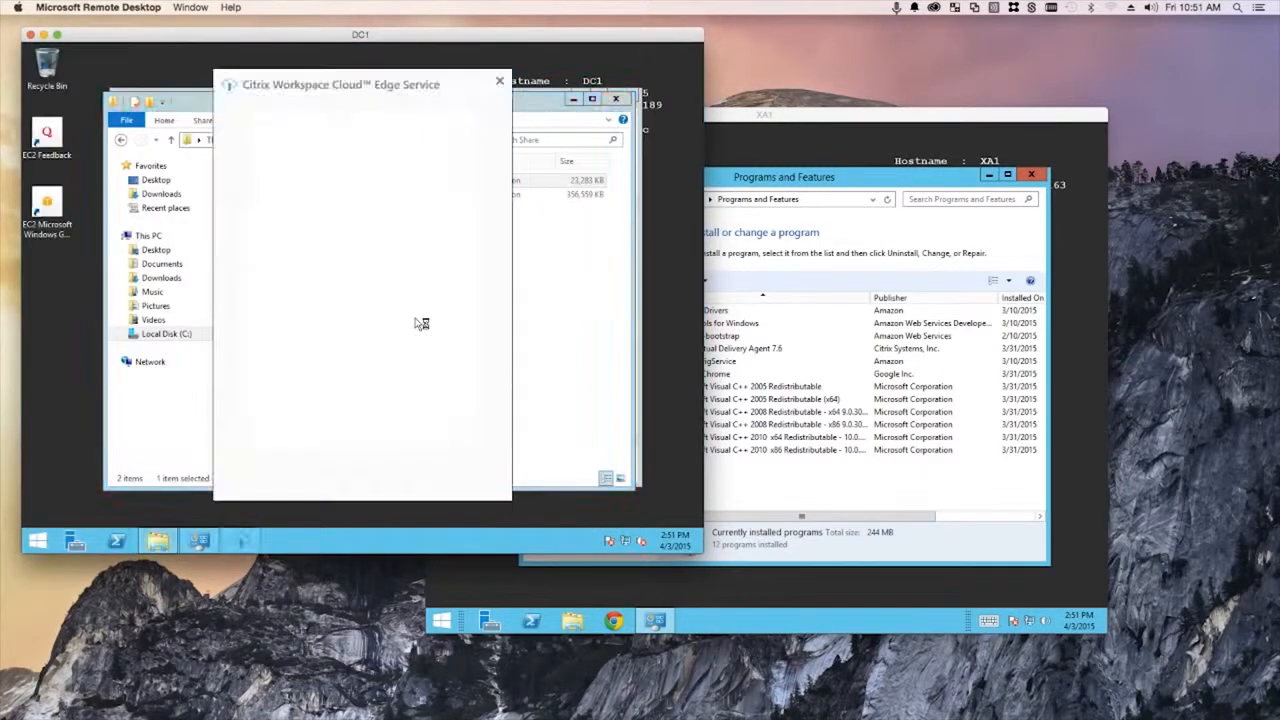
click(335, 289)
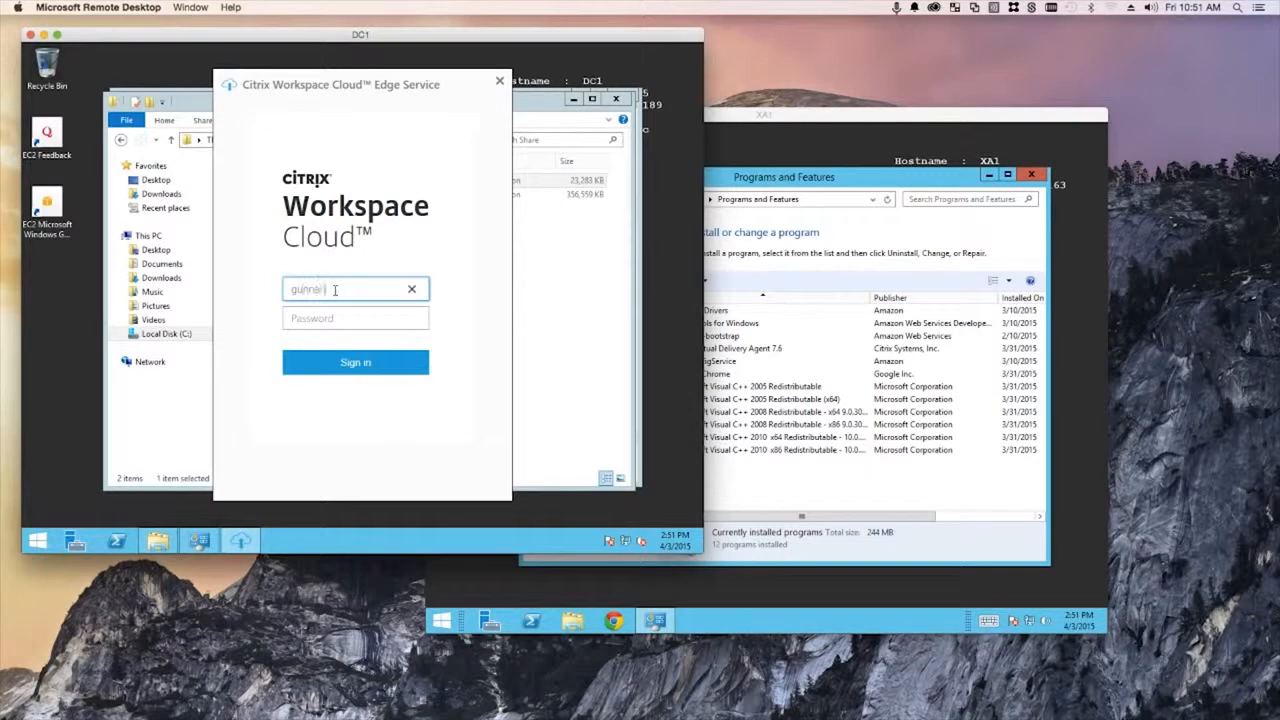
key(Tab)
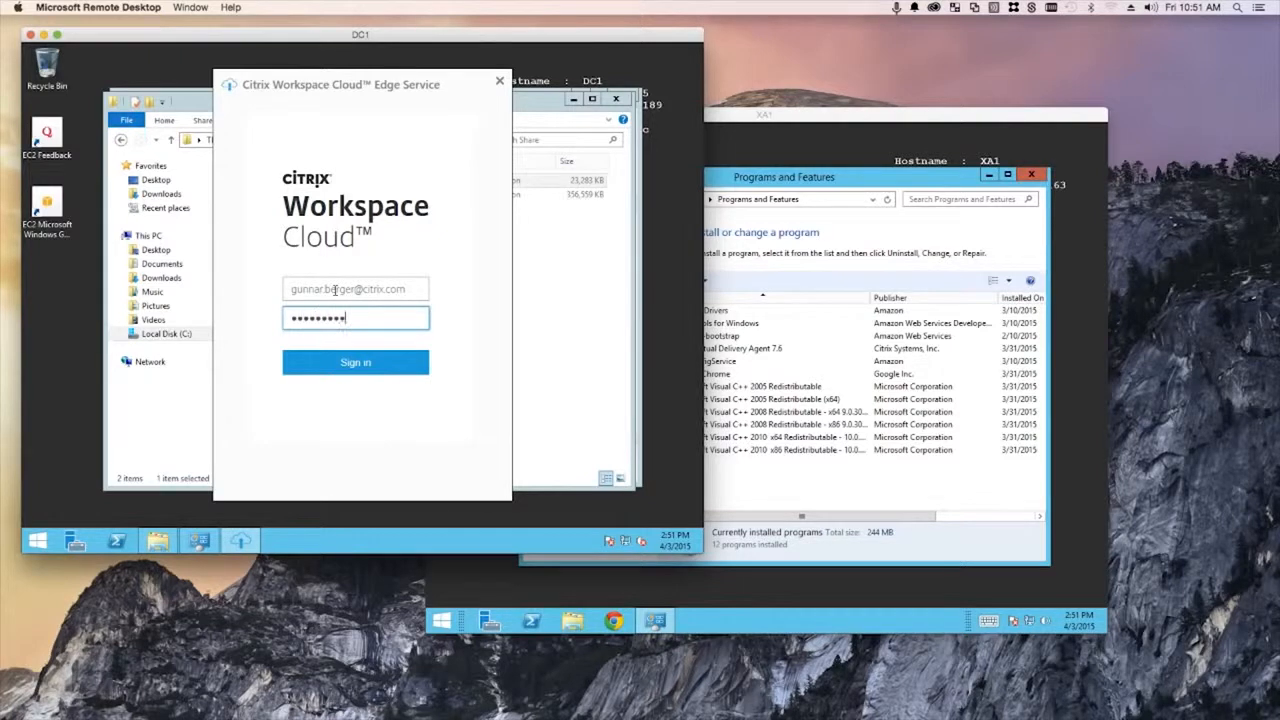
key(Return)
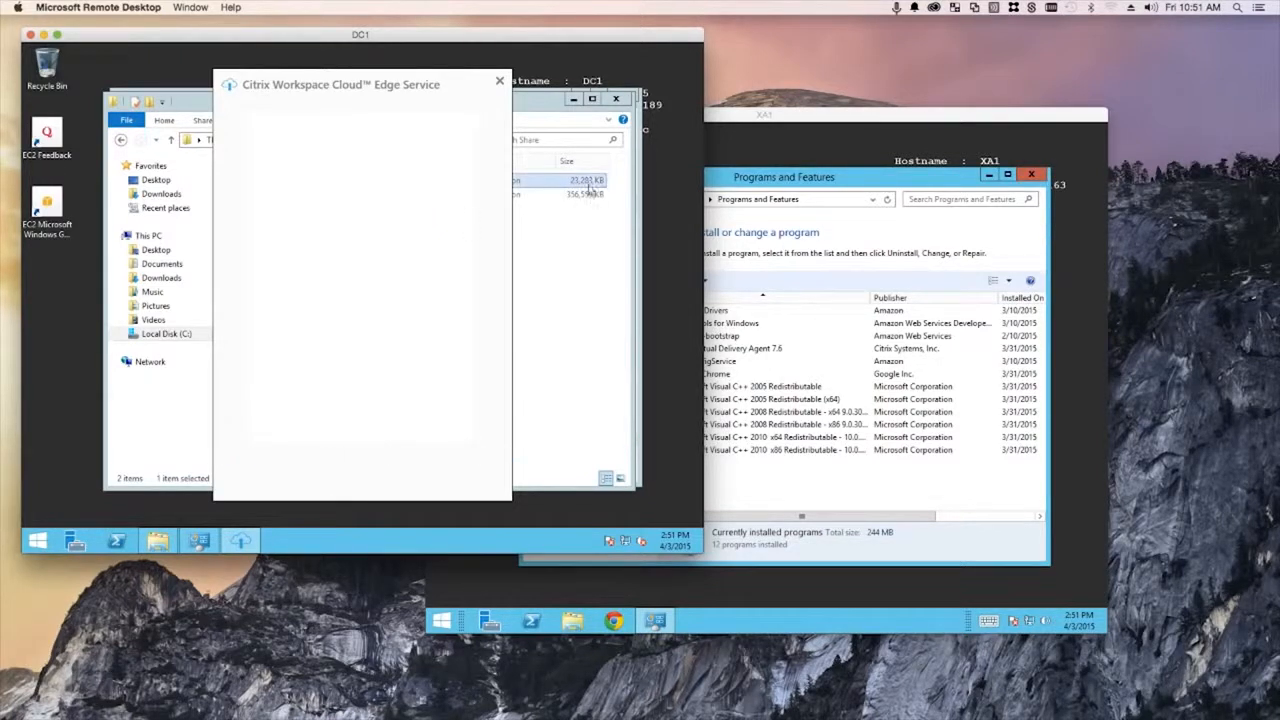
- Choose the second customer account and proceed to install the Edge Service components
click(359, 141)
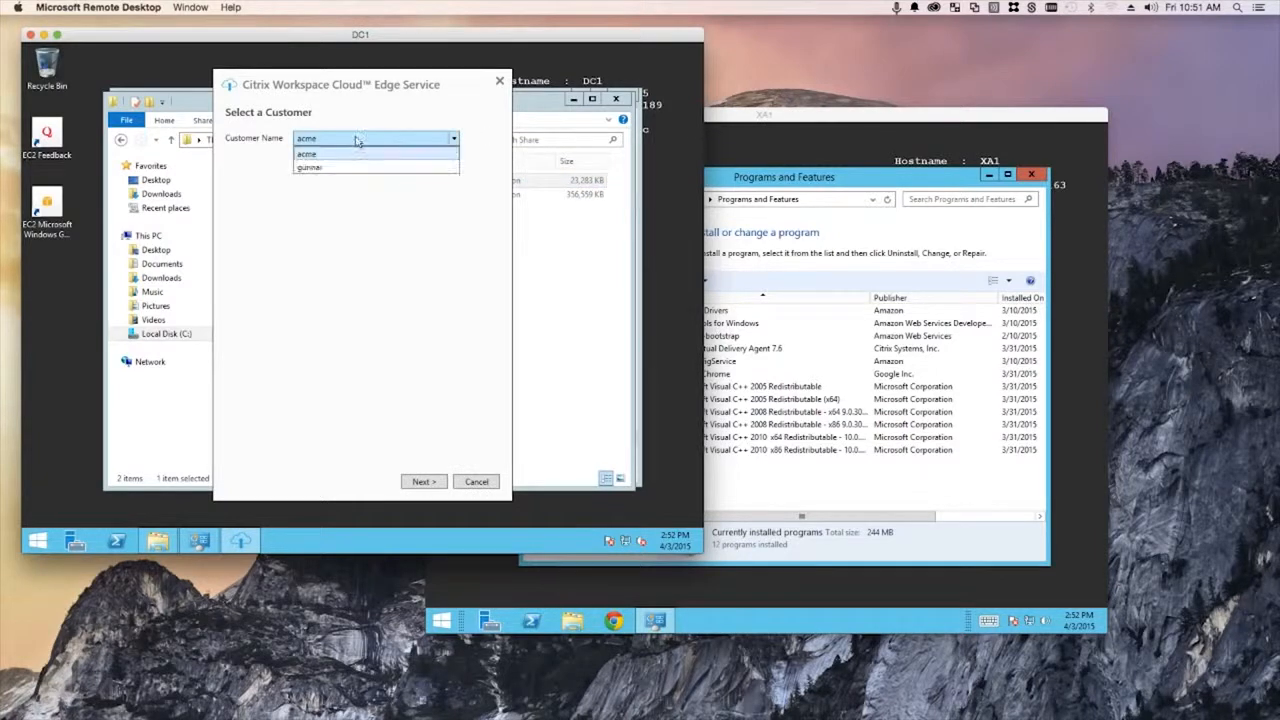
click(321, 168)
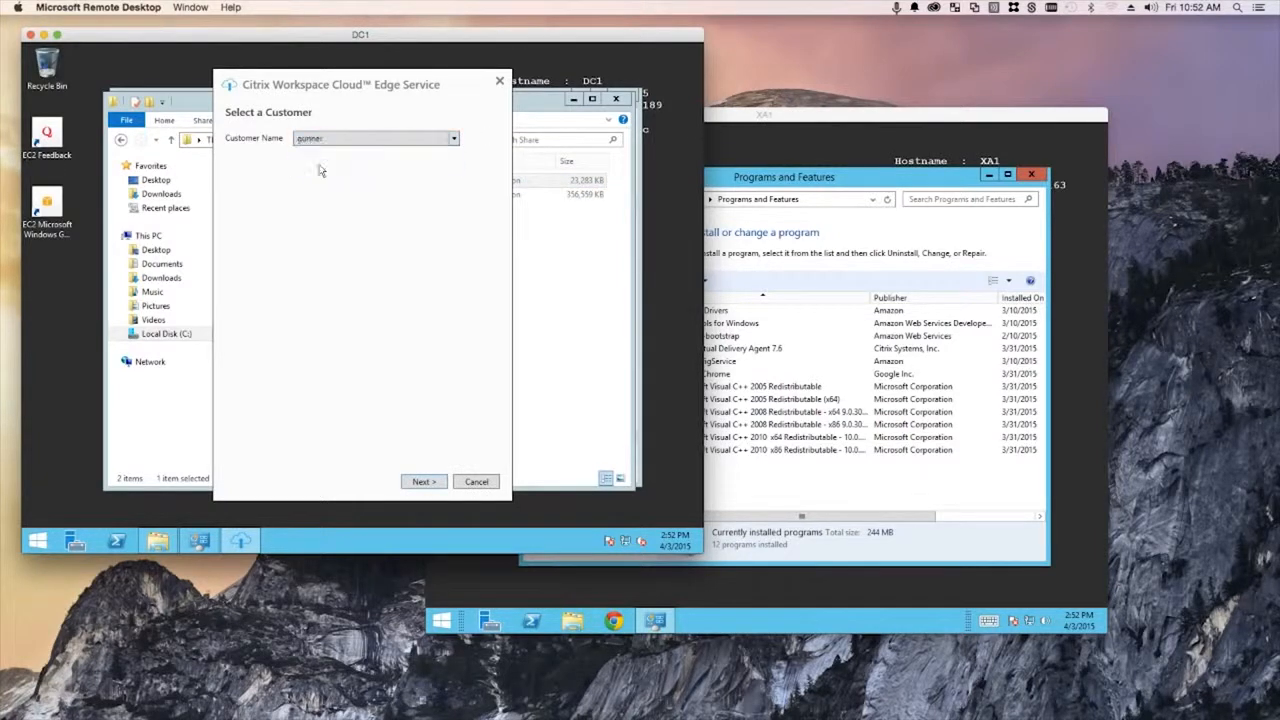
click(426, 483)
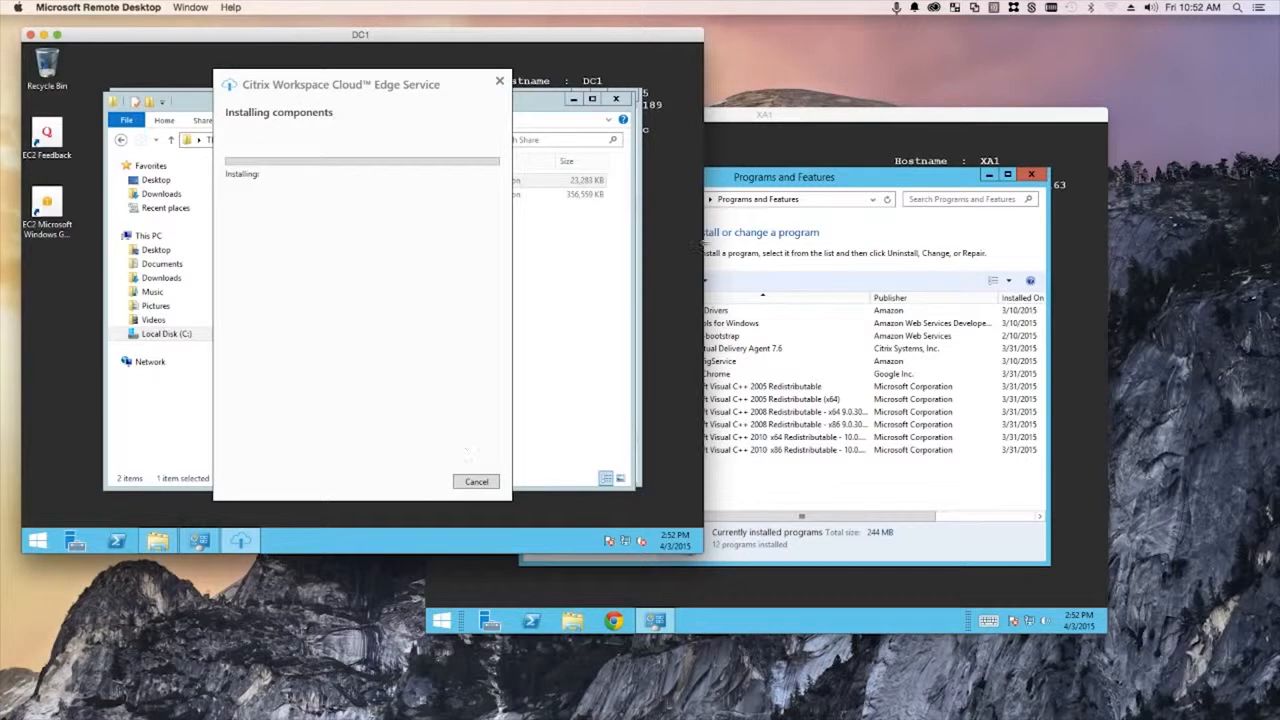
click(752, 118)
- On XA1, open Citrix Virtual Delivery Agent 7.6's Change > Customize VDA settings
drag(735, 120, 779, 105)
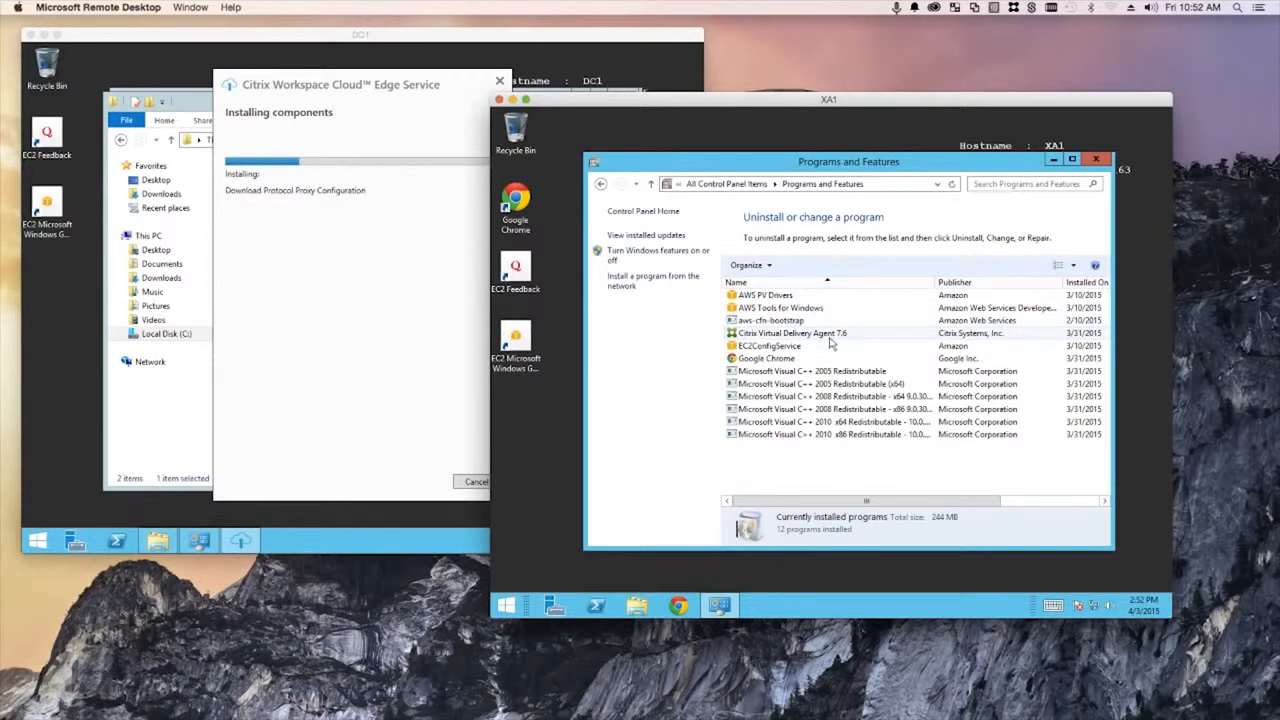
right_click(806, 335)
click(852, 357)
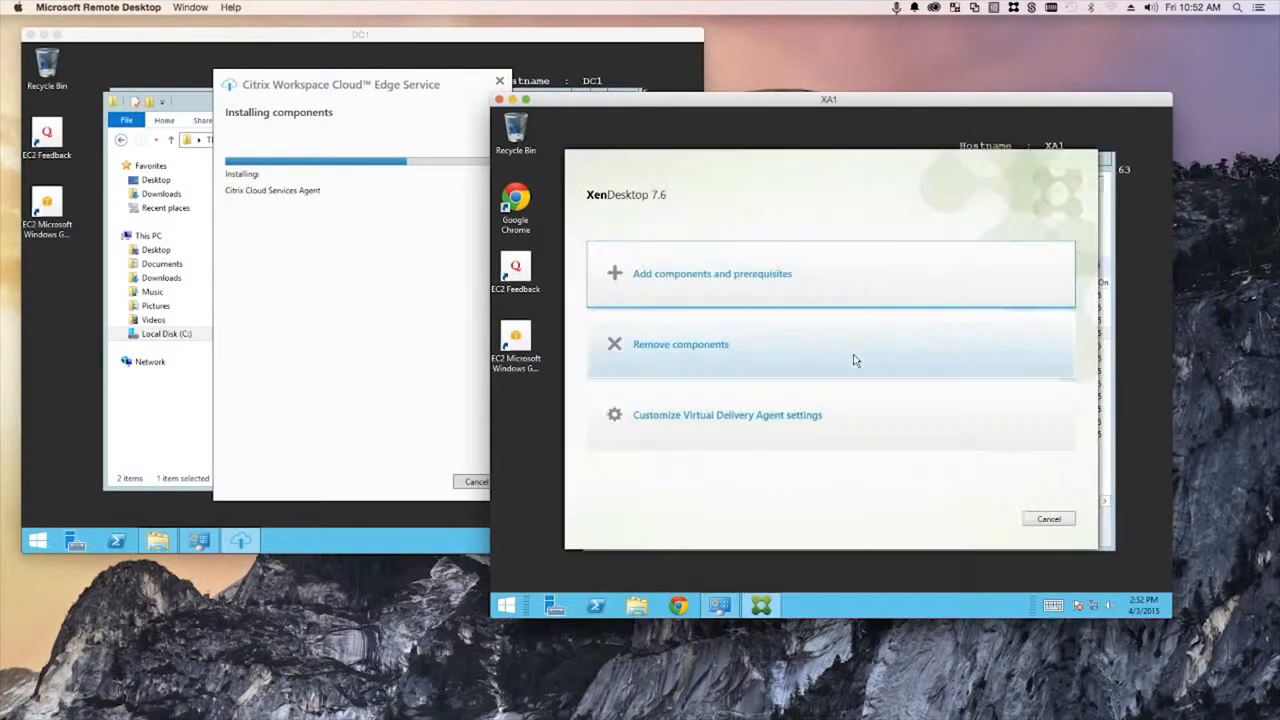
click(717, 424)
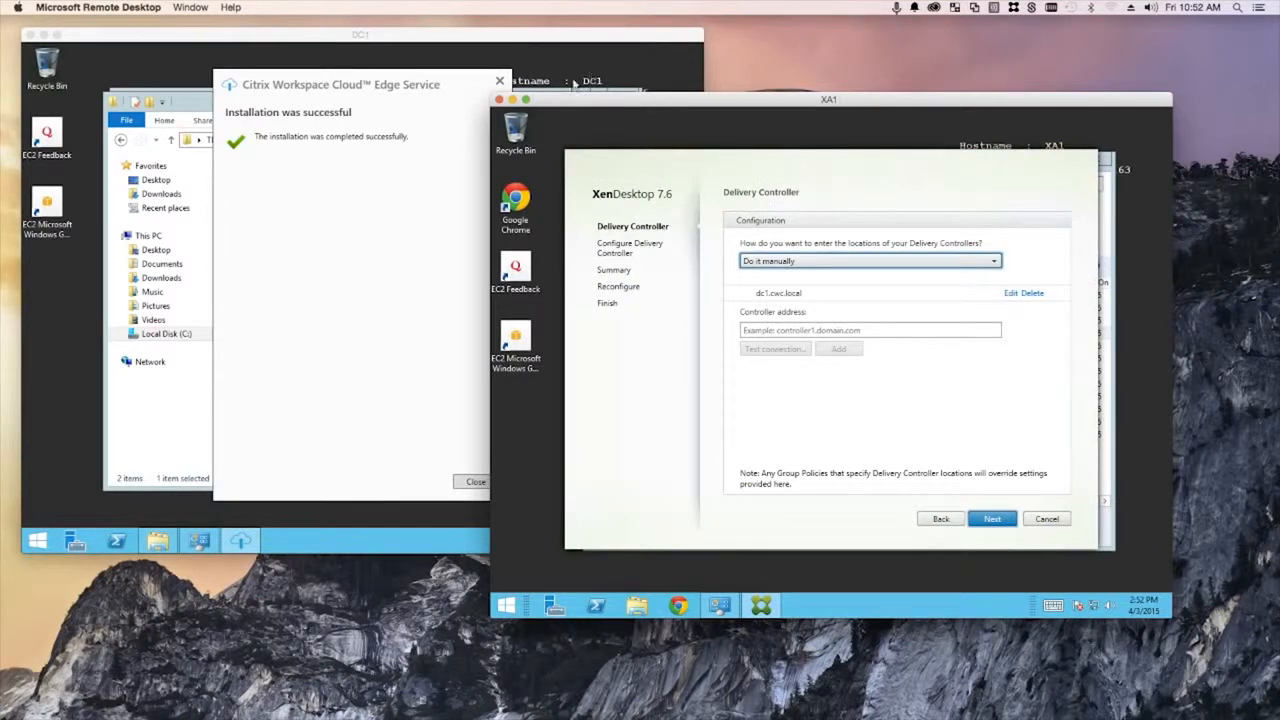
- On DC1, close the finished Edge Service installer and the Share folder
click(341, 88)
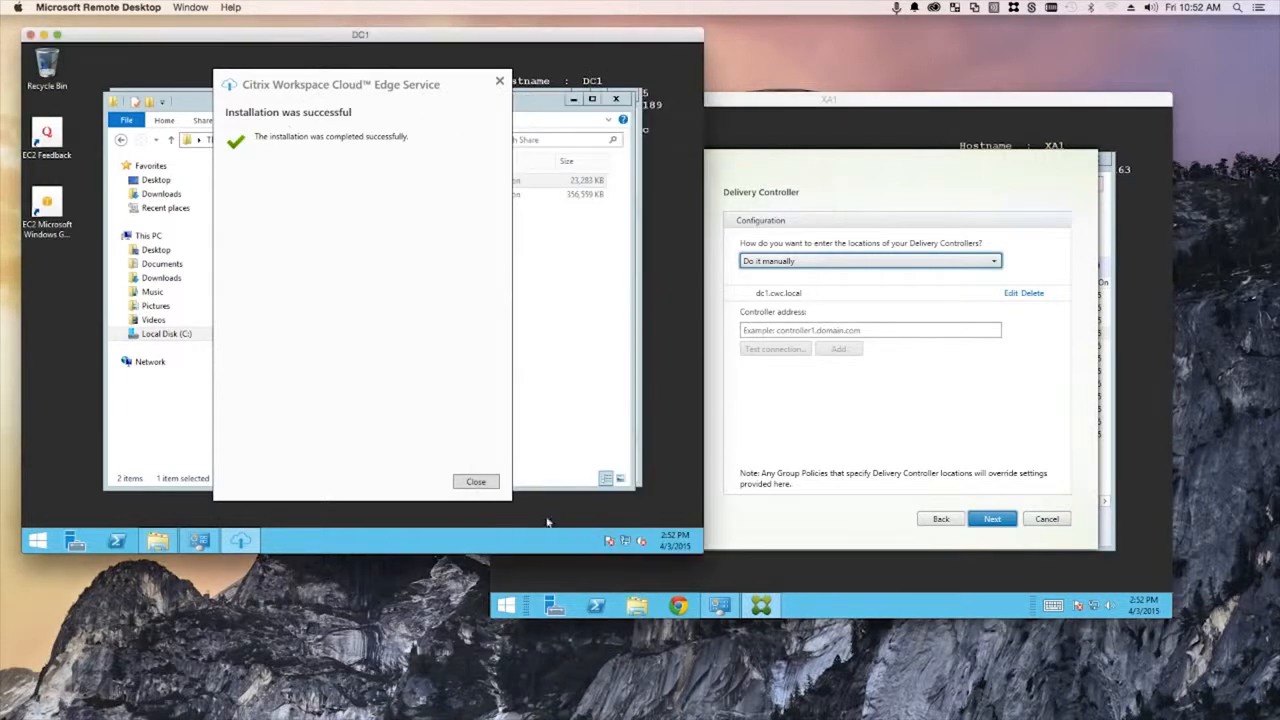
click(476, 483)
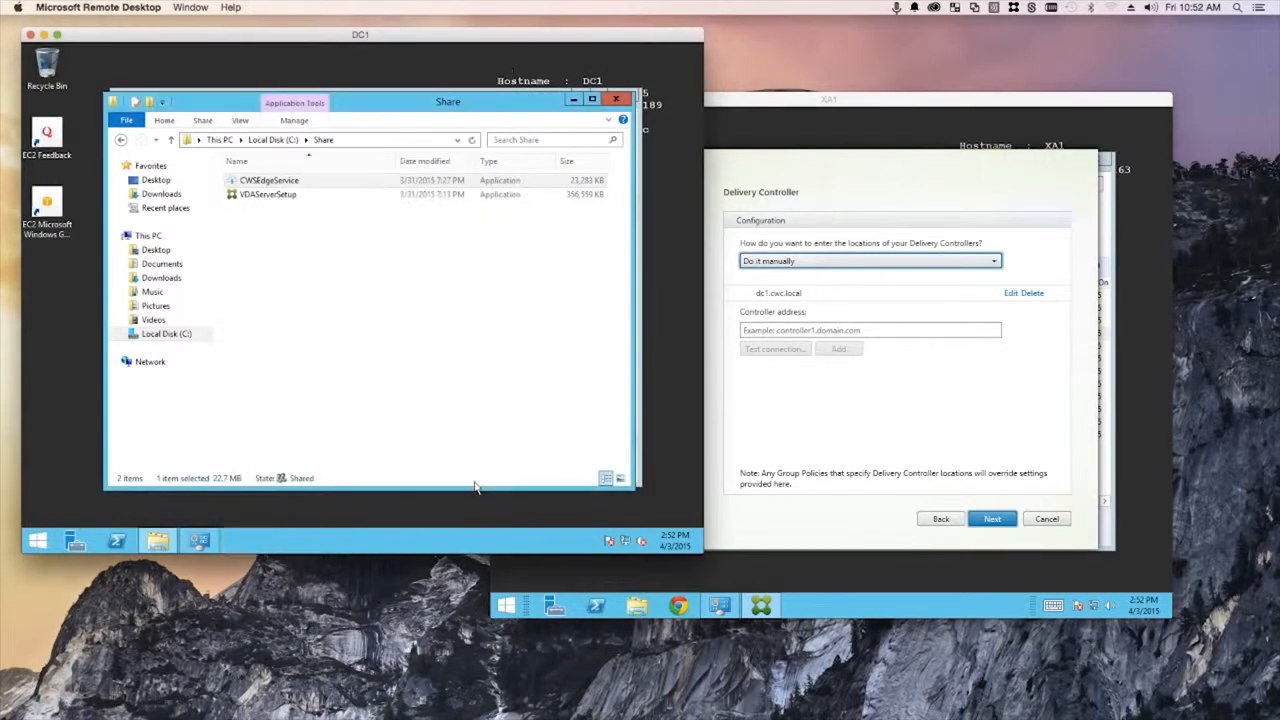
click(616, 98)
- Refresh DC1's installed programs, check the new Edge Service entry, and close the list
right_click(308, 358)
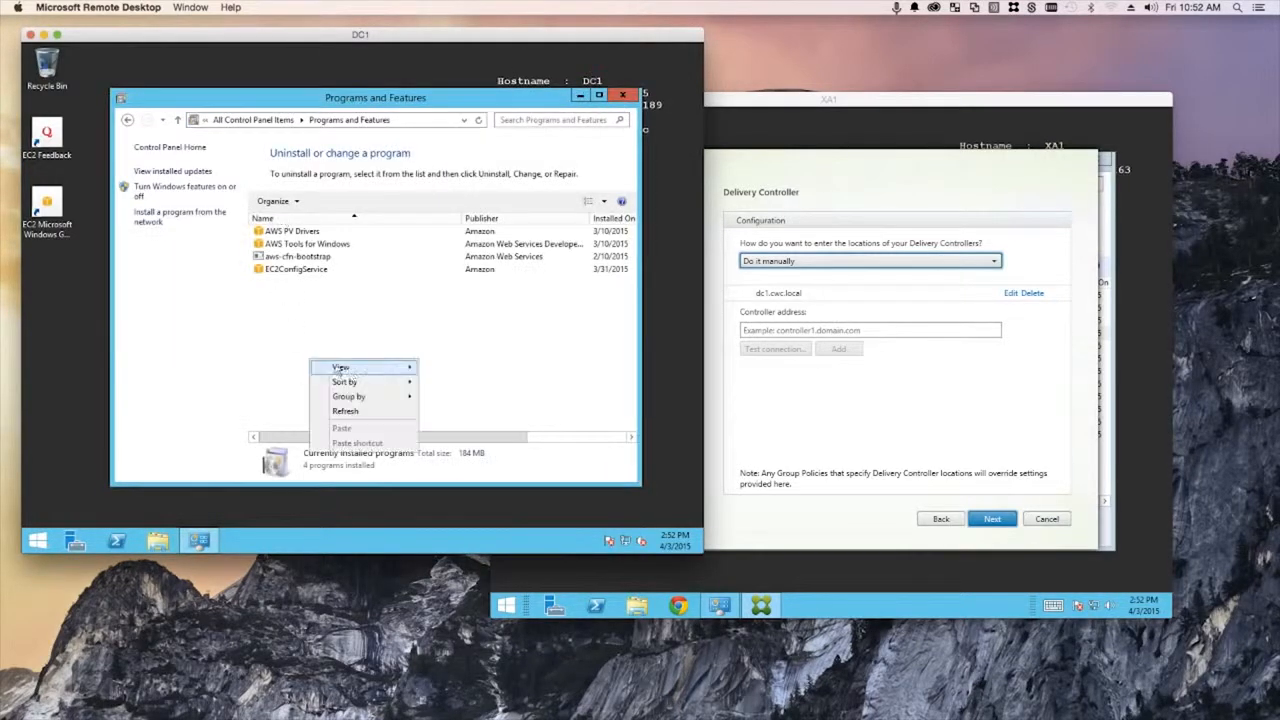
click(357, 413)
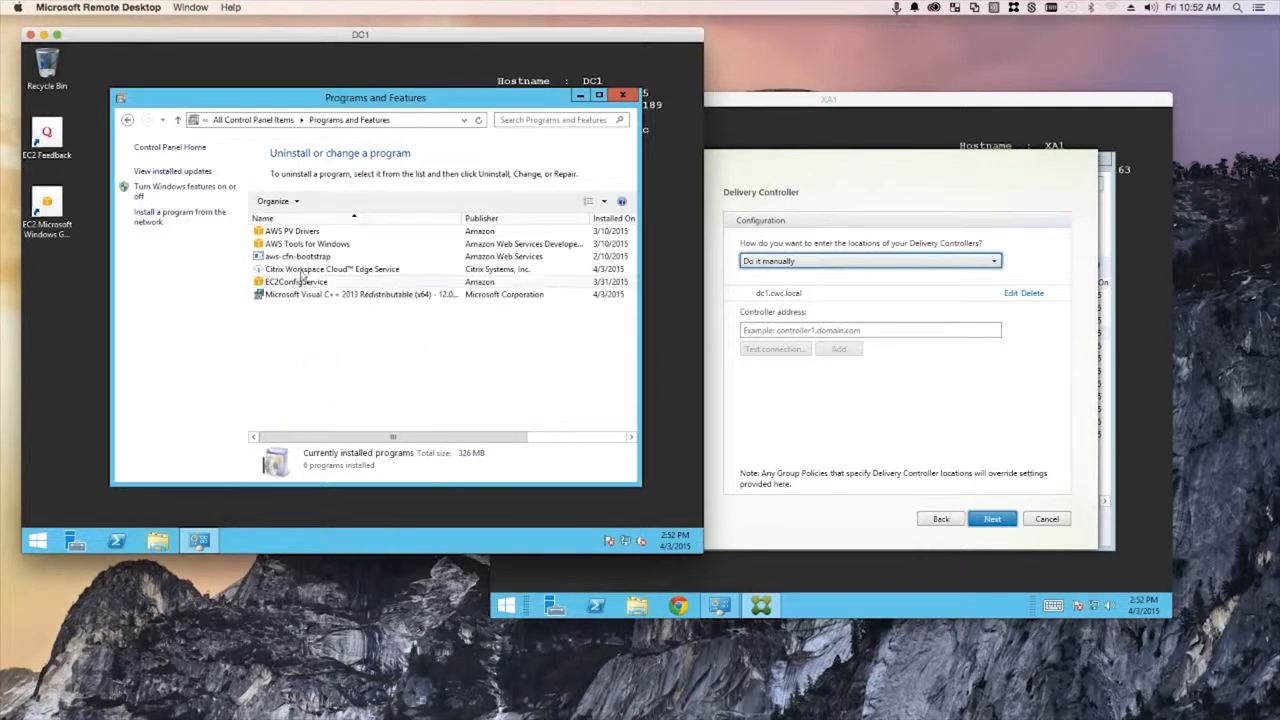
click(380, 270)
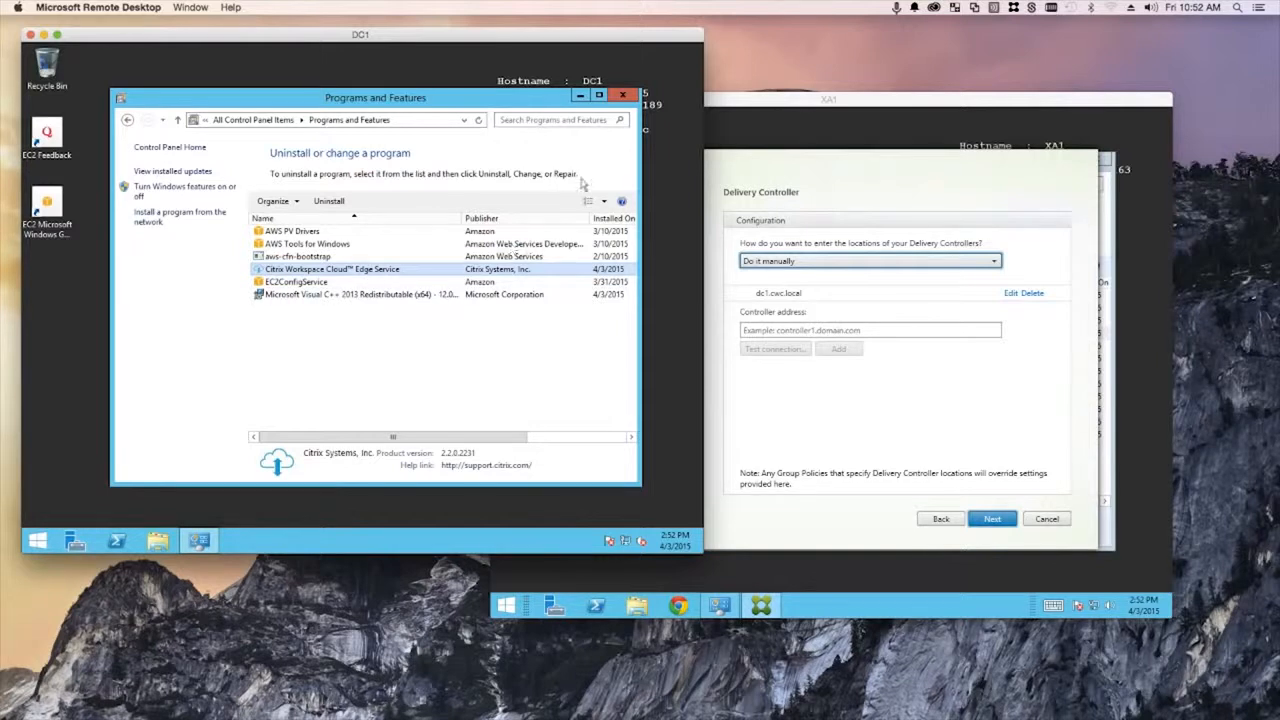
click(620, 96)
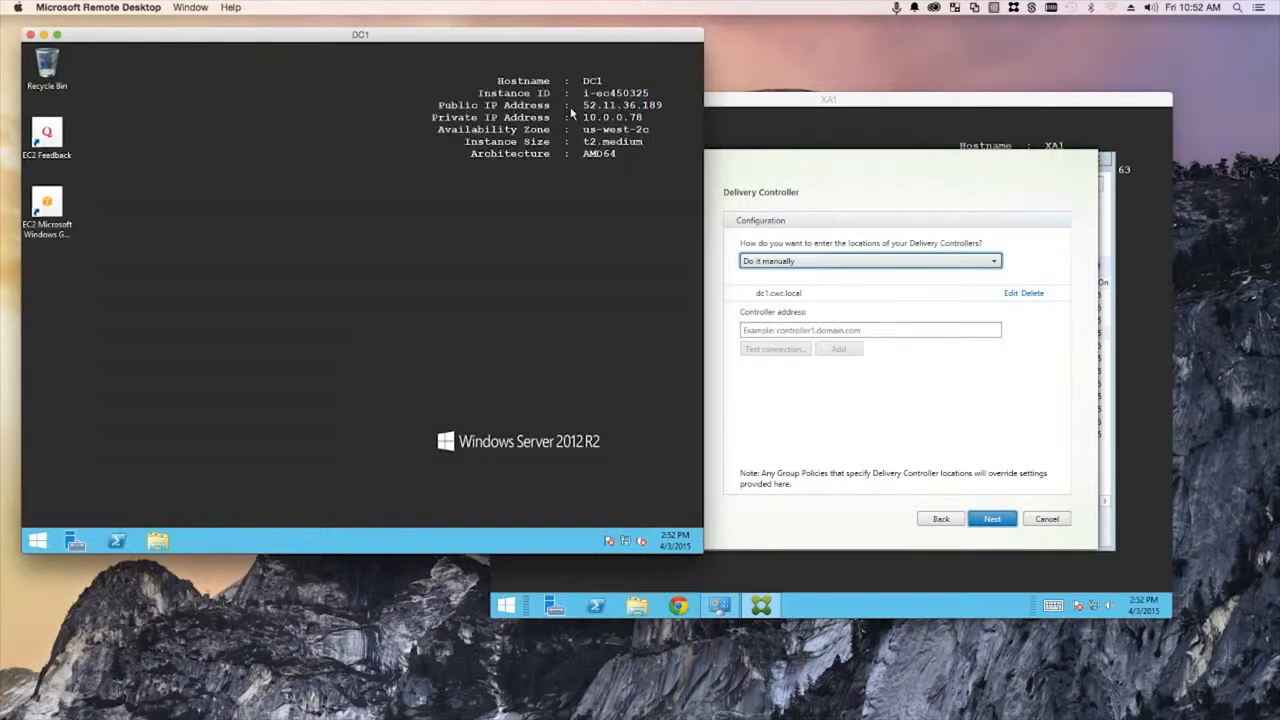
- Cancel XA1's Delivery Controller wizard, confirm with Yes, and close its window
click(759, 105)
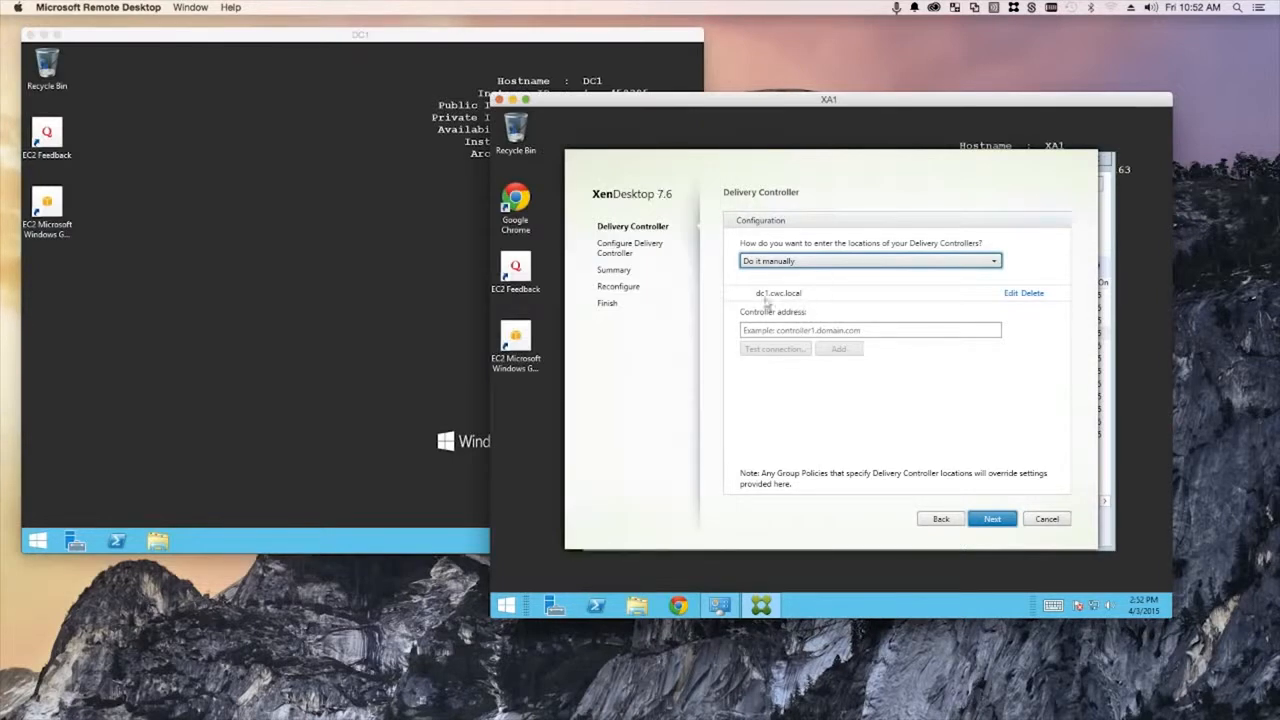
click(1046, 519)
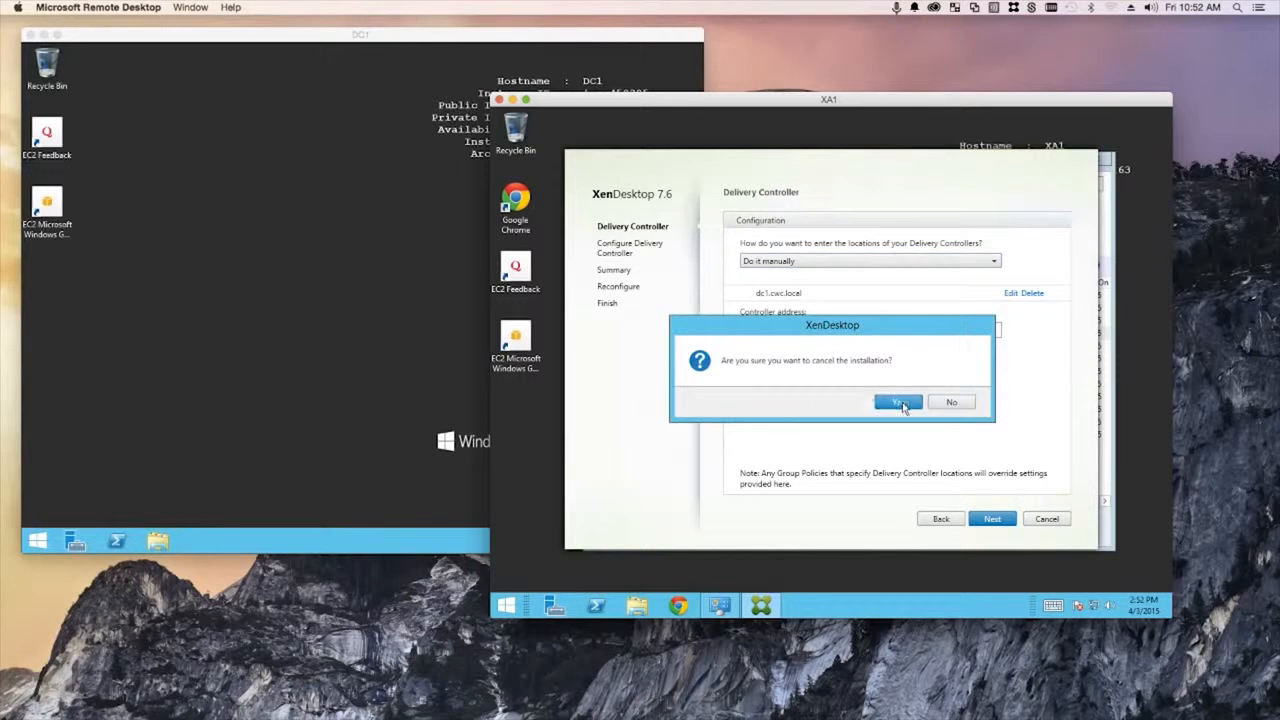
click(900, 405)
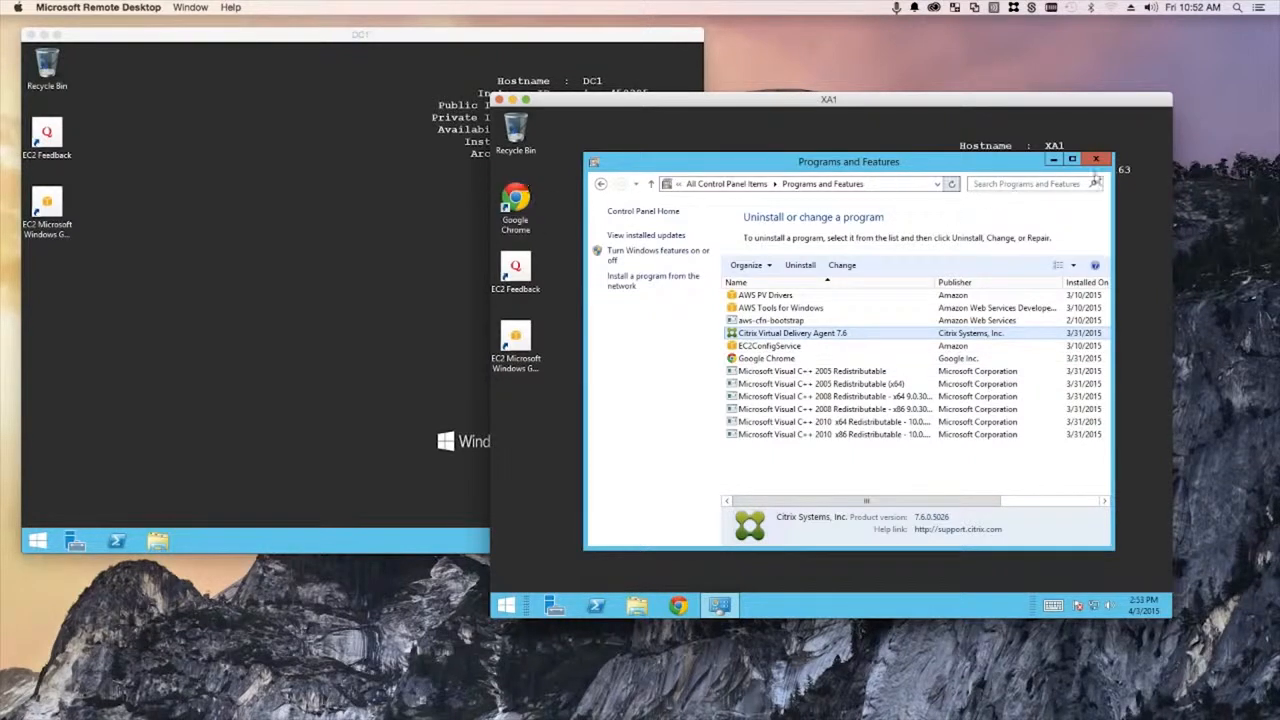
click(1096, 160)
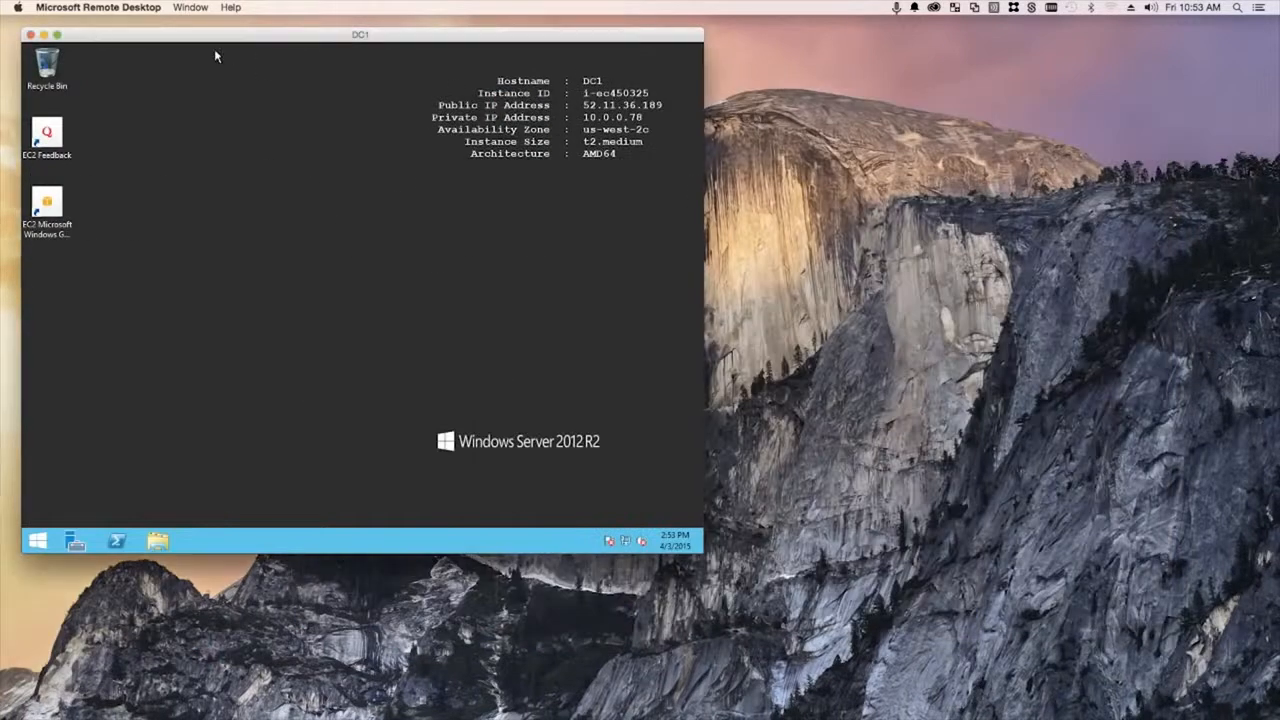
- Close the DC1 session and return to Identity management's user domain settings
click(36, 35)
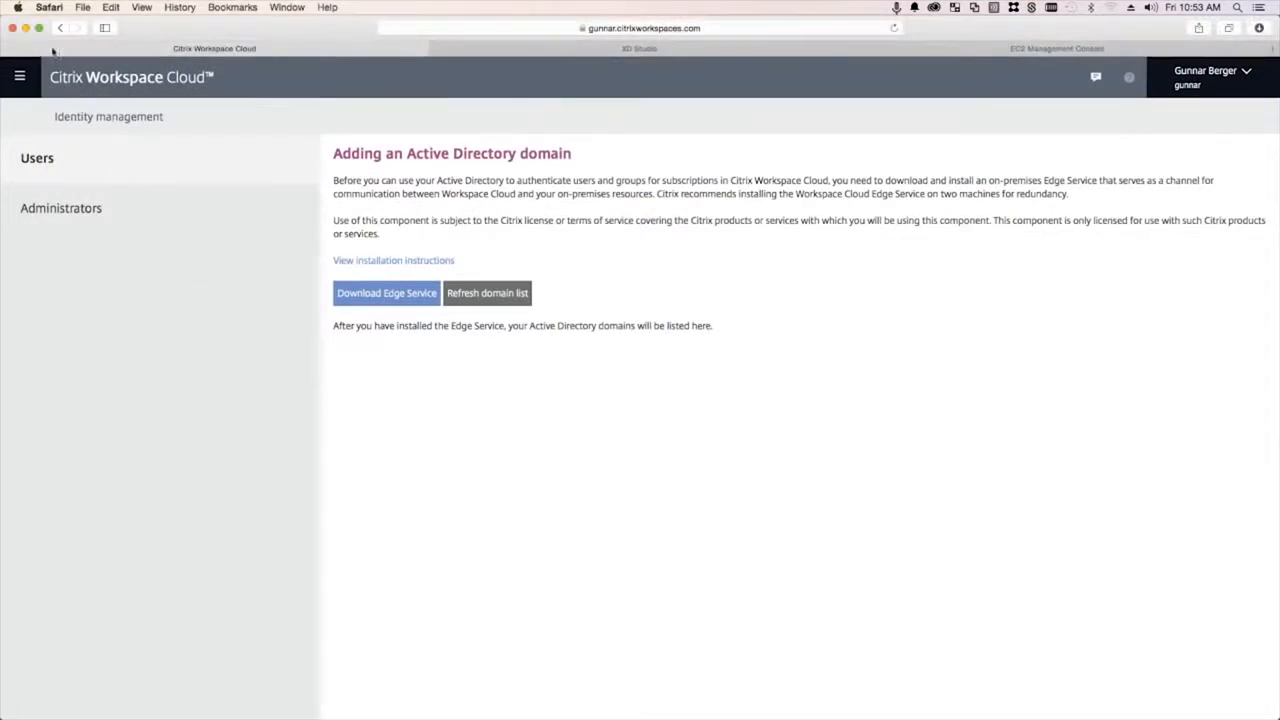
click(20, 76)
click(96, 155)
click(68, 212)
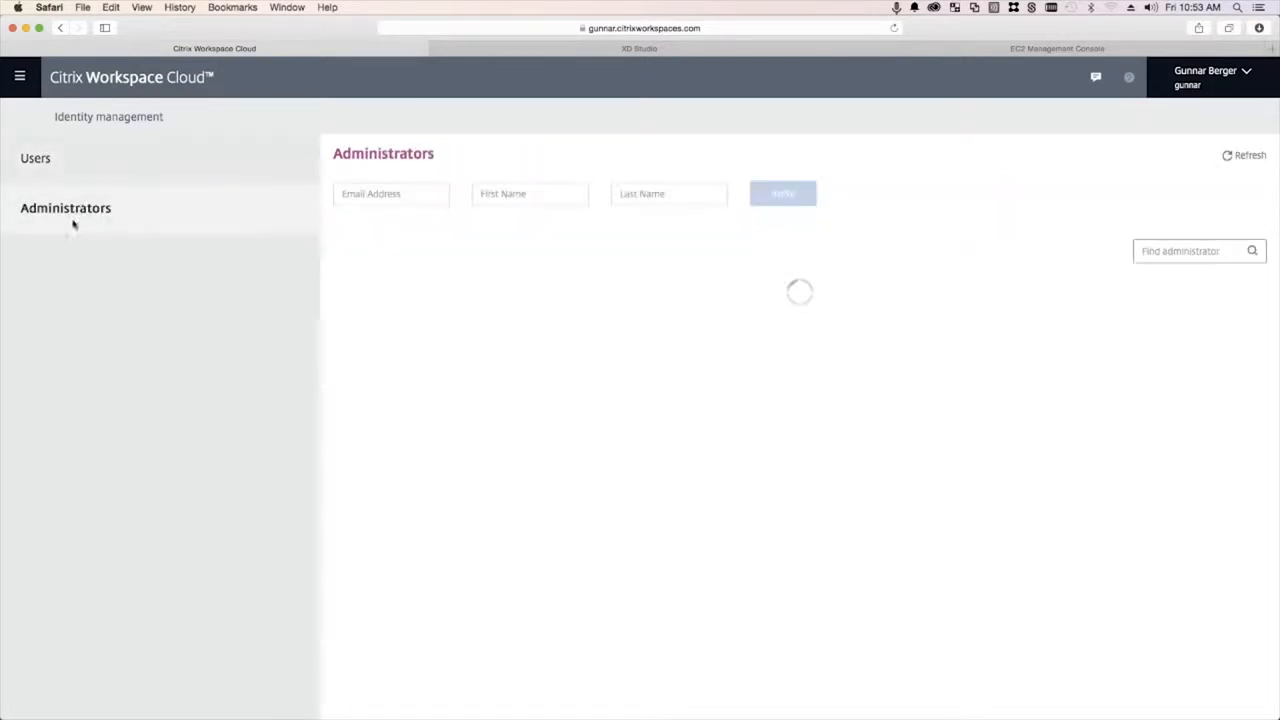
click(85, 160)
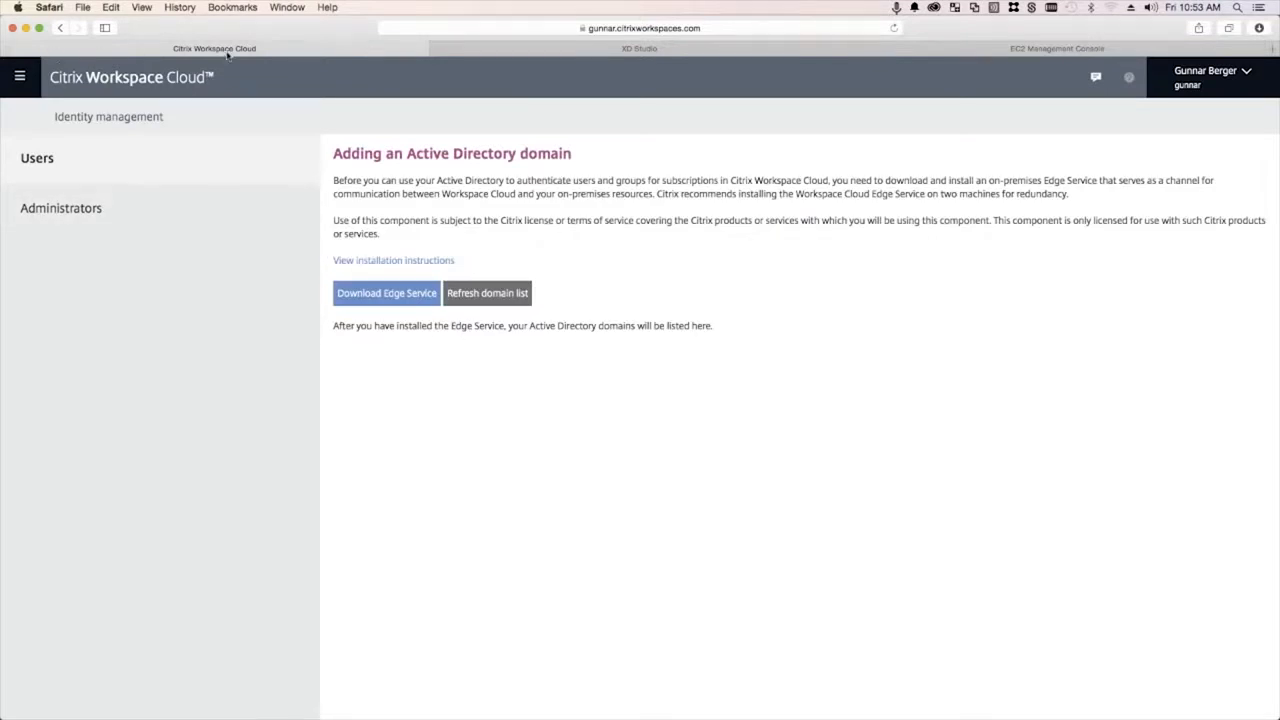
- Refresh the domain list until cwc.local is Online, then go to the dashboard
right_click(466, 477)
click(409, 435)
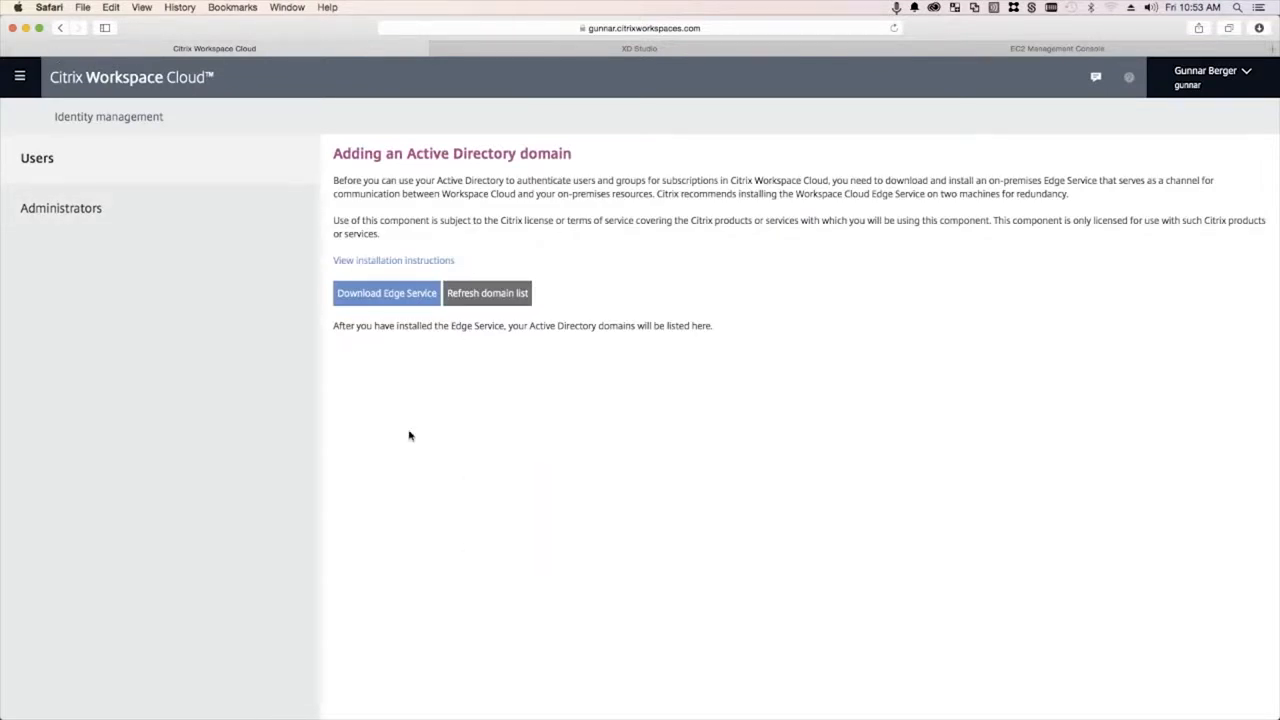
click(485, 293)
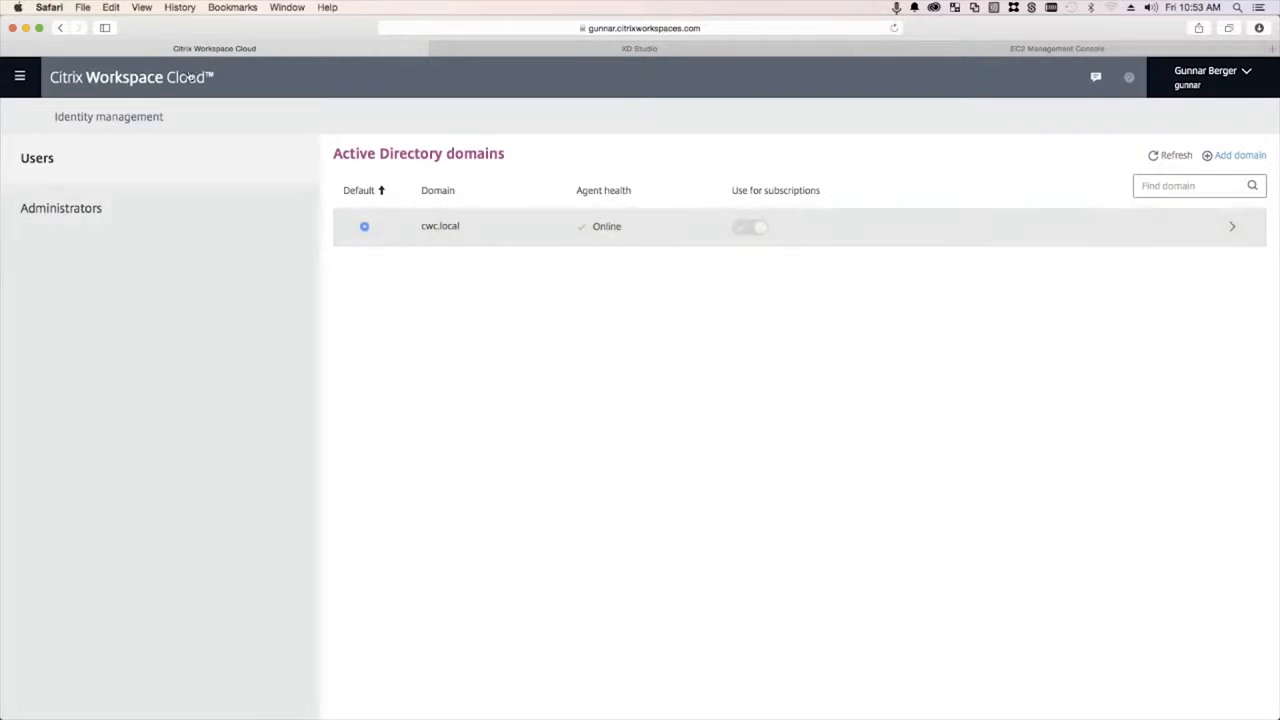
click(86, 78)
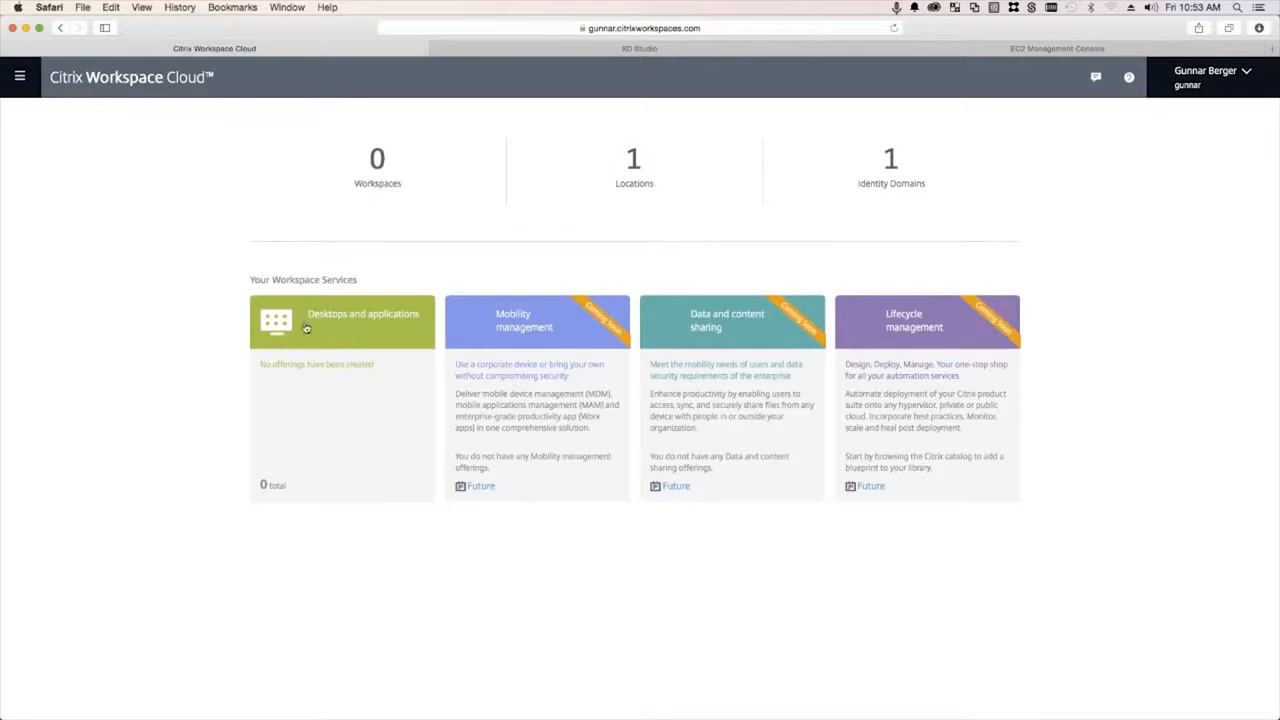
- Open Desktops and applications, end the old XD Studio session, and relaunch Studio for cloudxdsite
click(337, 368)
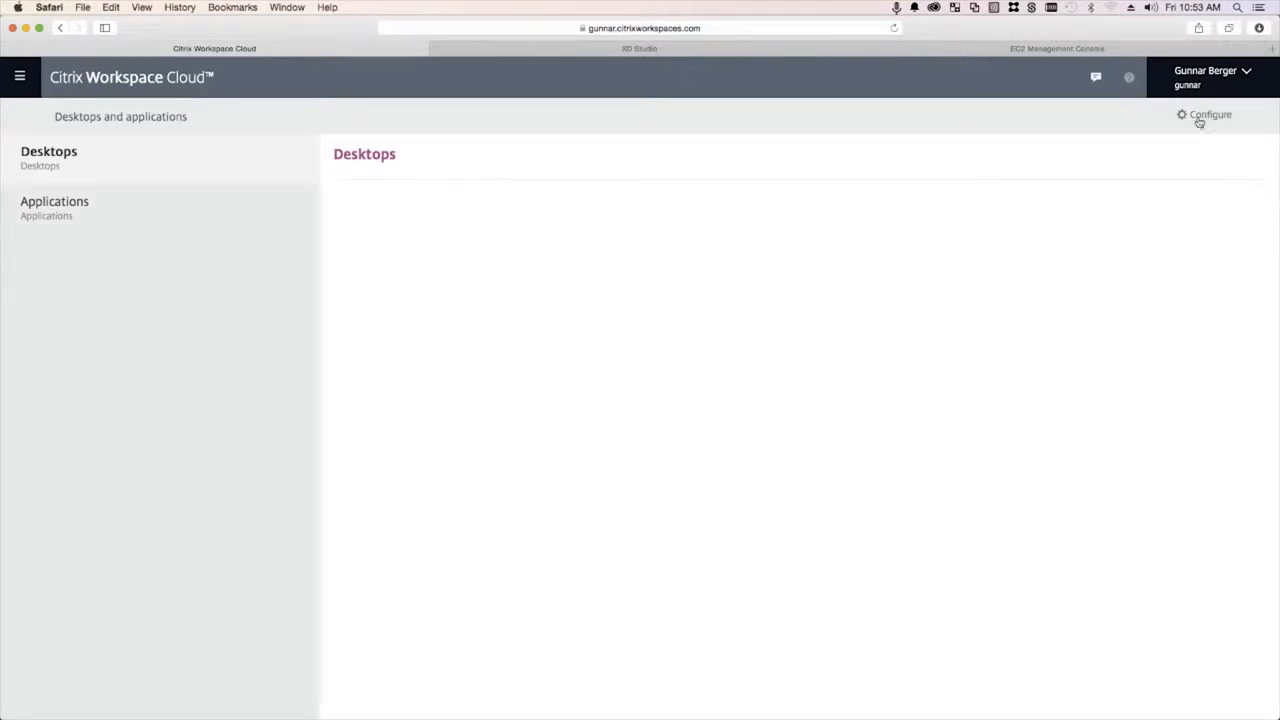
click(758, 52)
click(608, 419)
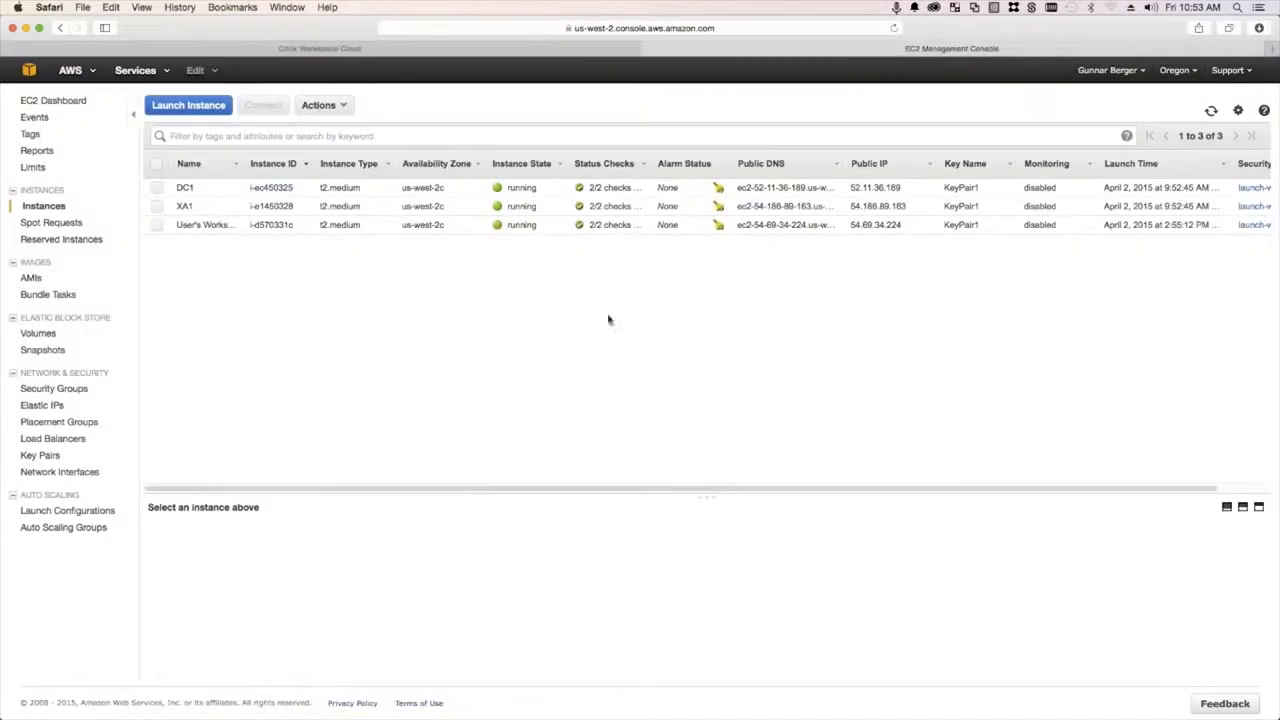
click(571, 55)
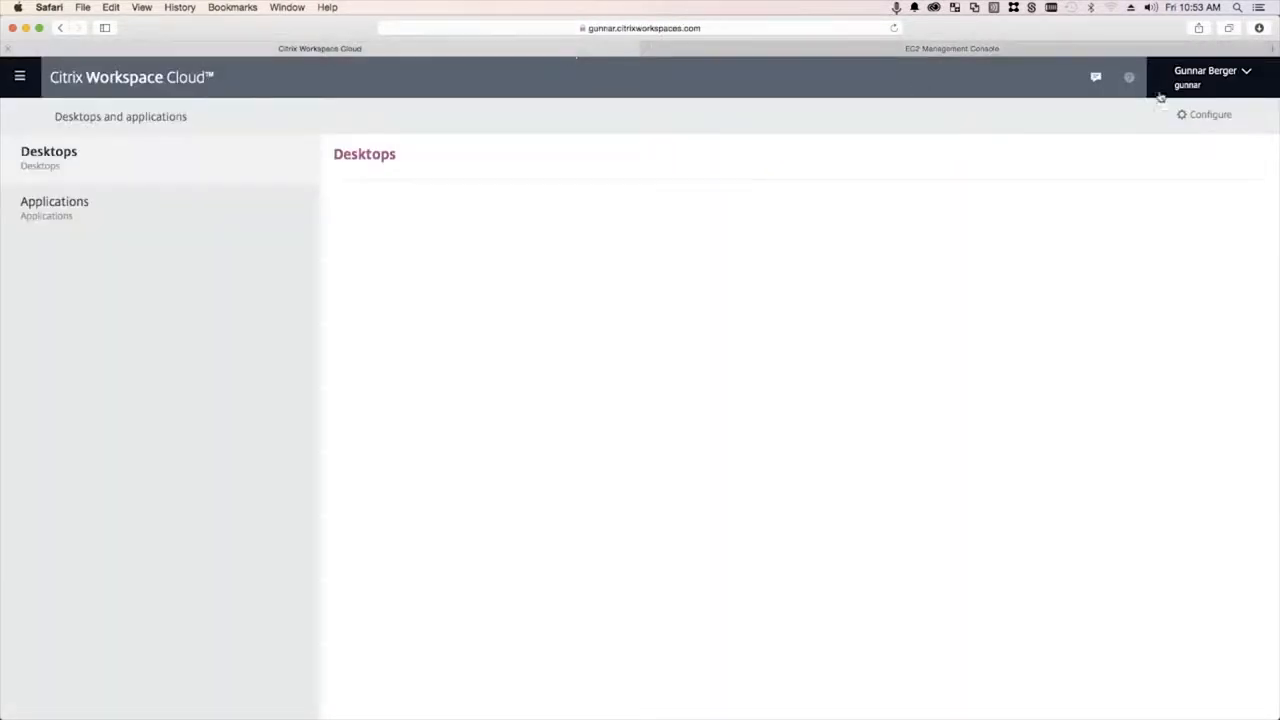
click(1195, 118)
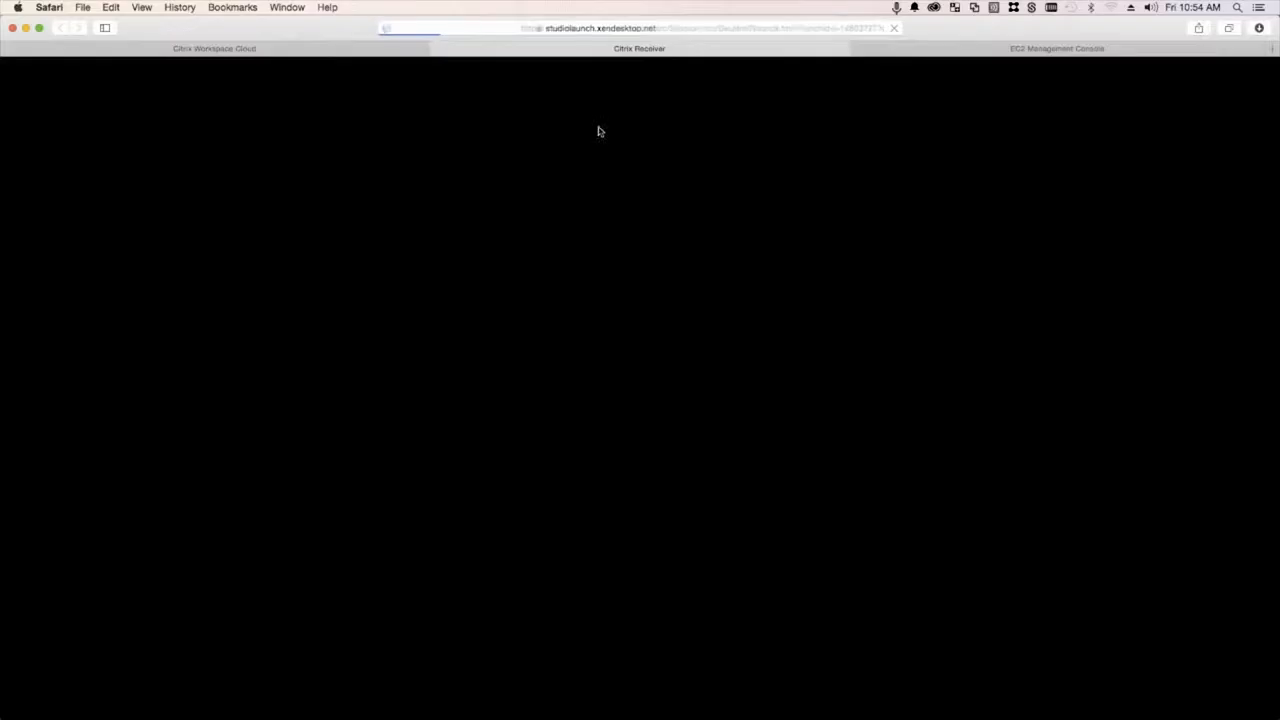
click(281, 53)
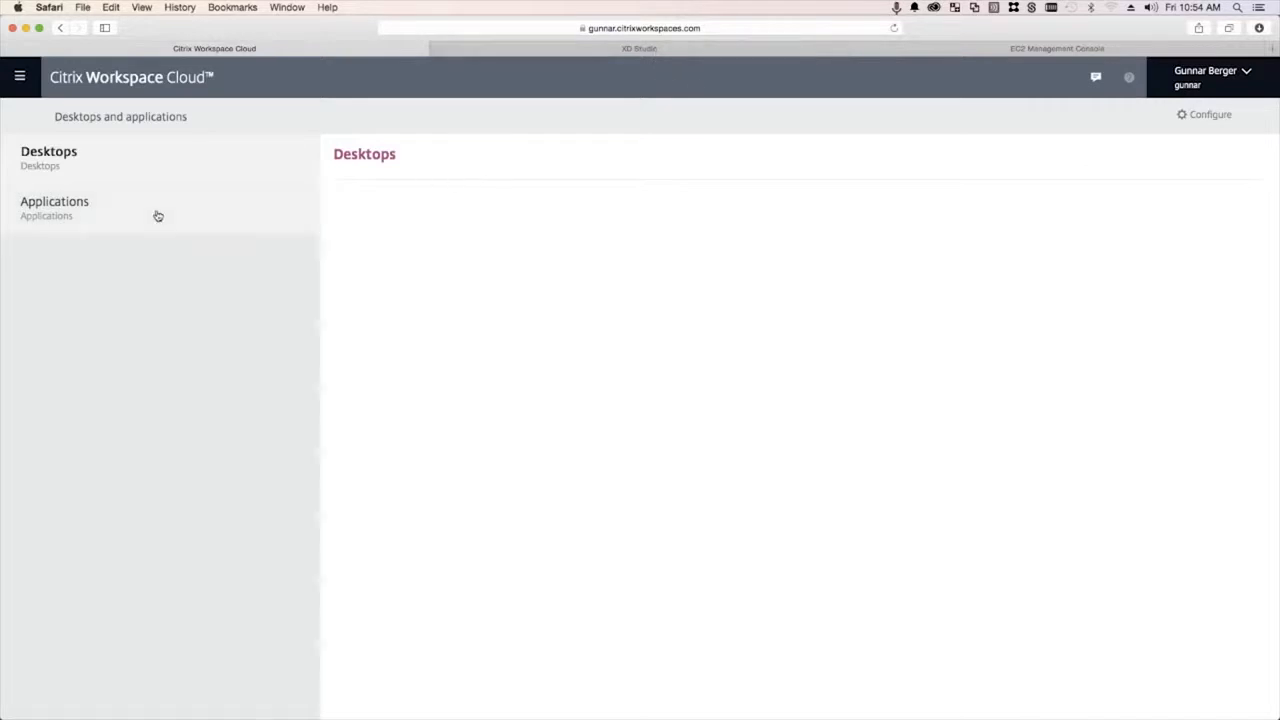
click(610, 48)
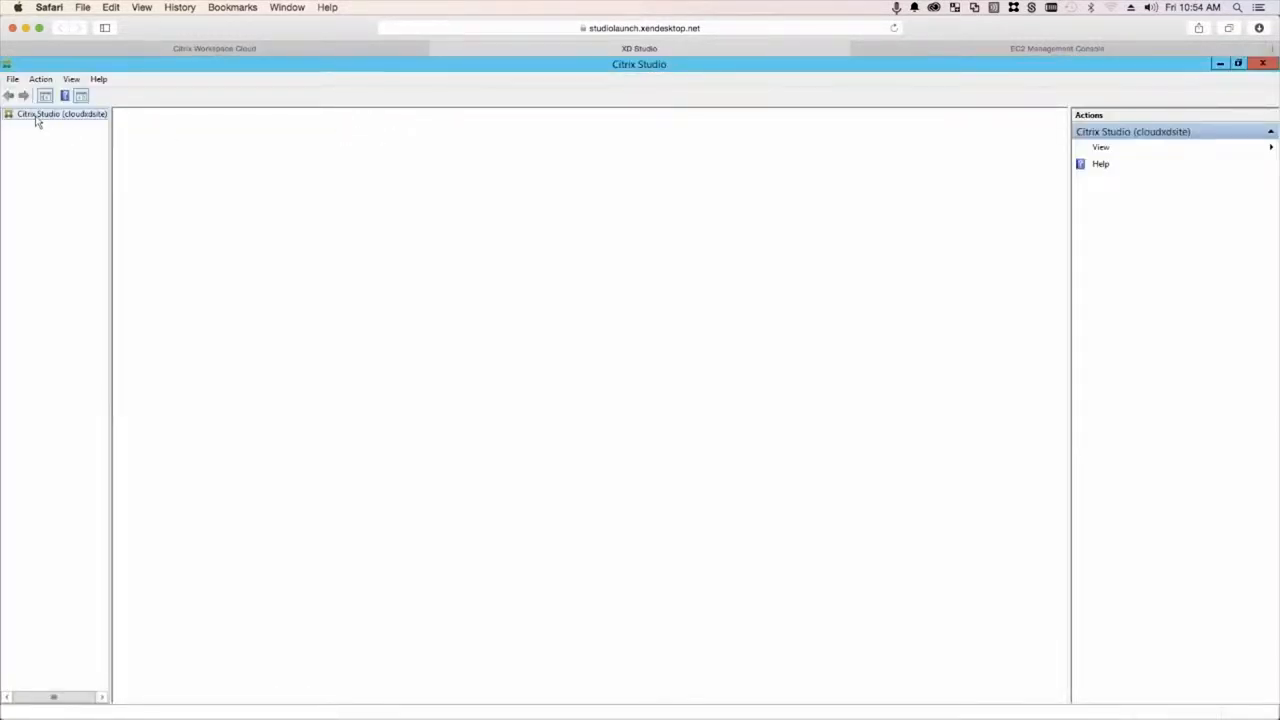
- Expand cloudxdsite, select Machine Catalogs, and choose Create Machine Catalog
click(36, 116)
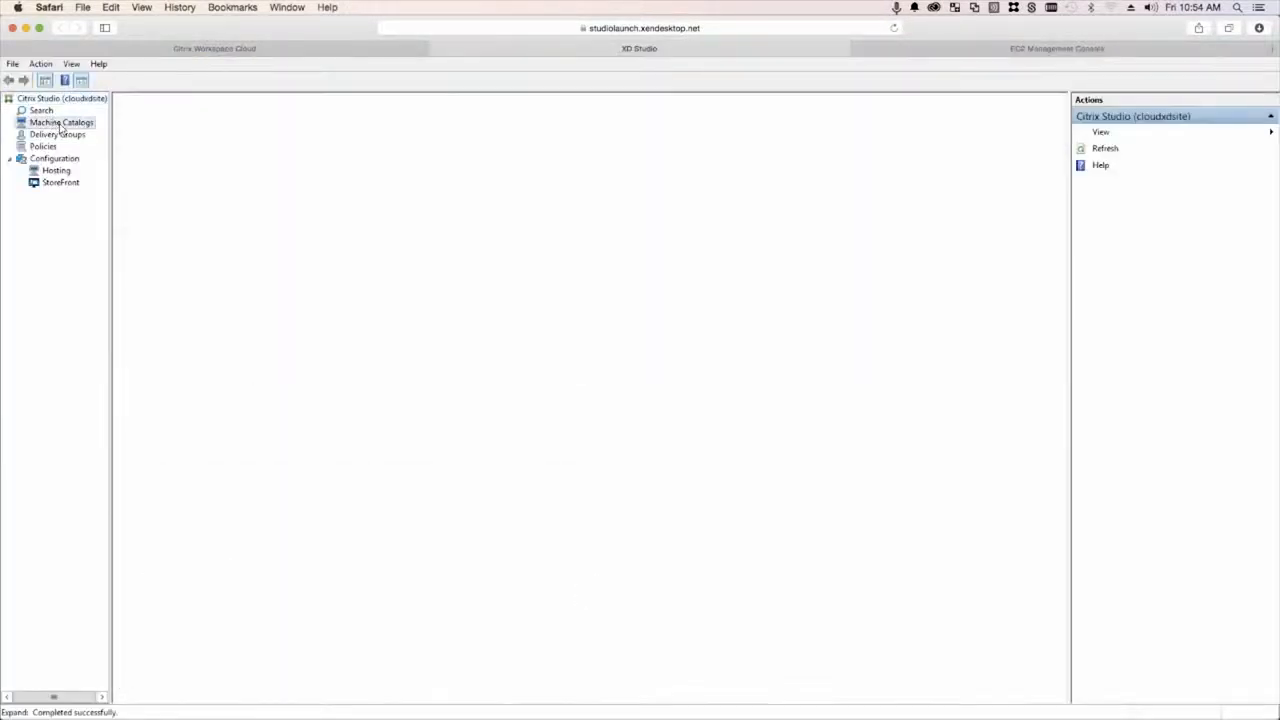
click(60, 123)
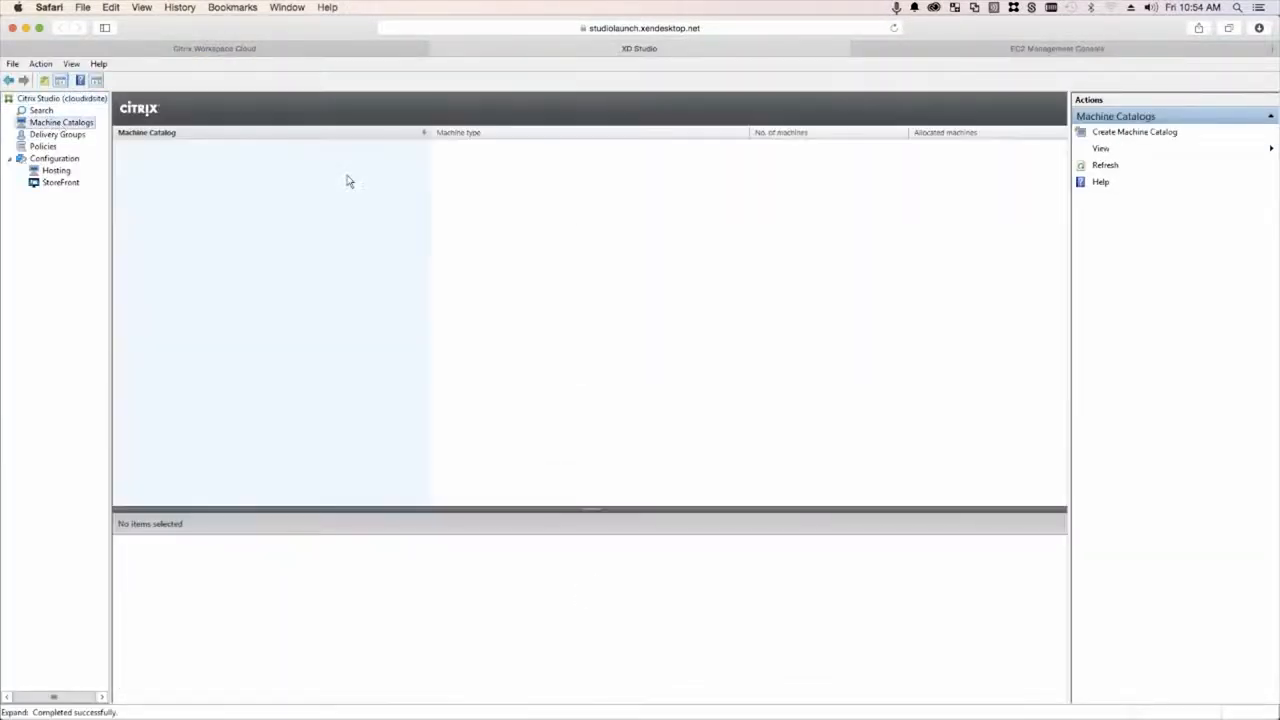
click(56, 135)
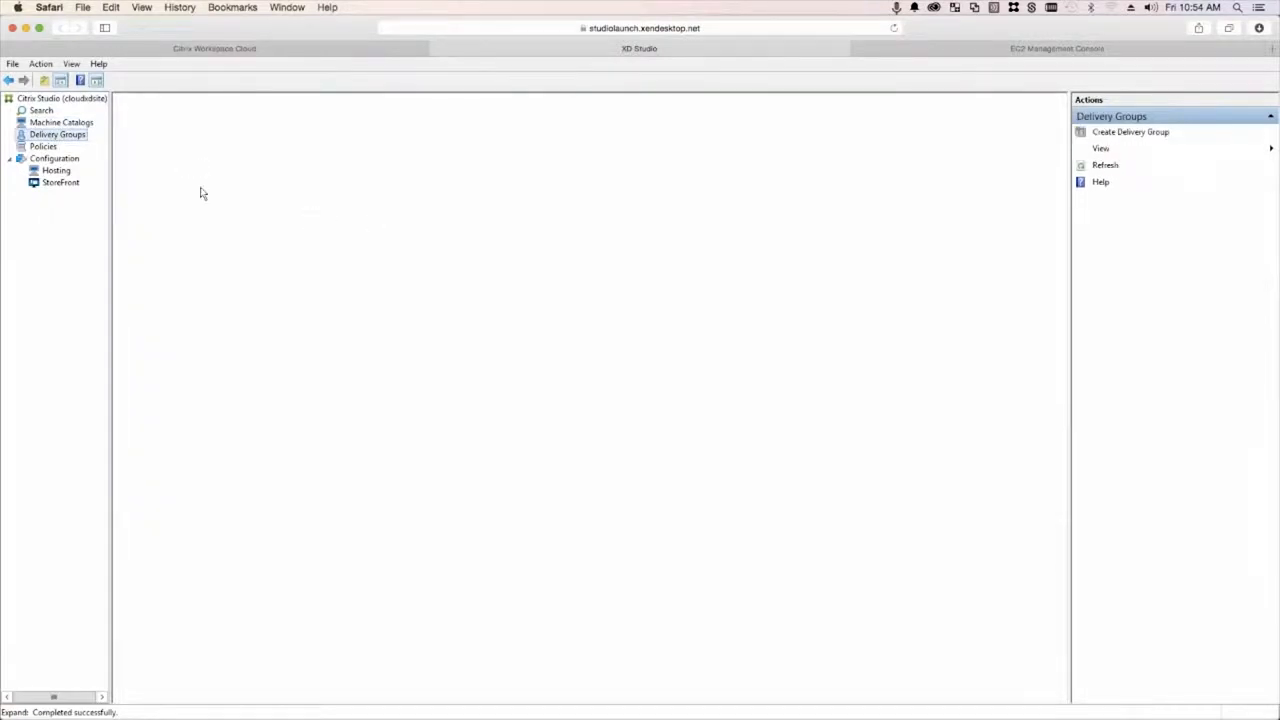
click(61, 124)
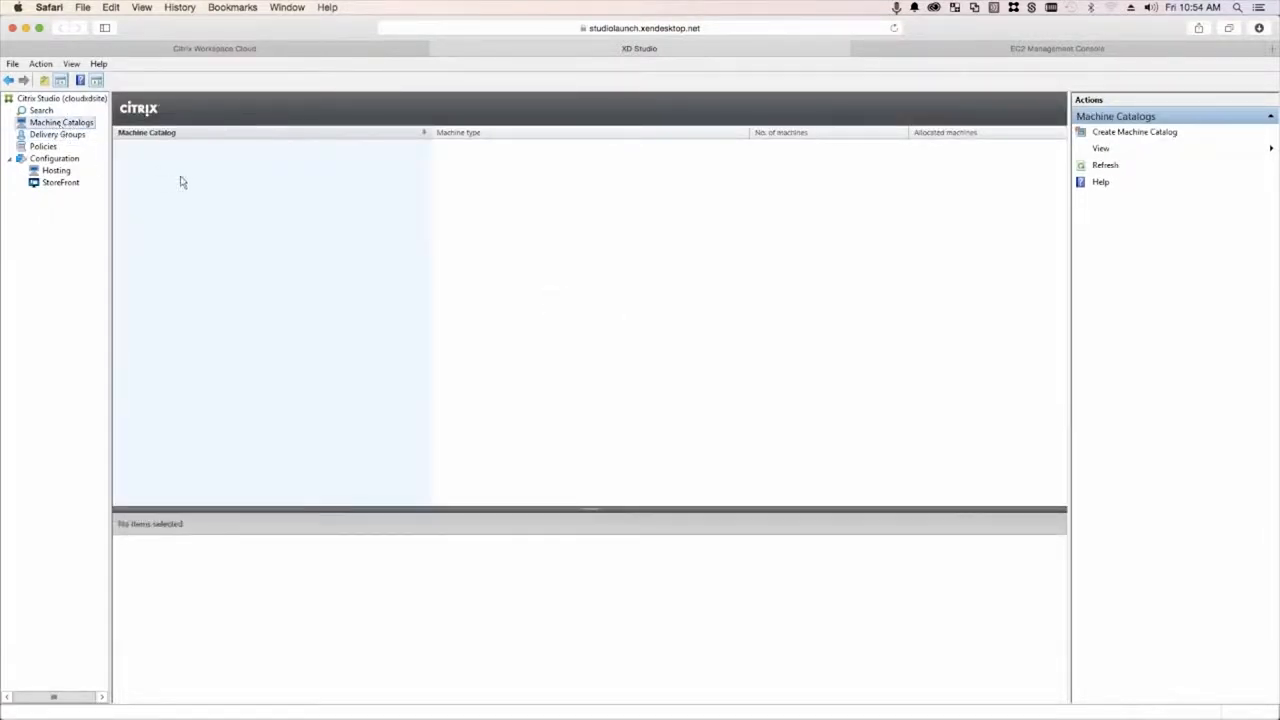
right_click(204, 182)
click(250, 188)
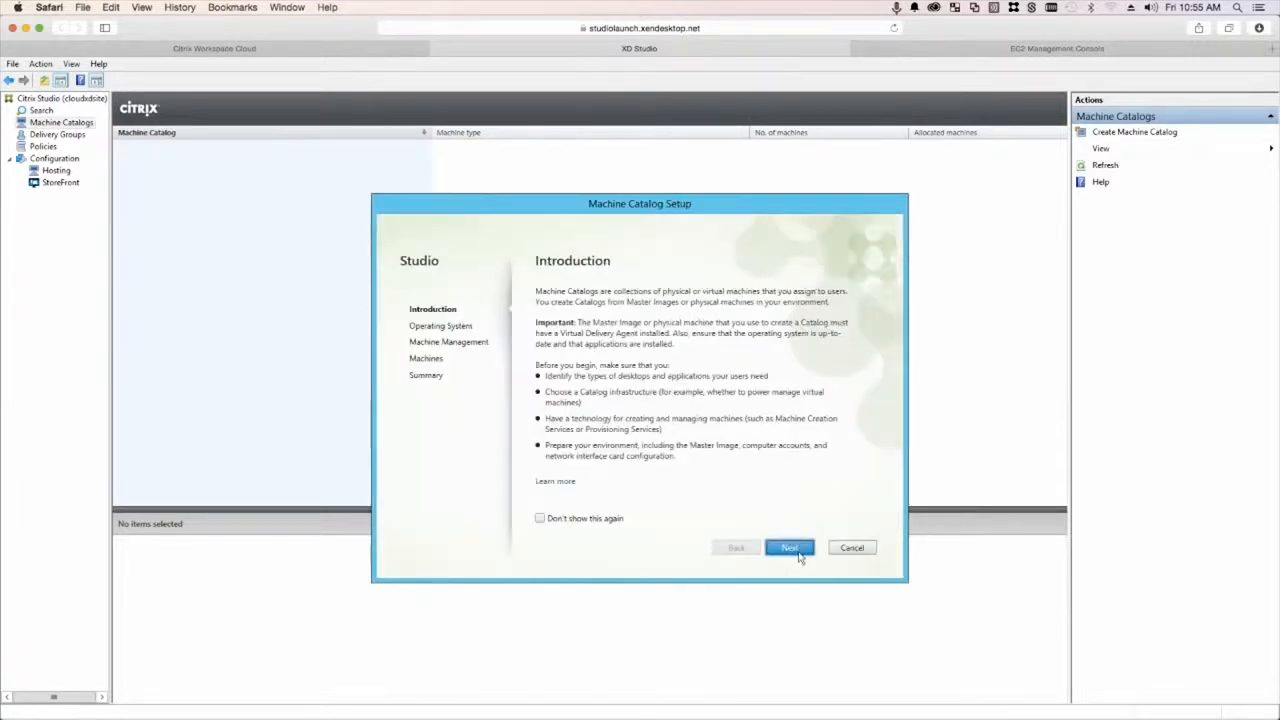
- Choose Windows Server OS with another service, and add the xa1.cwc.local computer
click(800, 556)
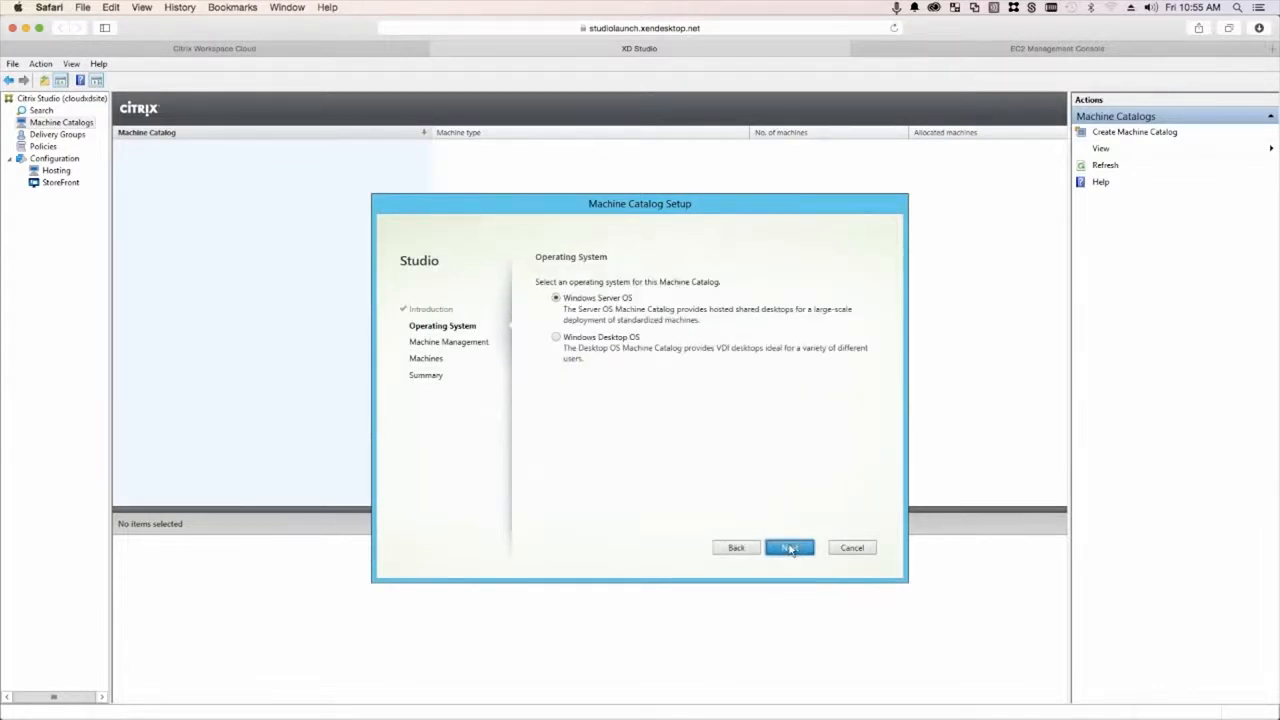
click(789, 549)
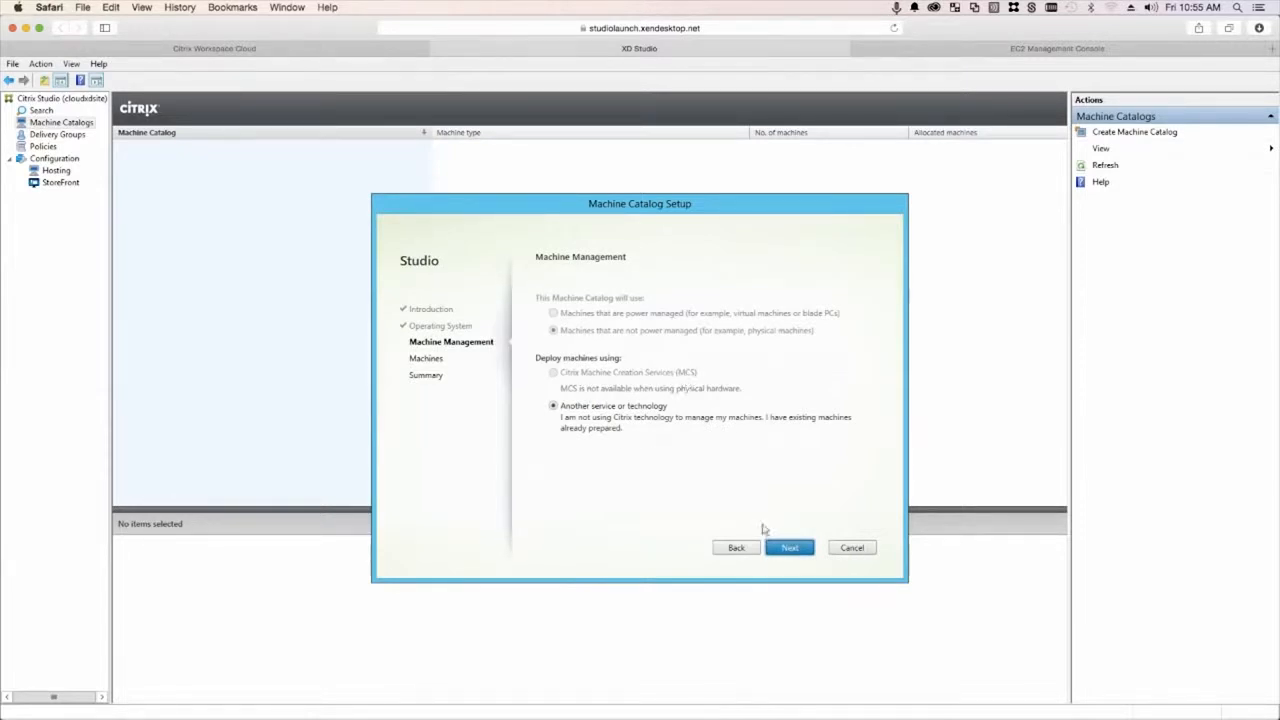
click(792, 549)
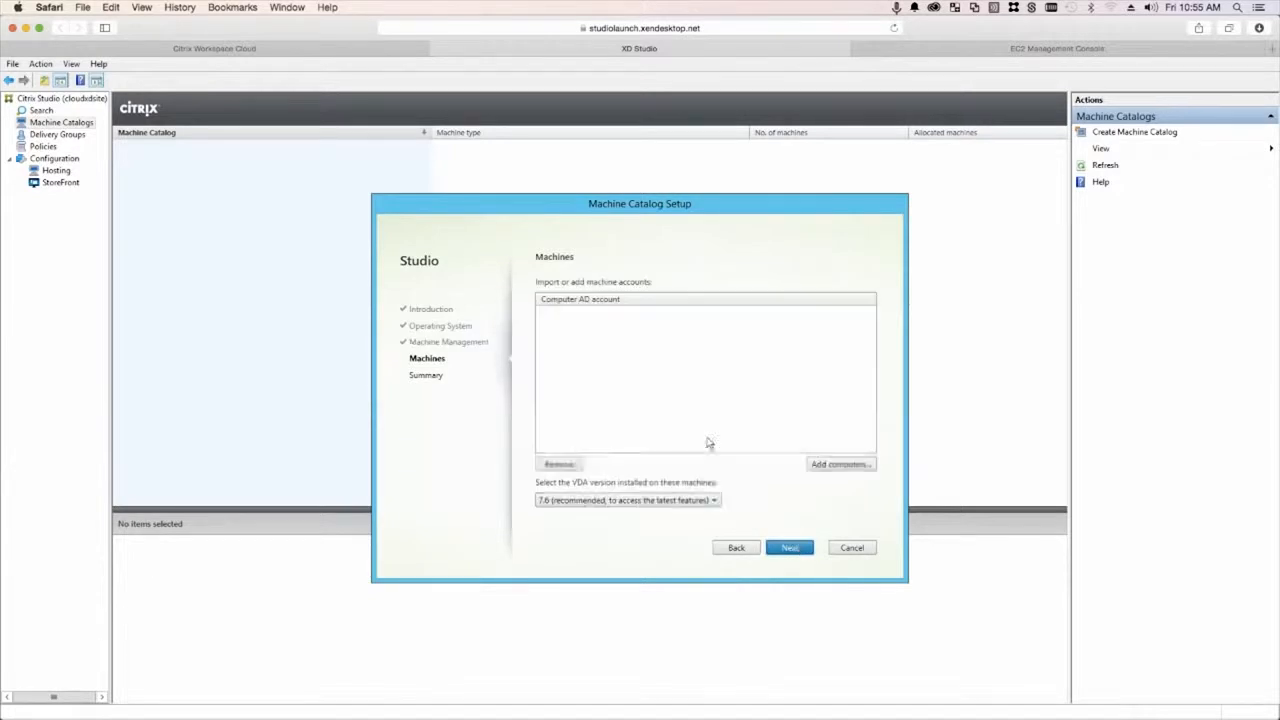
click(840, 454)
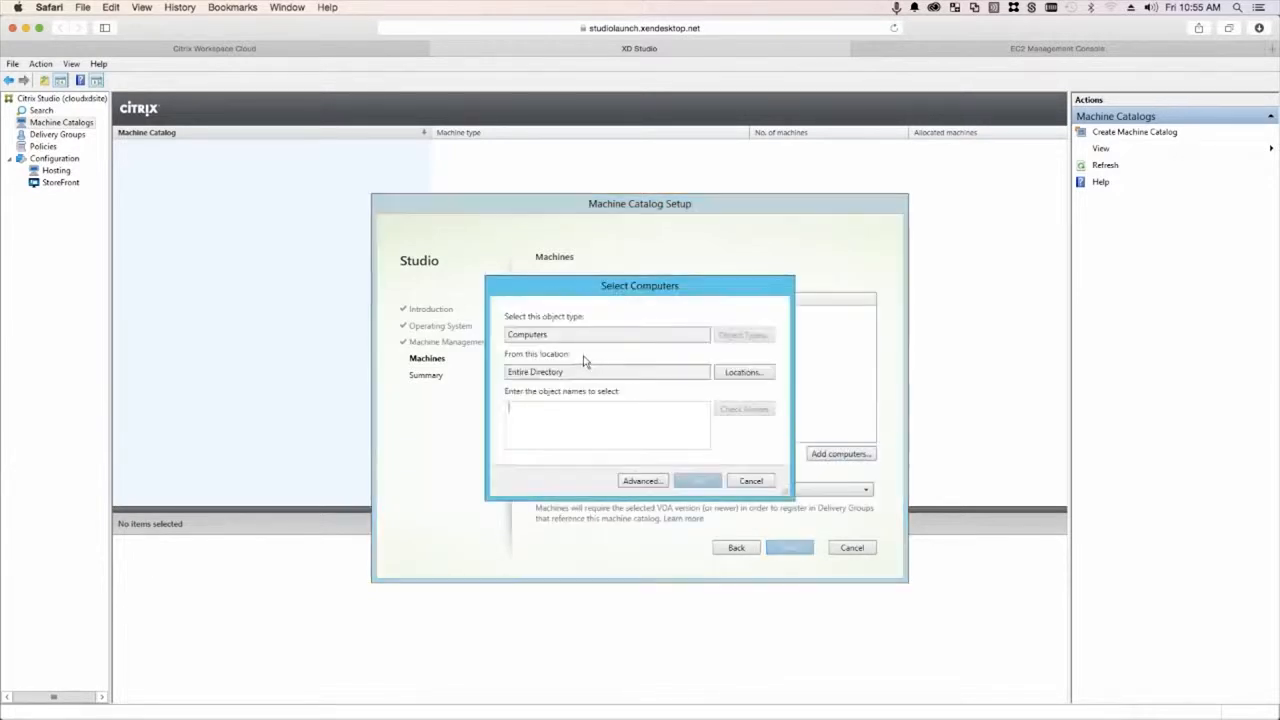
text(sk1)
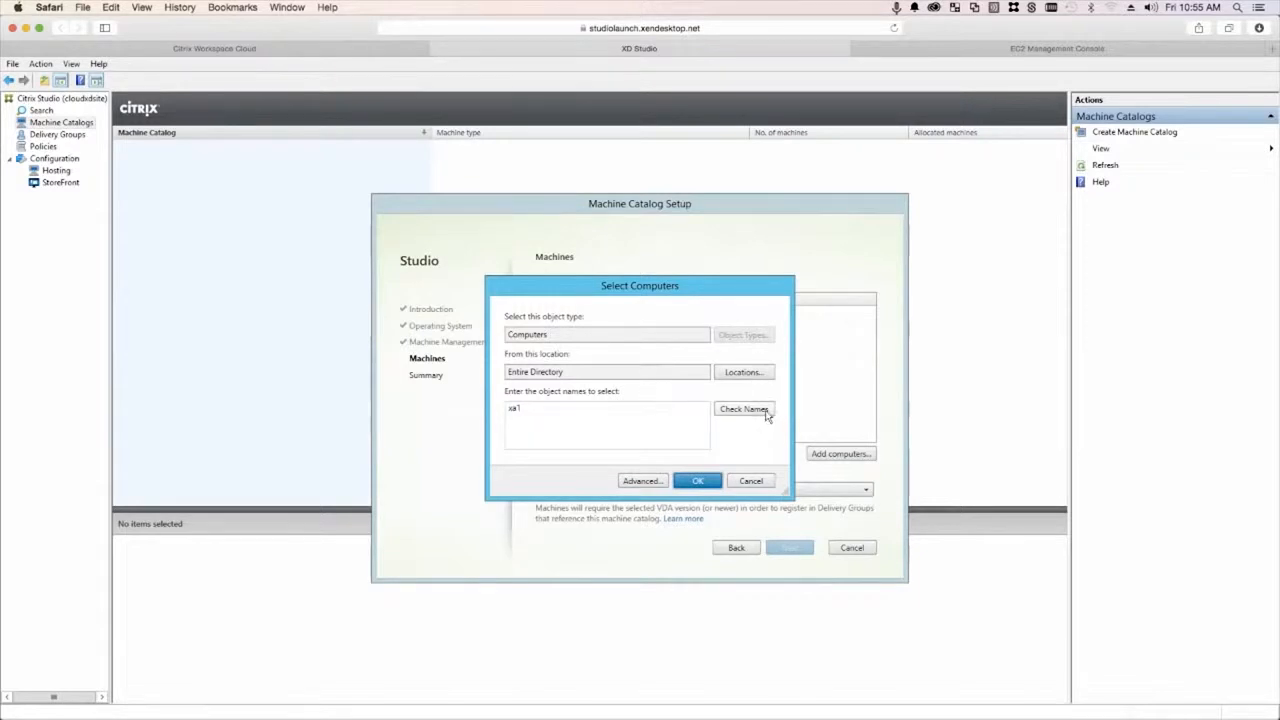
click(744, 409)
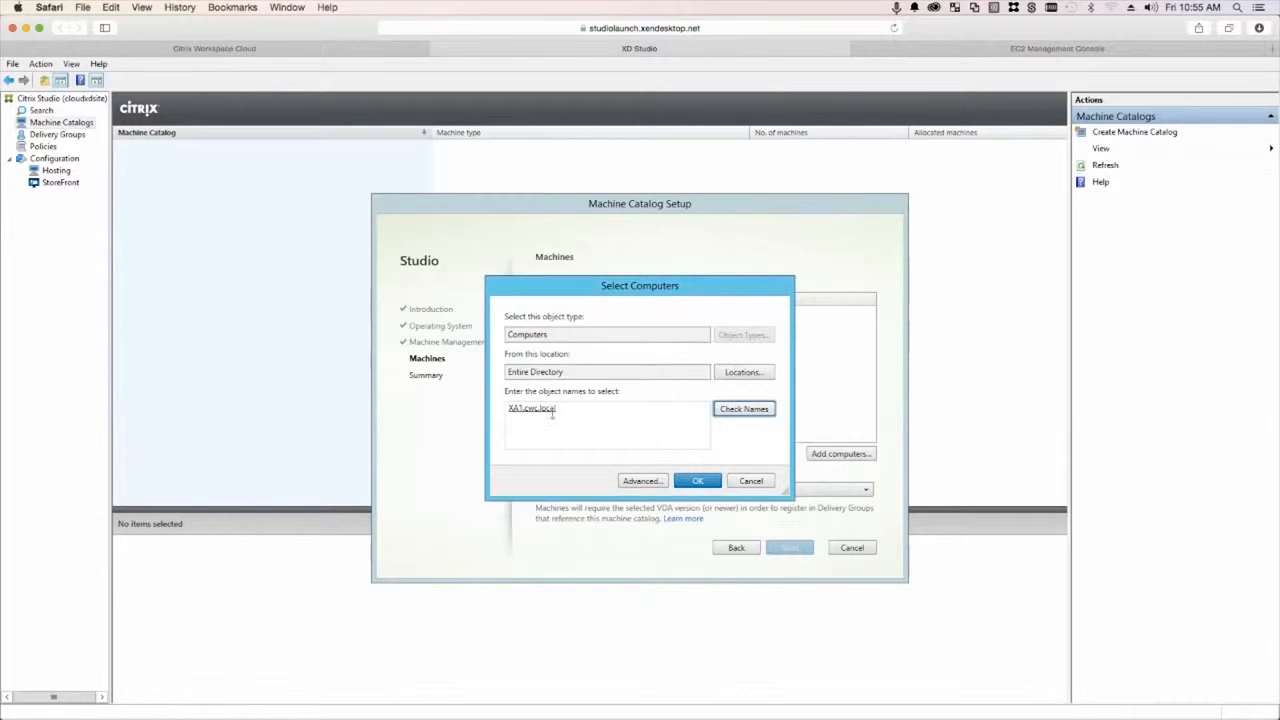
click(699, 482)
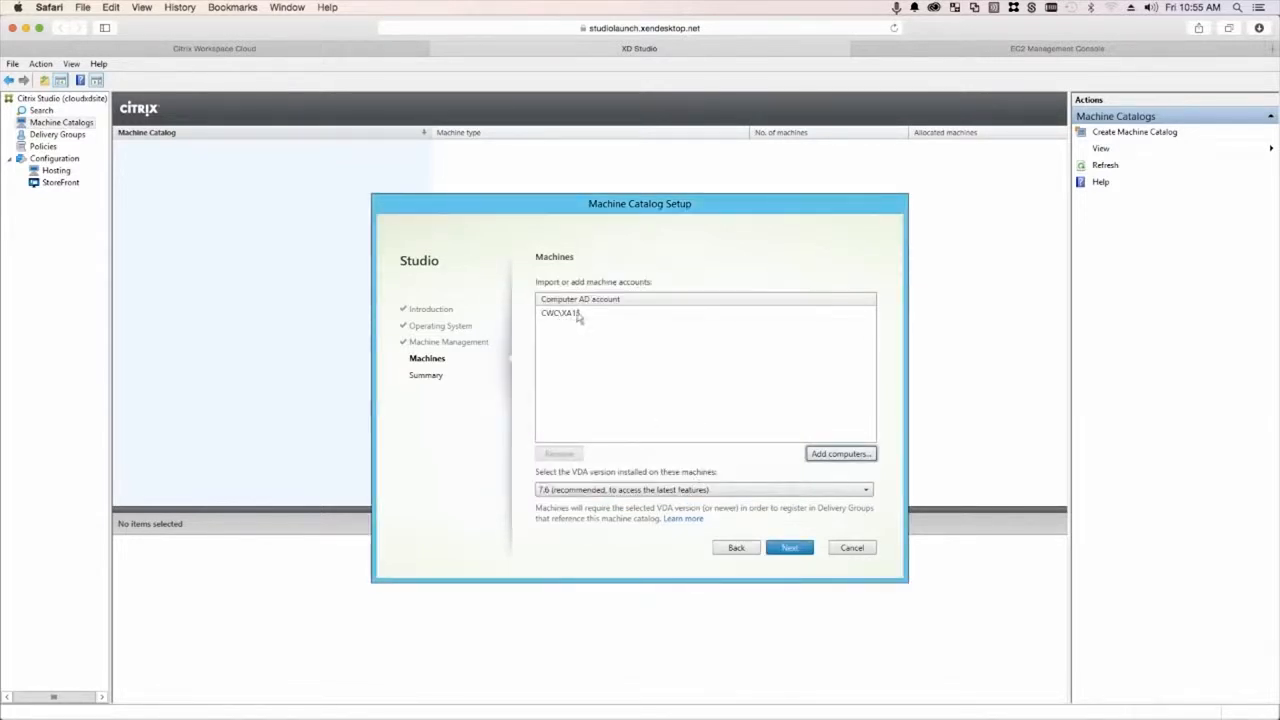
- Name the machine catalog XenApp and finish the wizard
click(790, 548)
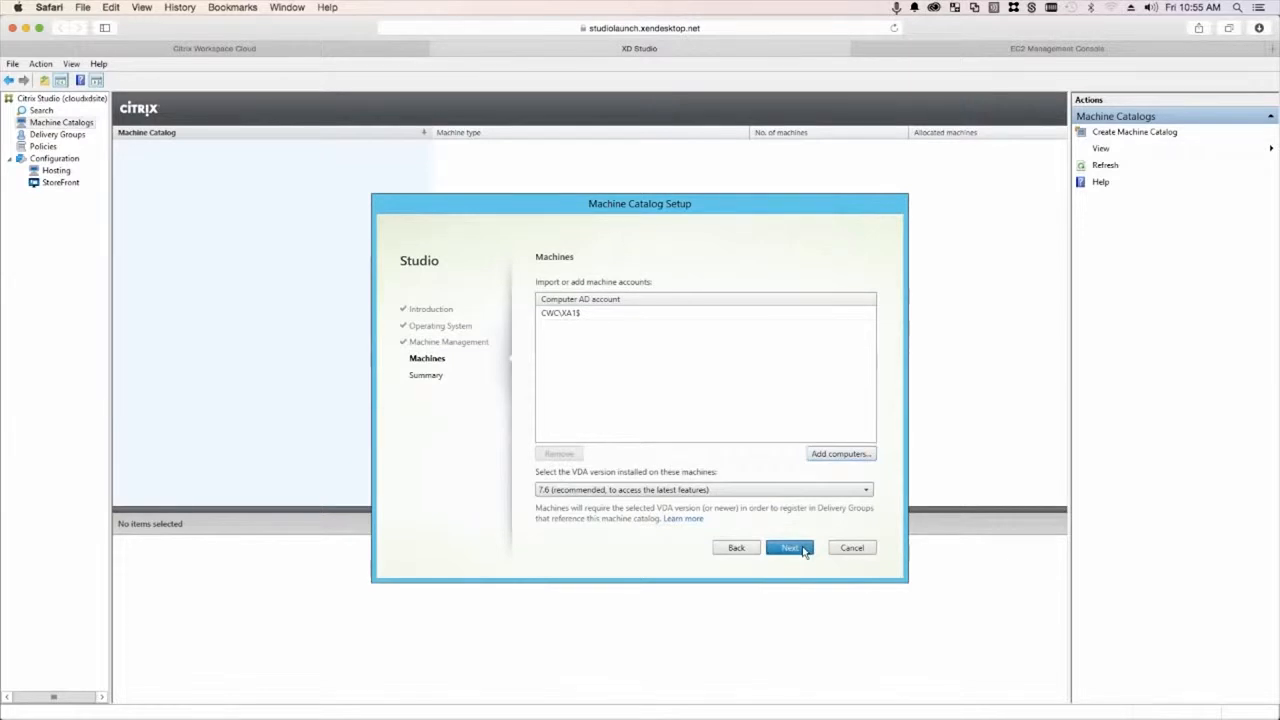
click(619, 447)
text(XenApp)
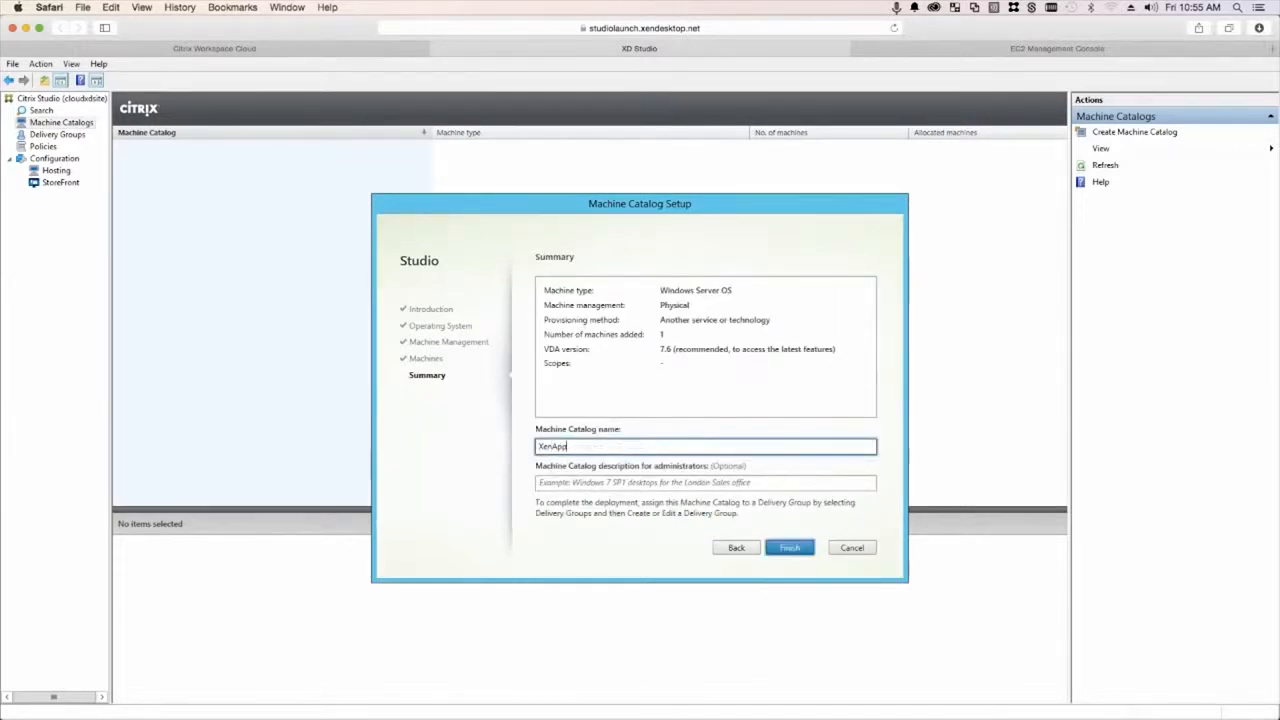
click(803, 552)
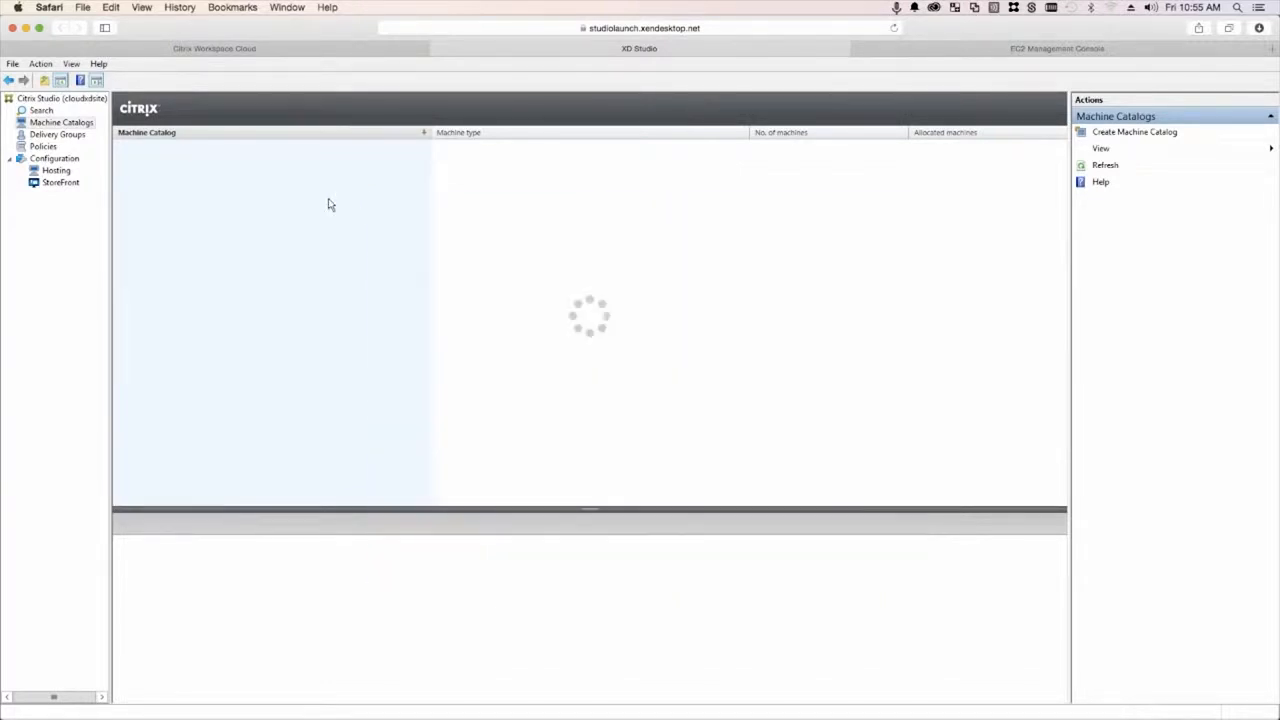
click(57, 134)
- Start a new delivery group that uses one machine to deliver applications
right_click(213, 196)
click(249, 201)
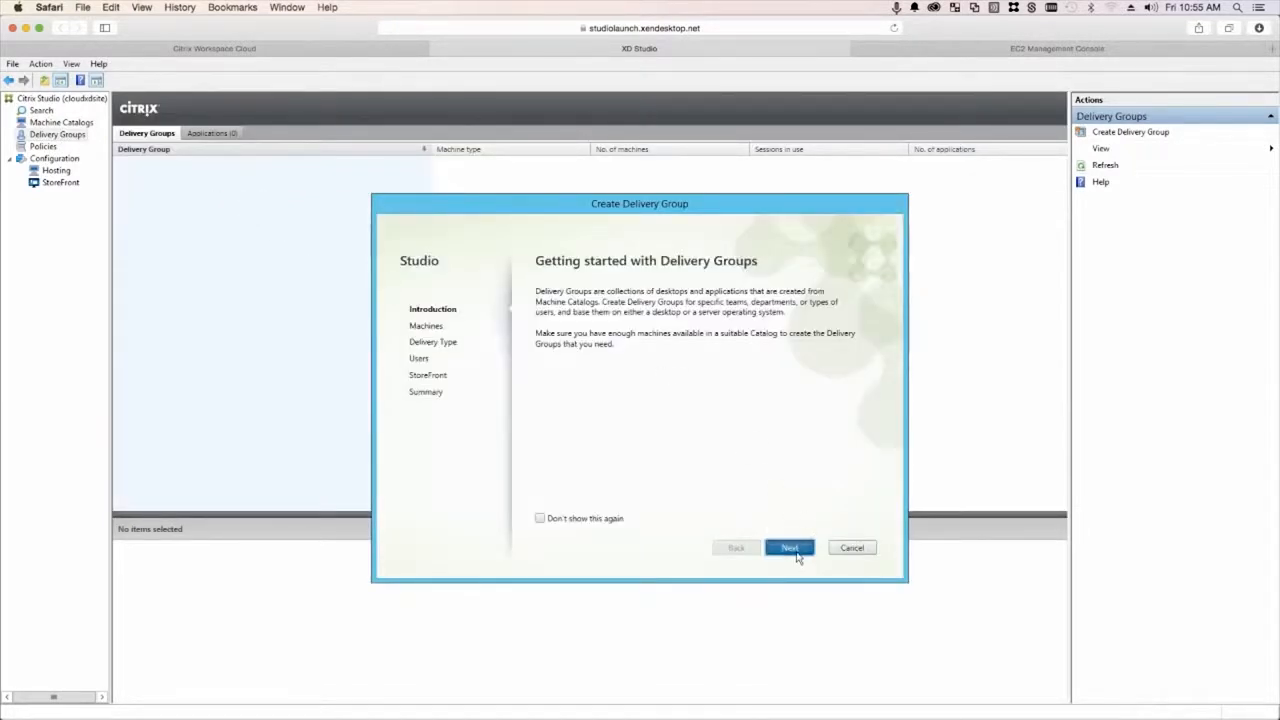
click(792, 550)
click(857, 463)
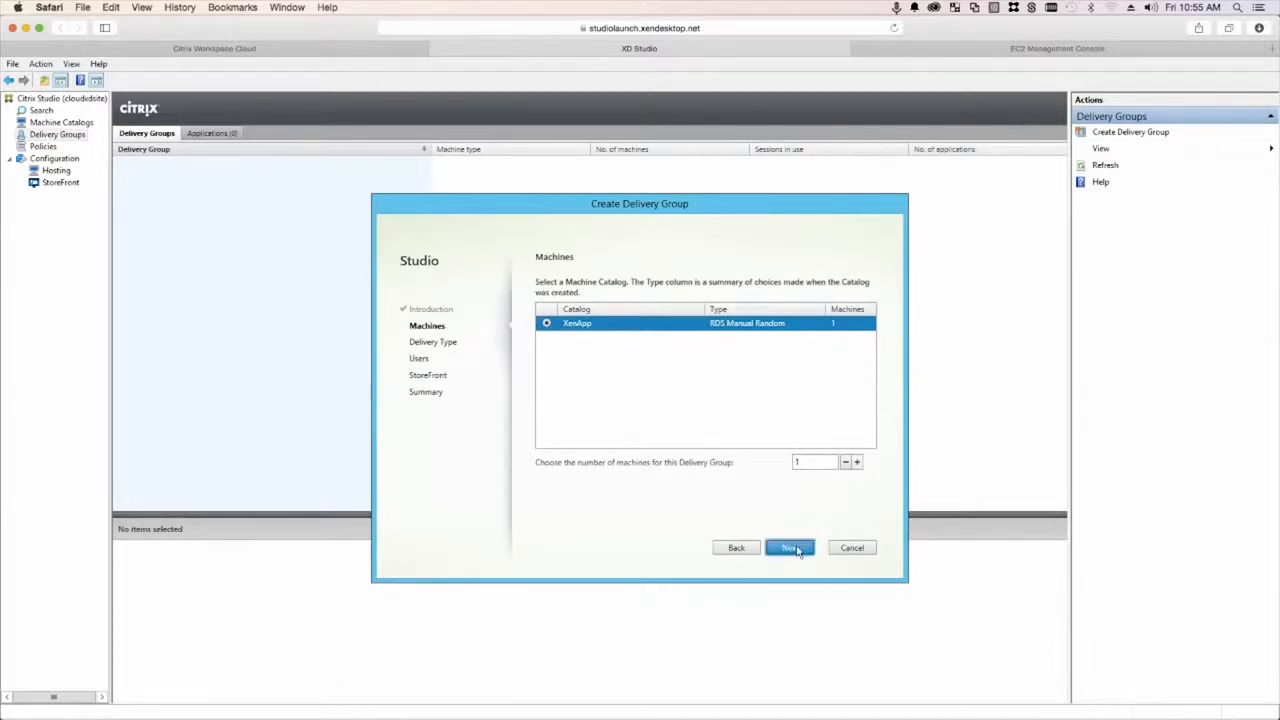
click(796, 549)
click(553, 347)
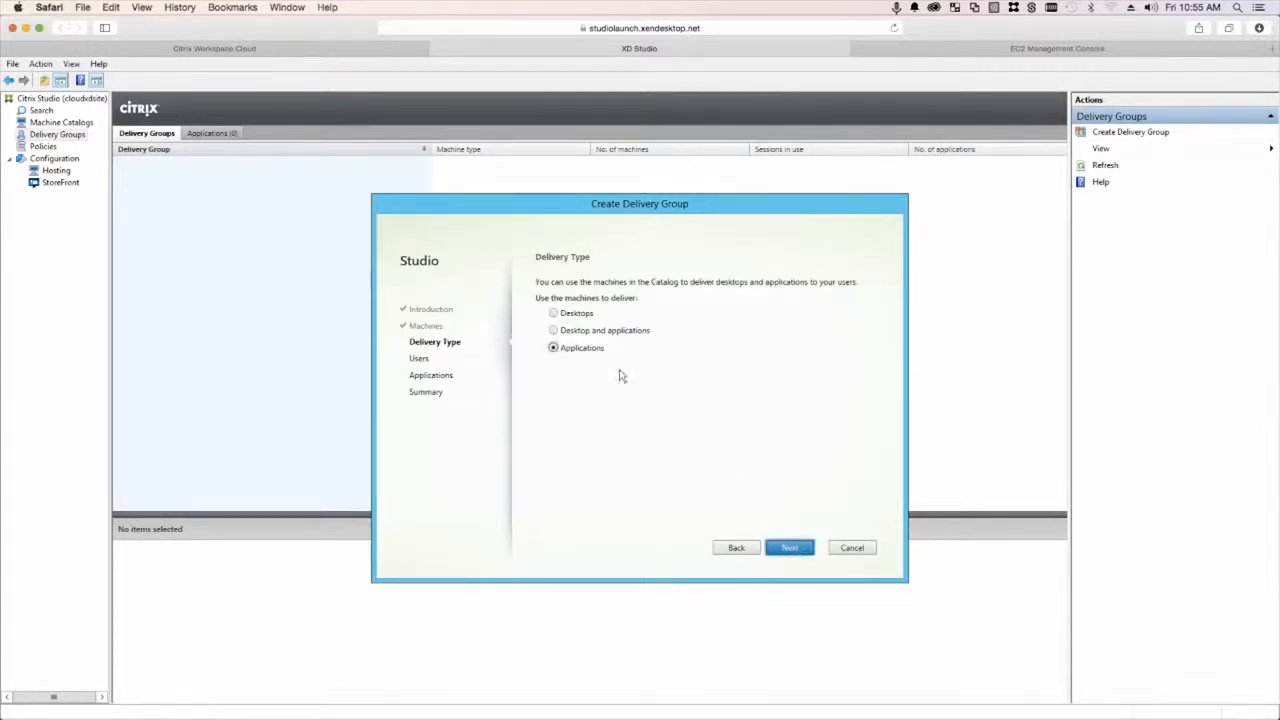
click(802, 552)
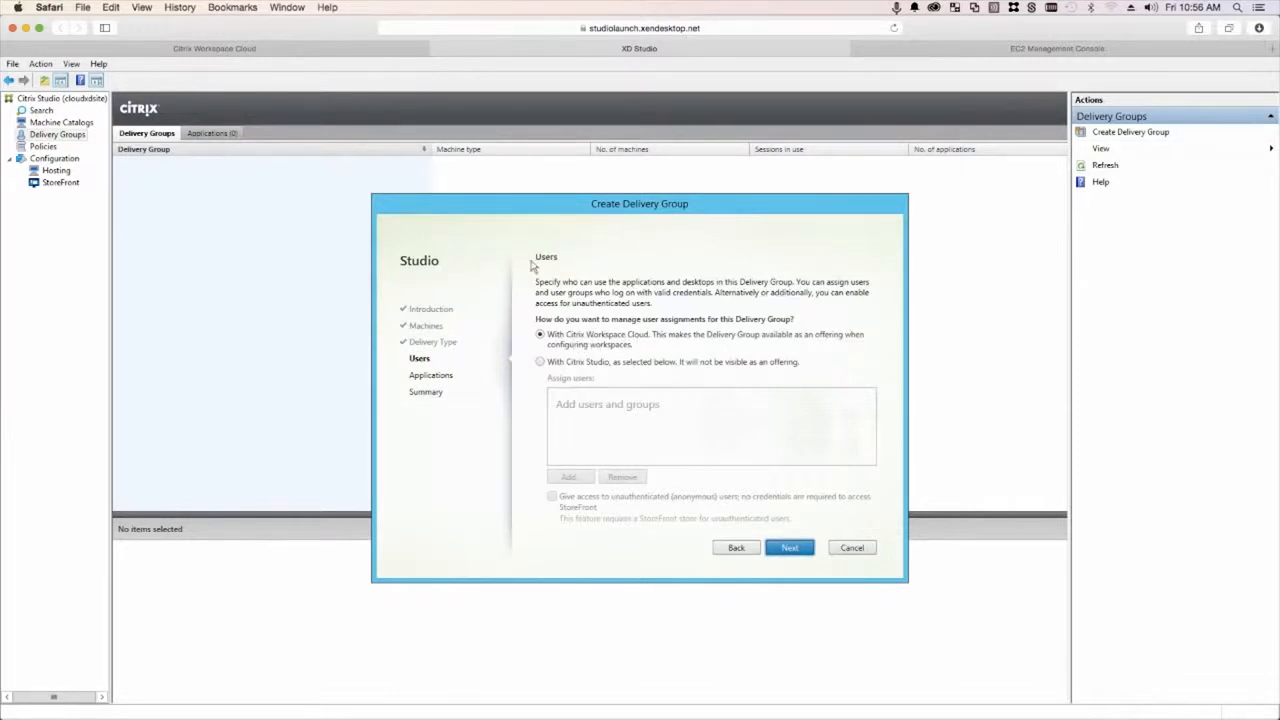
- Keep Workspace Cloud user management, include Google Chrome, and name the group Google Chrome
click(790, 548)
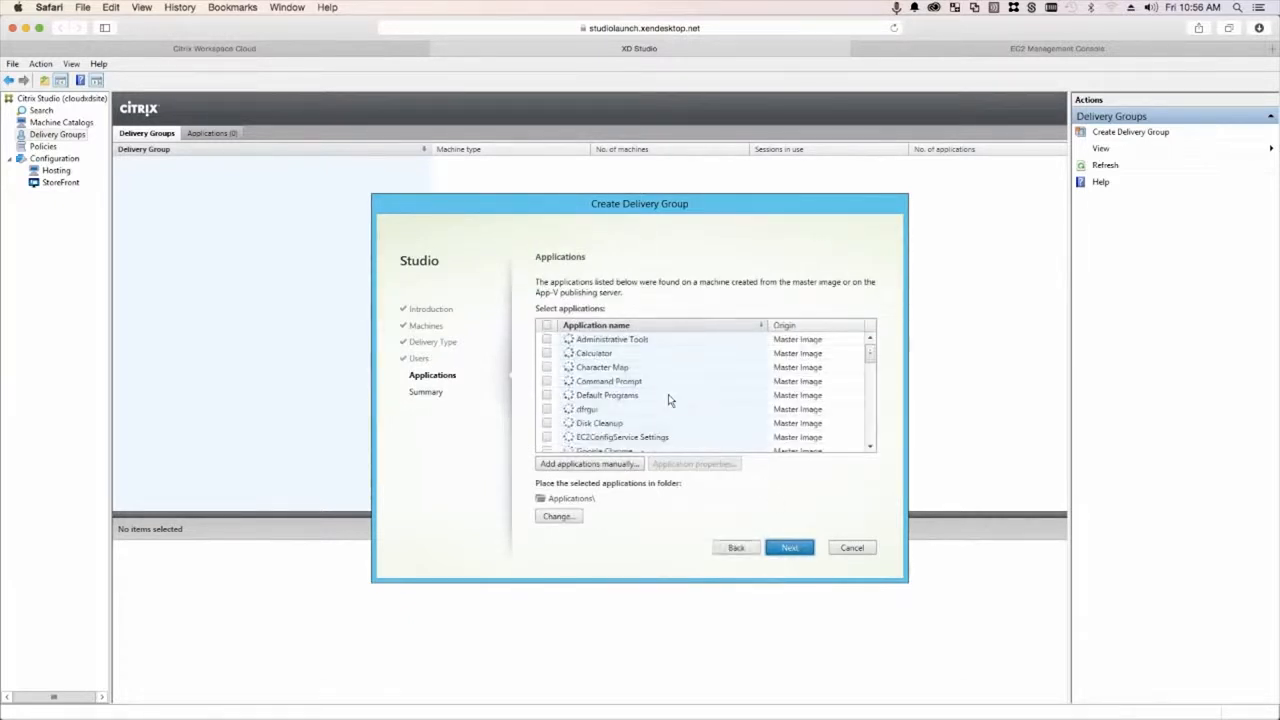
scroll(866, 367, down, 1)
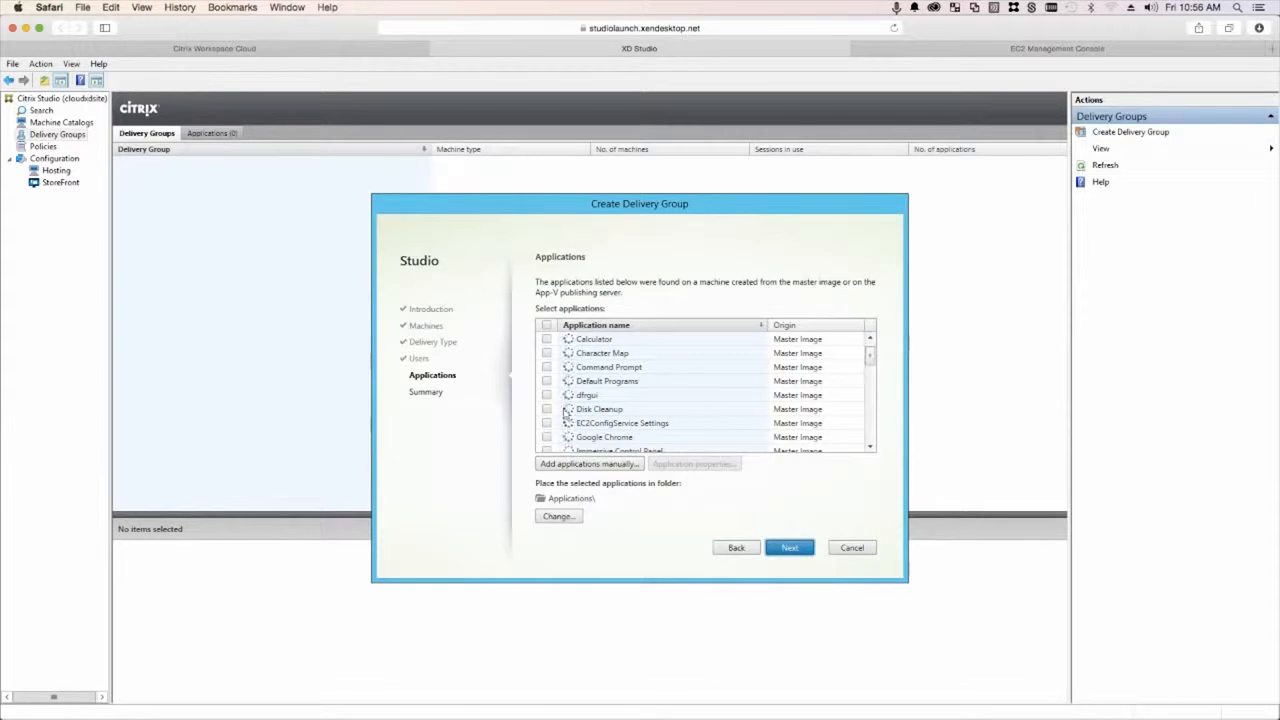
click(546, 437)
click(789, 548)
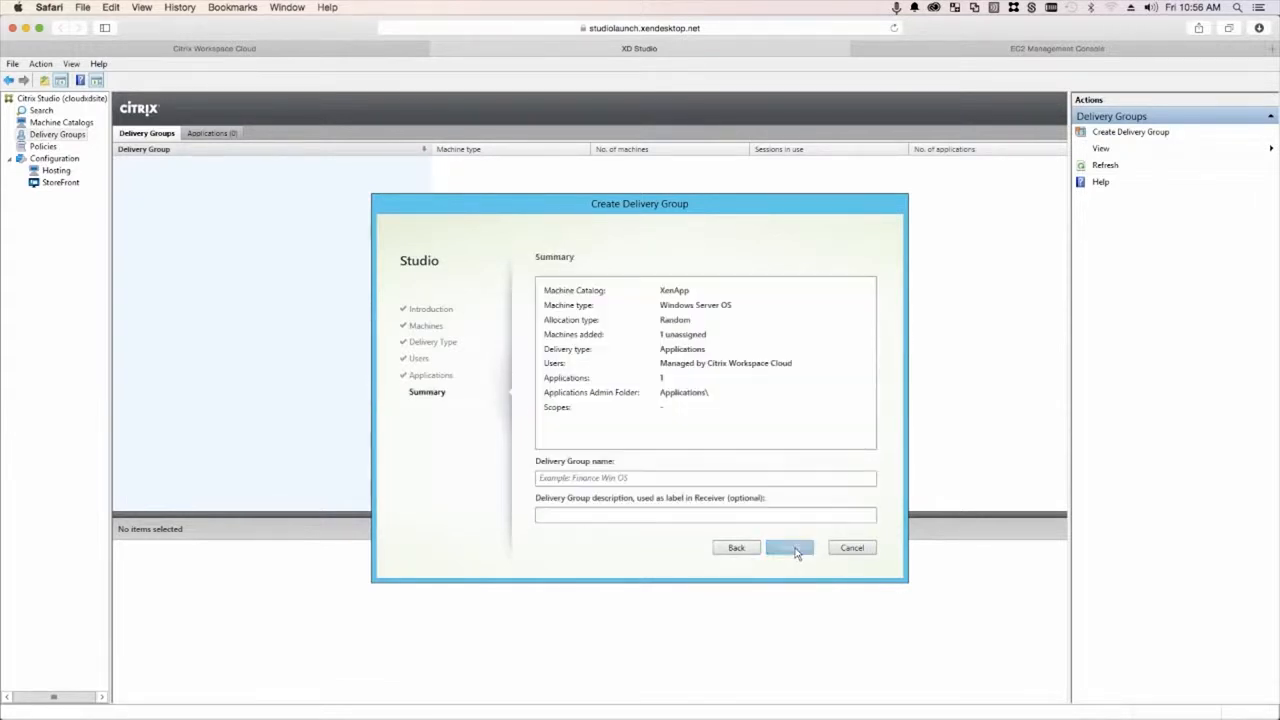
click(585, 479)
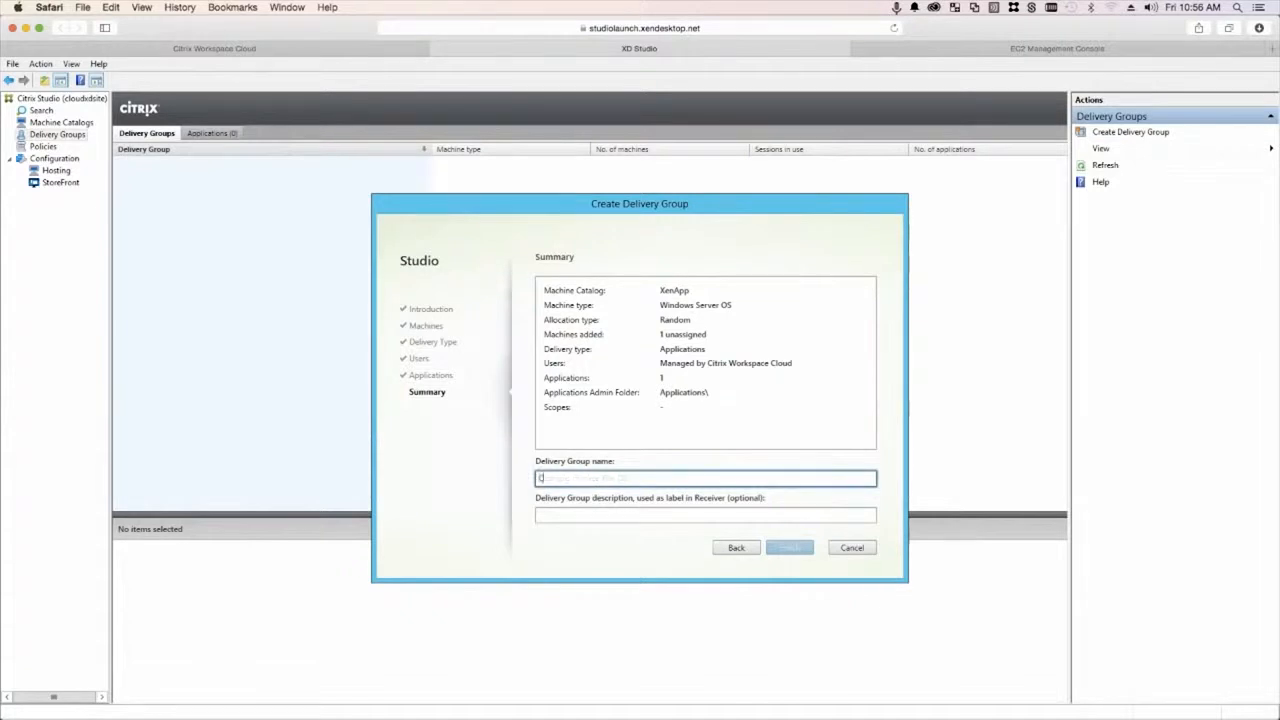
text(Chrome)
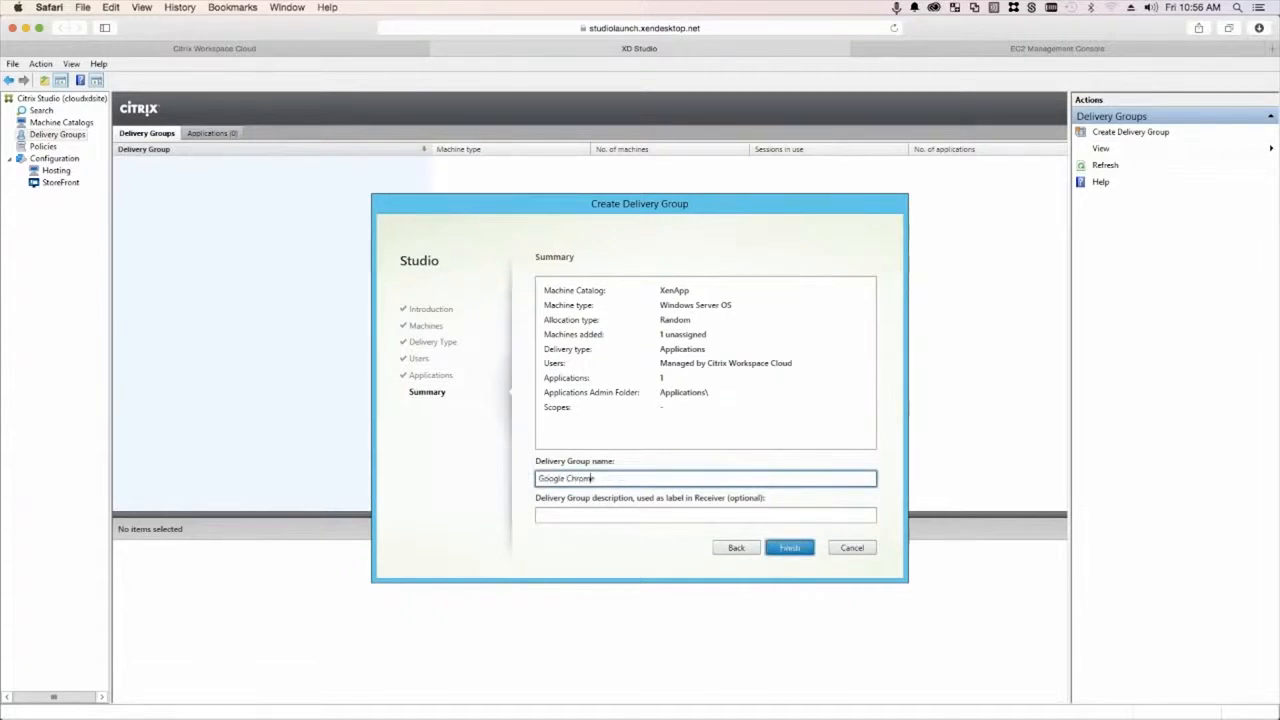
text(oogle Chrome)
click(788, 549)
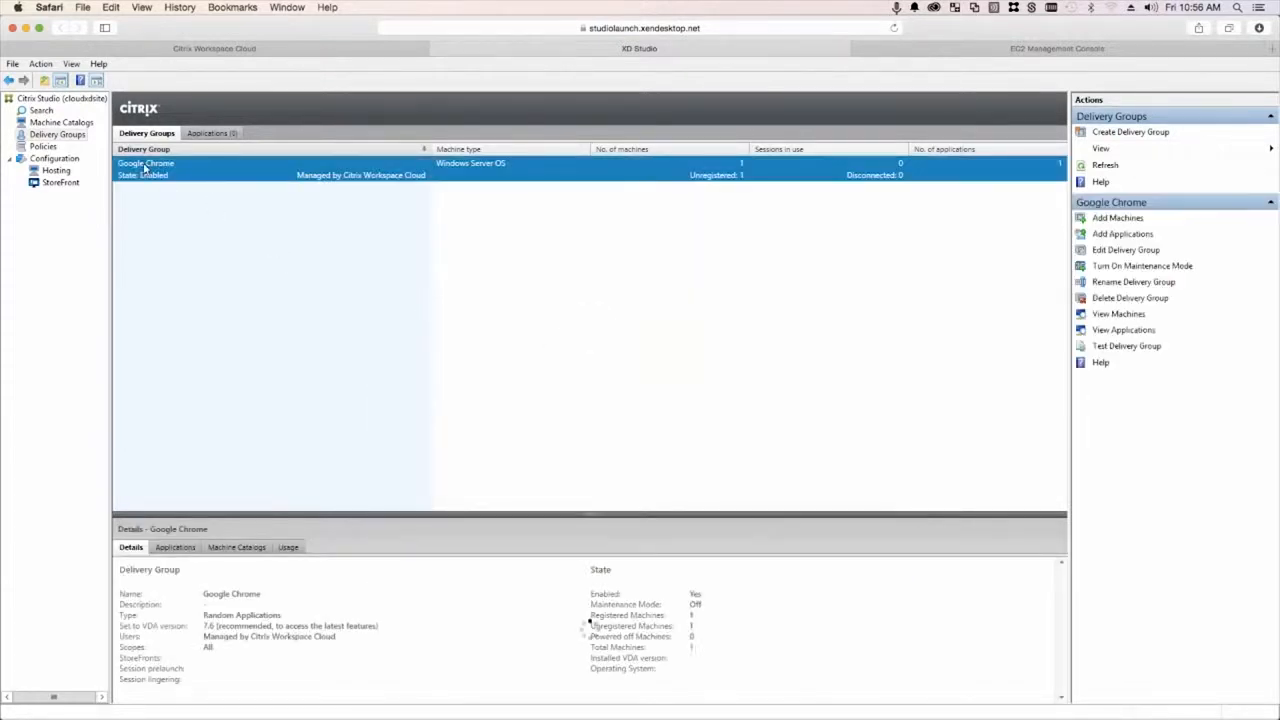
- Reload the Workspace Cloud applications list until Google Chrome appears, view its details, then go home
click(279, 53)
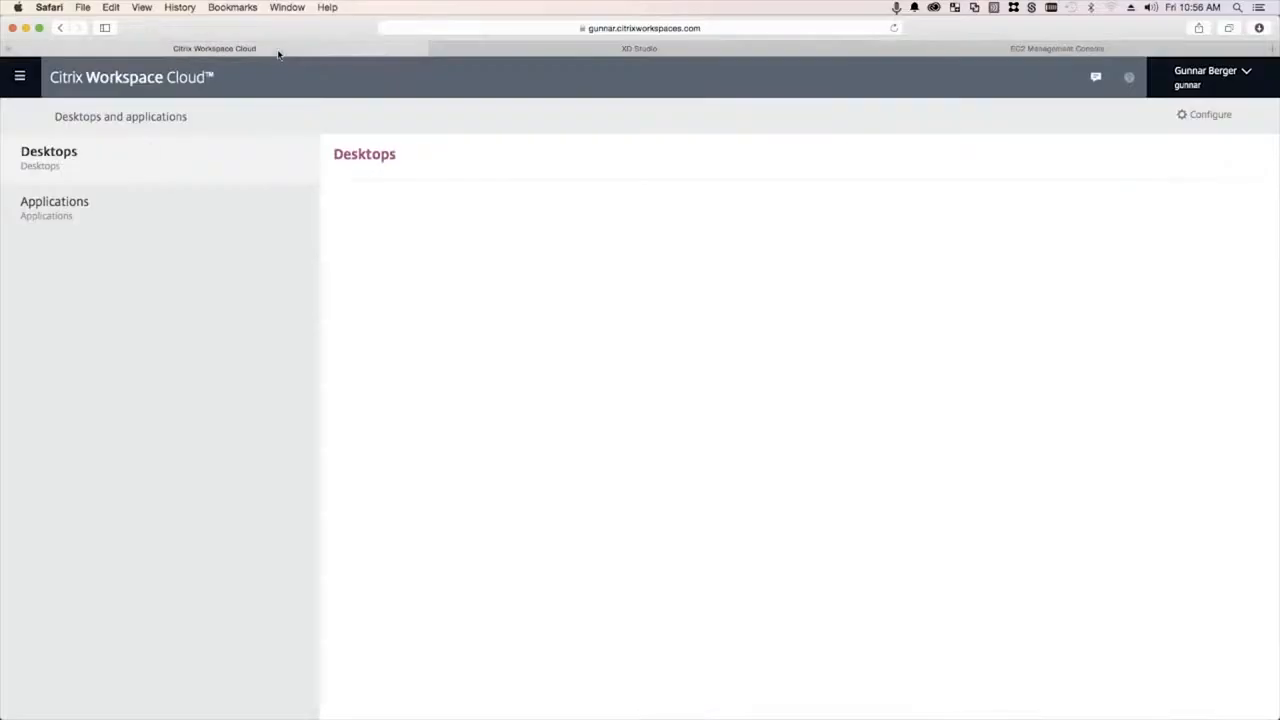
click(108, 212)
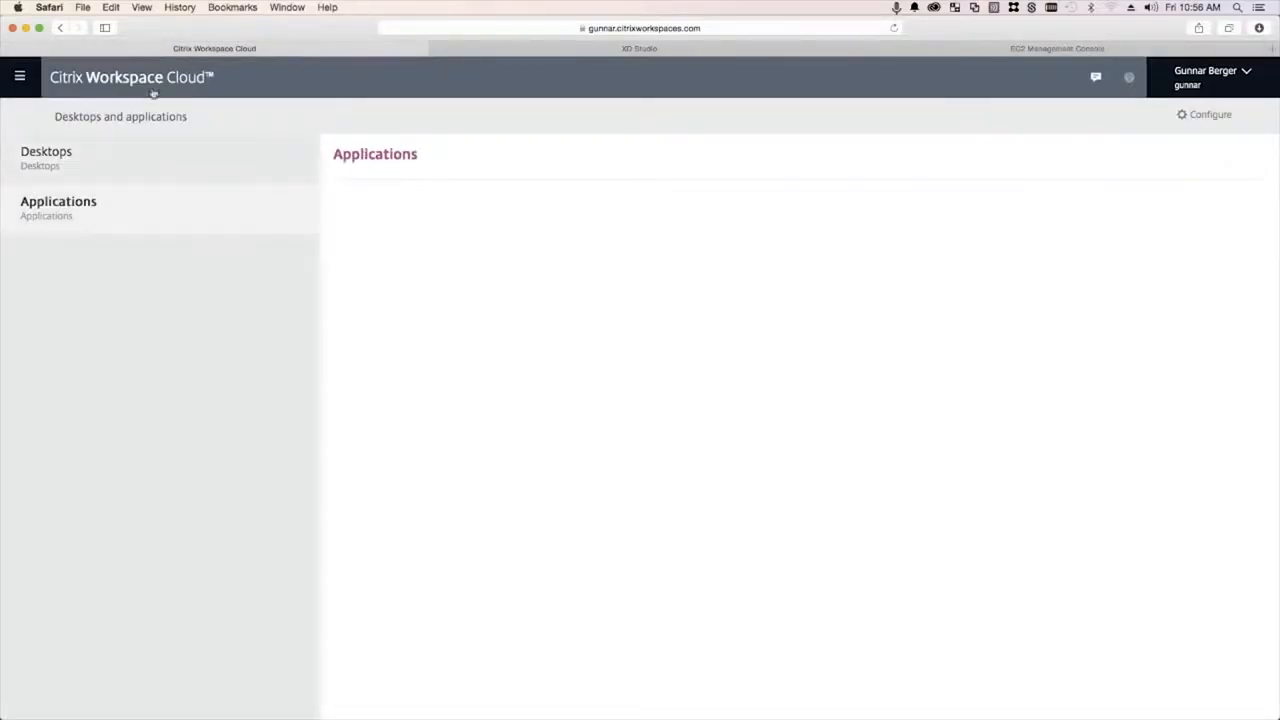
click(134, 160)
click(137, 220)
right_click(436, 304)
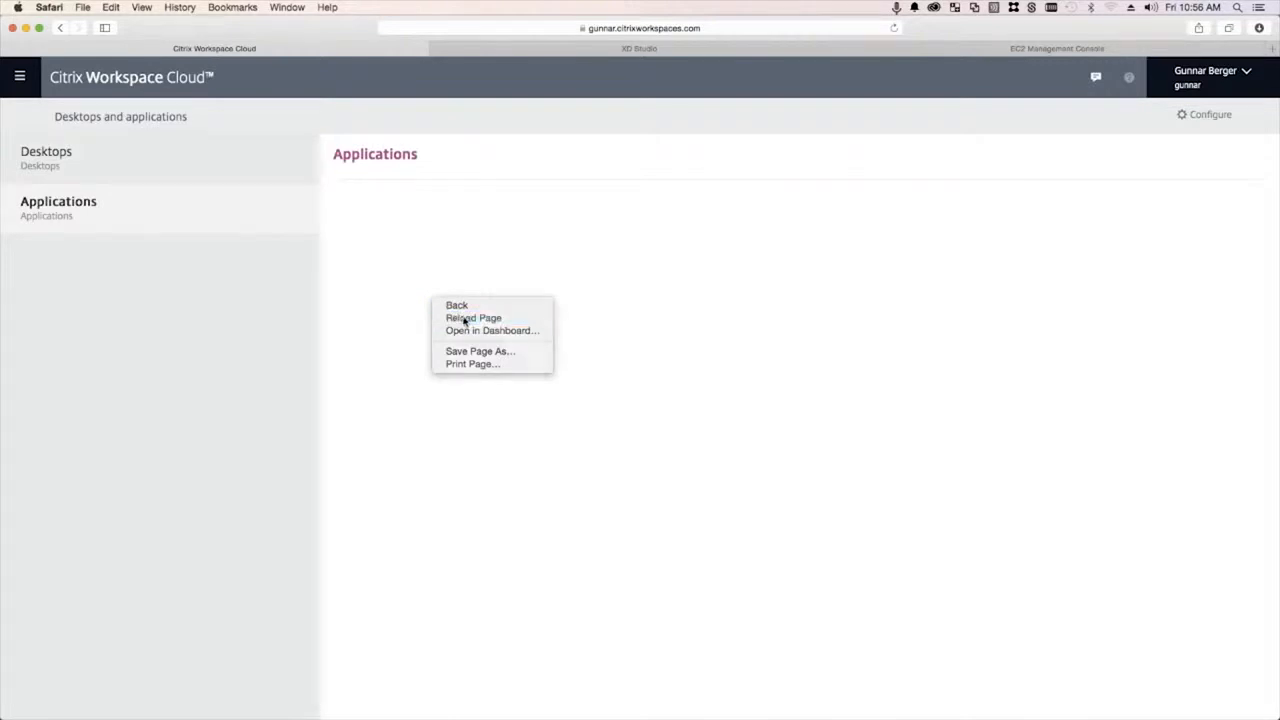
click(465, 319)
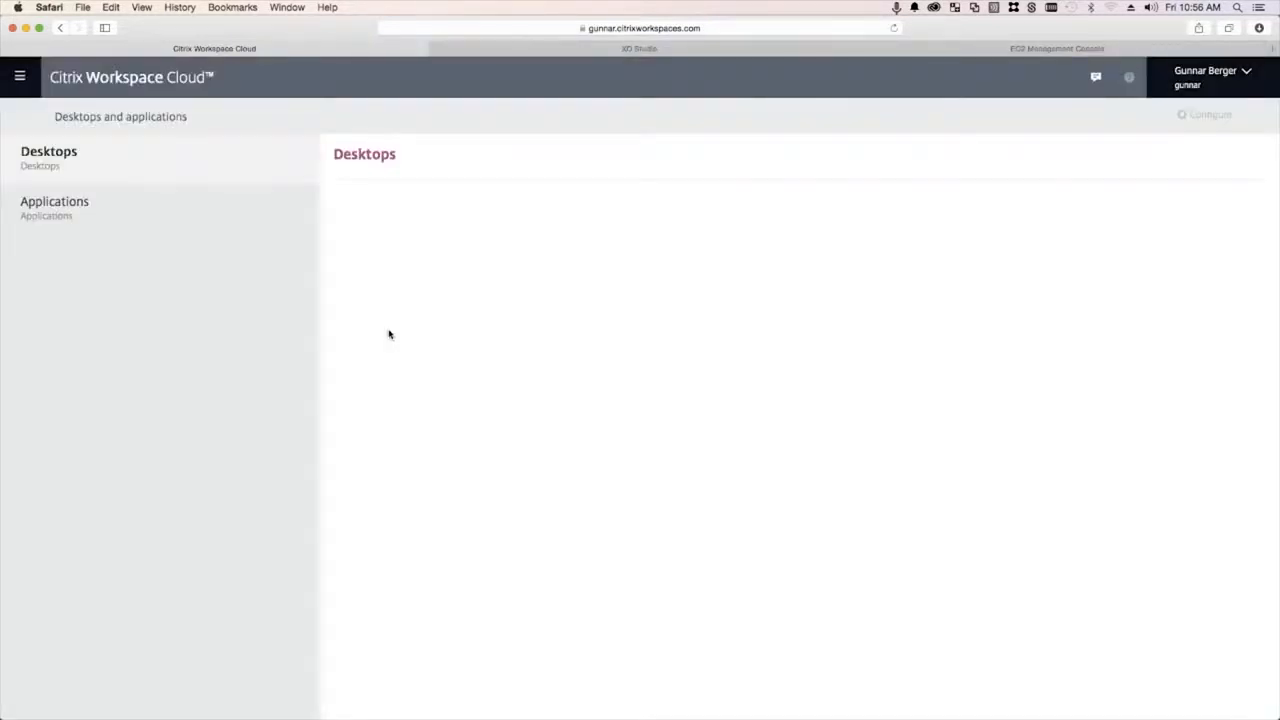
click(149, 199)
click(118, 160)
click(127, 205)
click(1234, 228)
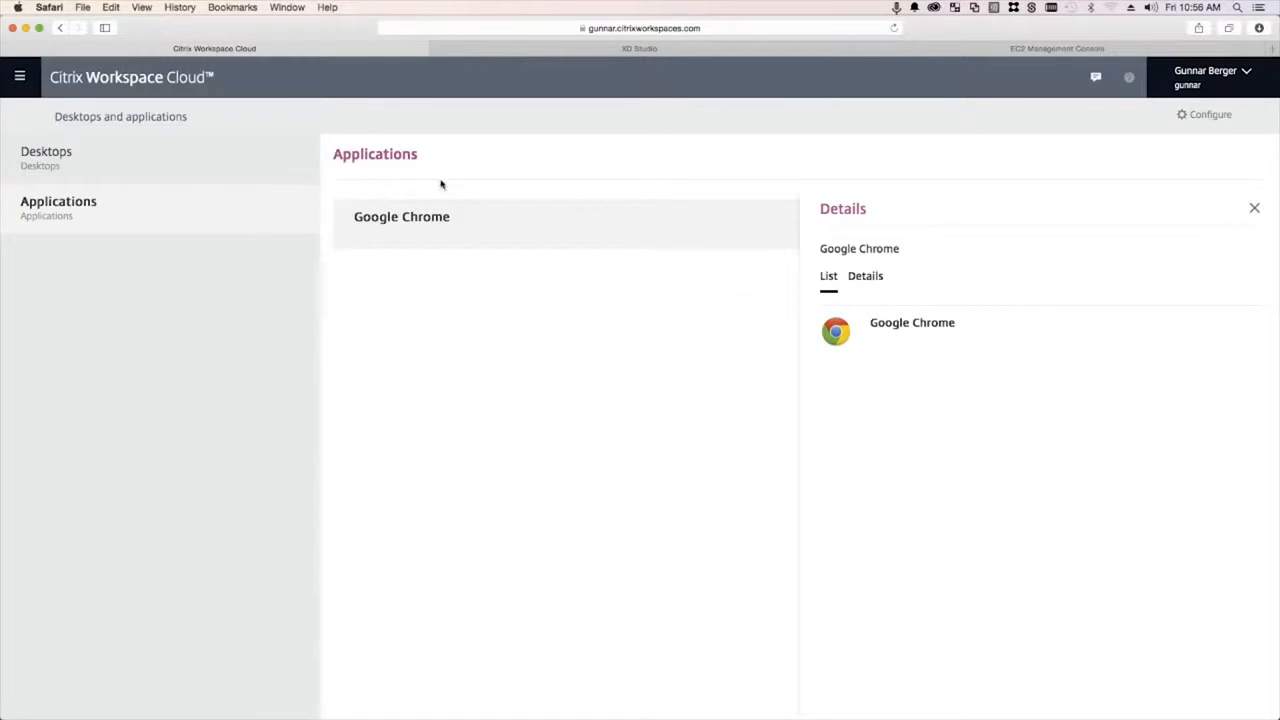
click(104, 83)
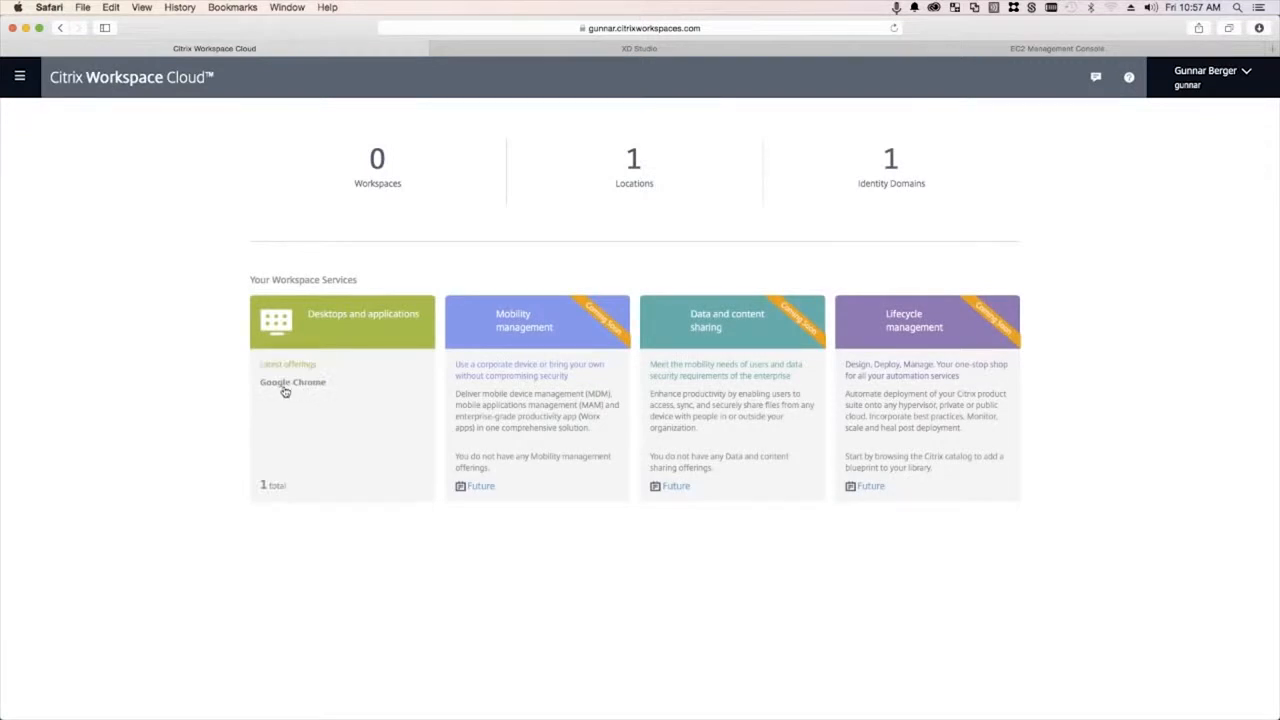
- Create the Video Demo workspace offering Google Chrome and return to the dashboard
click(384, 183)
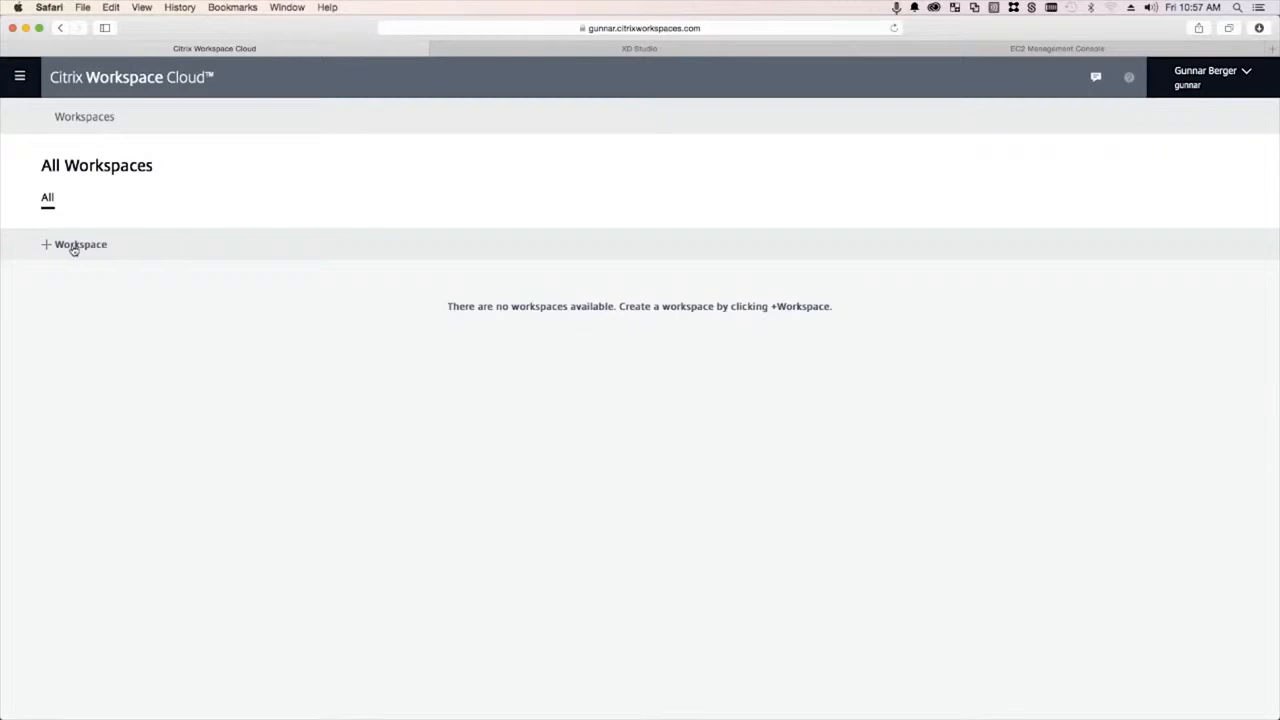
click(74, 246)
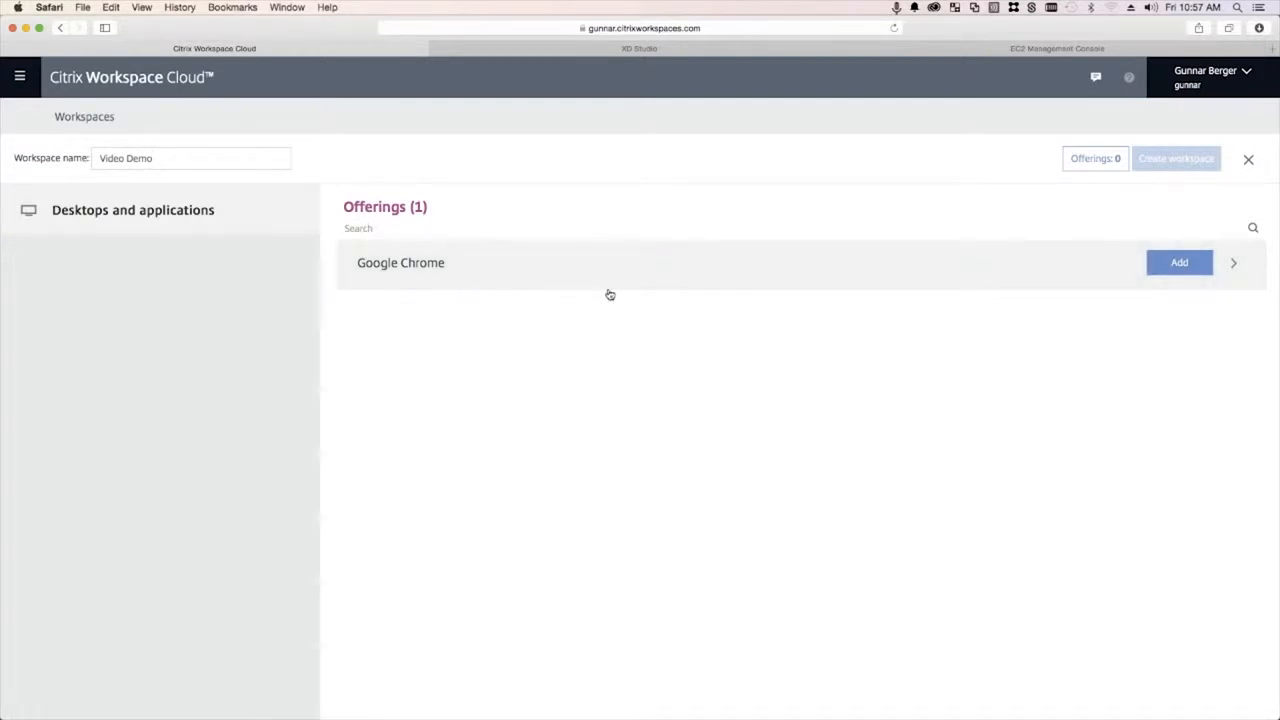
click(1178, 266)
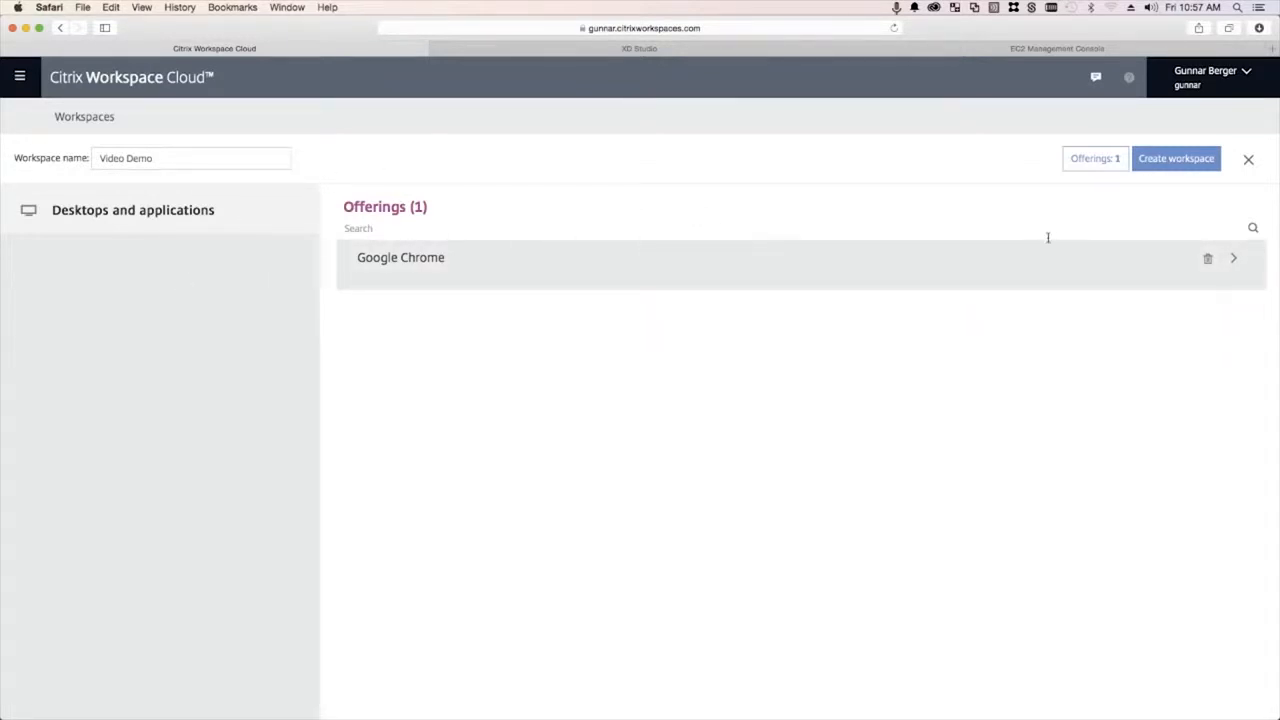
click(1172, 168)
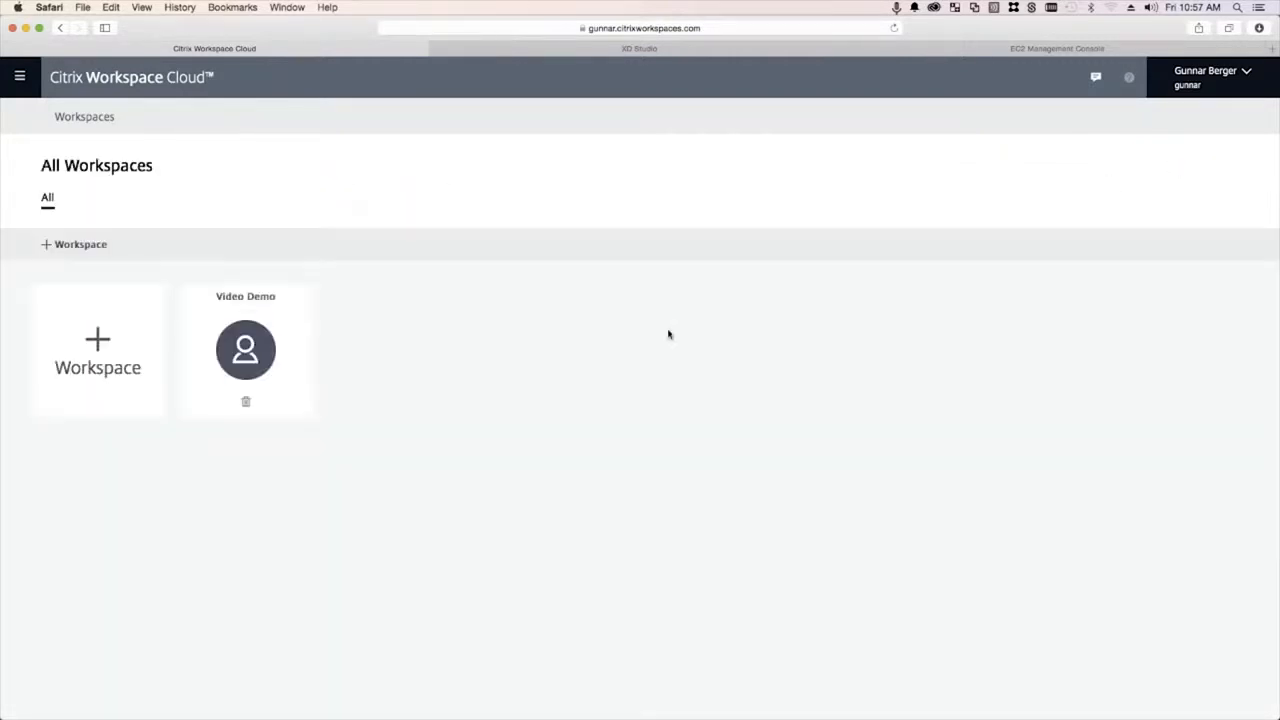
click(101, 80)
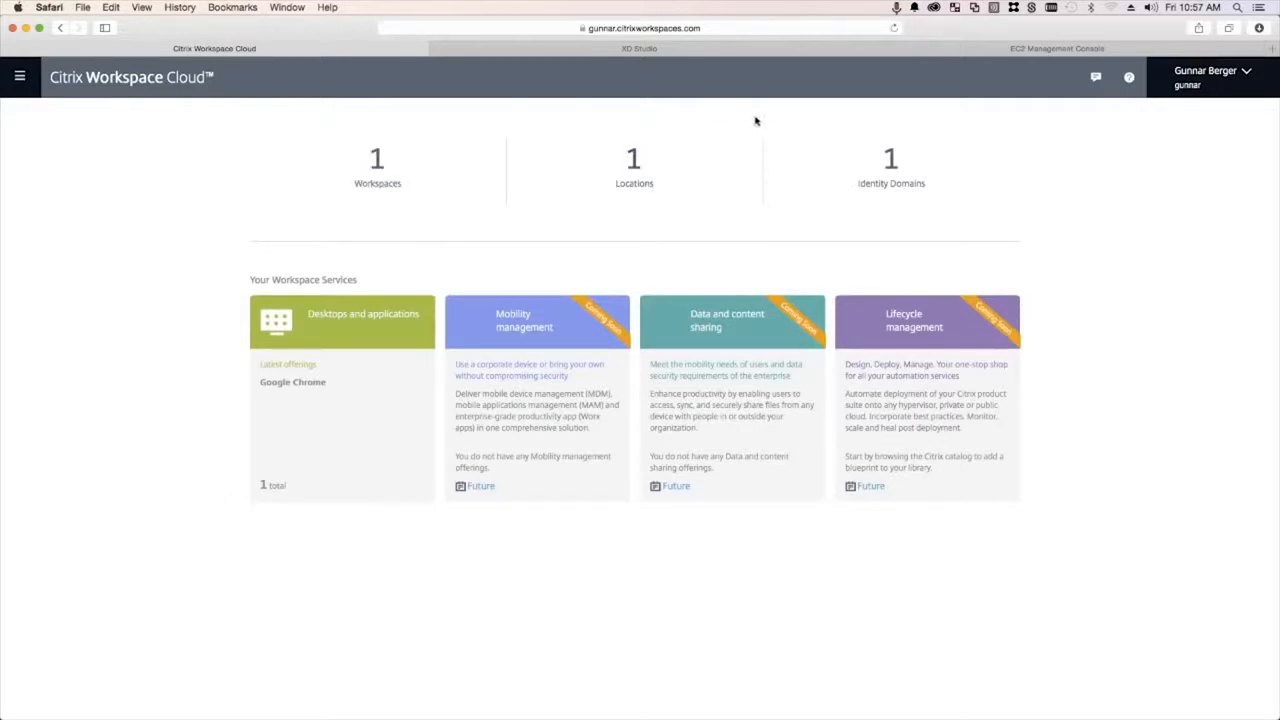
click(1270, 49)
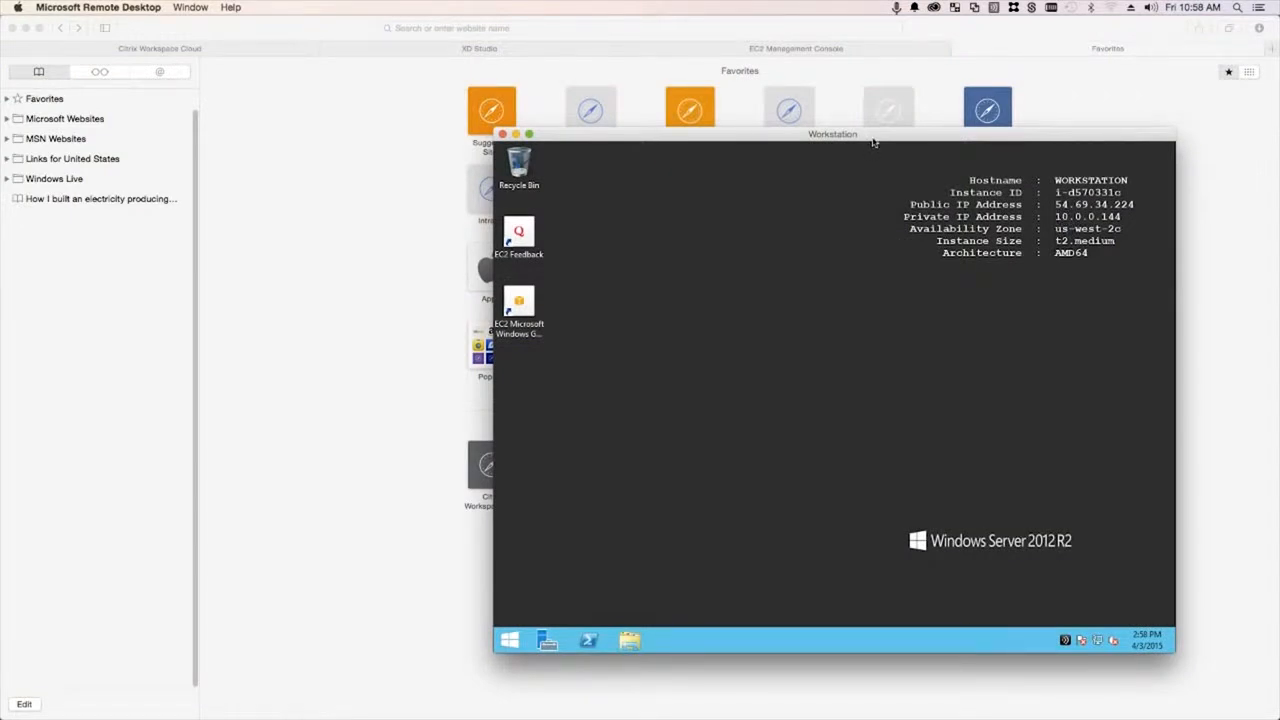
- Reposition the Workstation window and open Citrix Receiver from its tray icon
drag(872, 142, 816, 67)
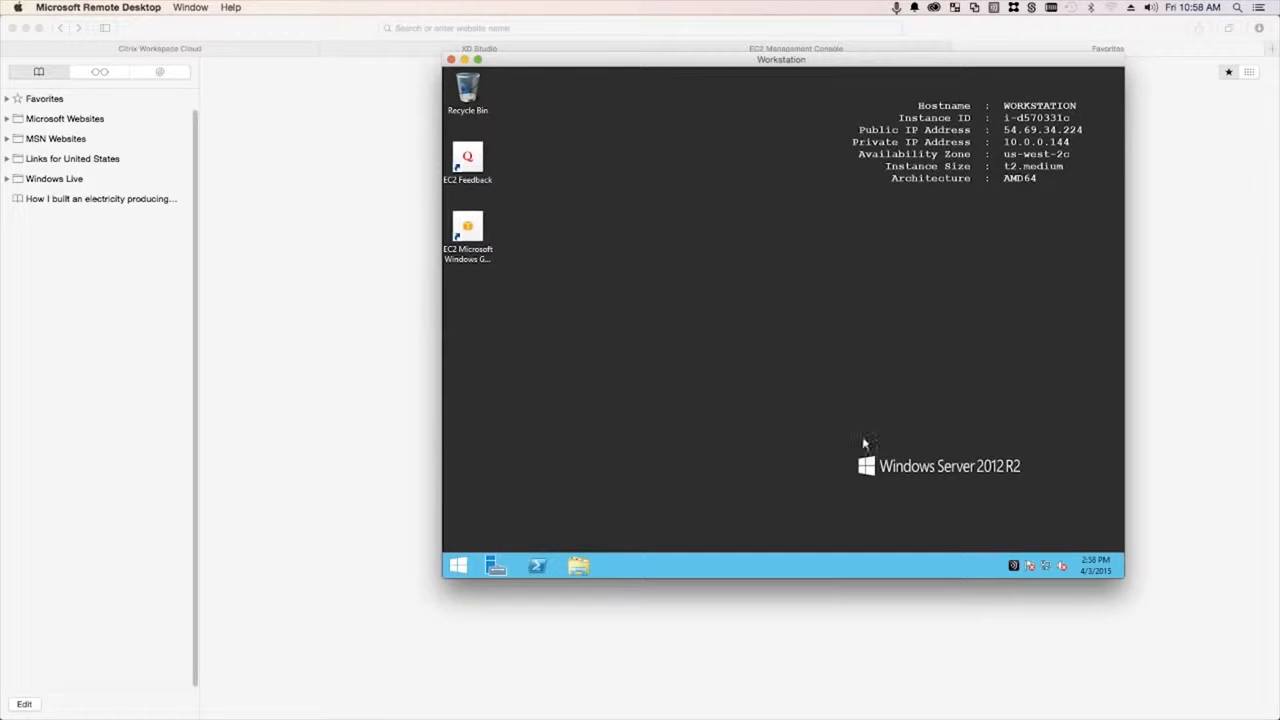
right_click(1013, 566)
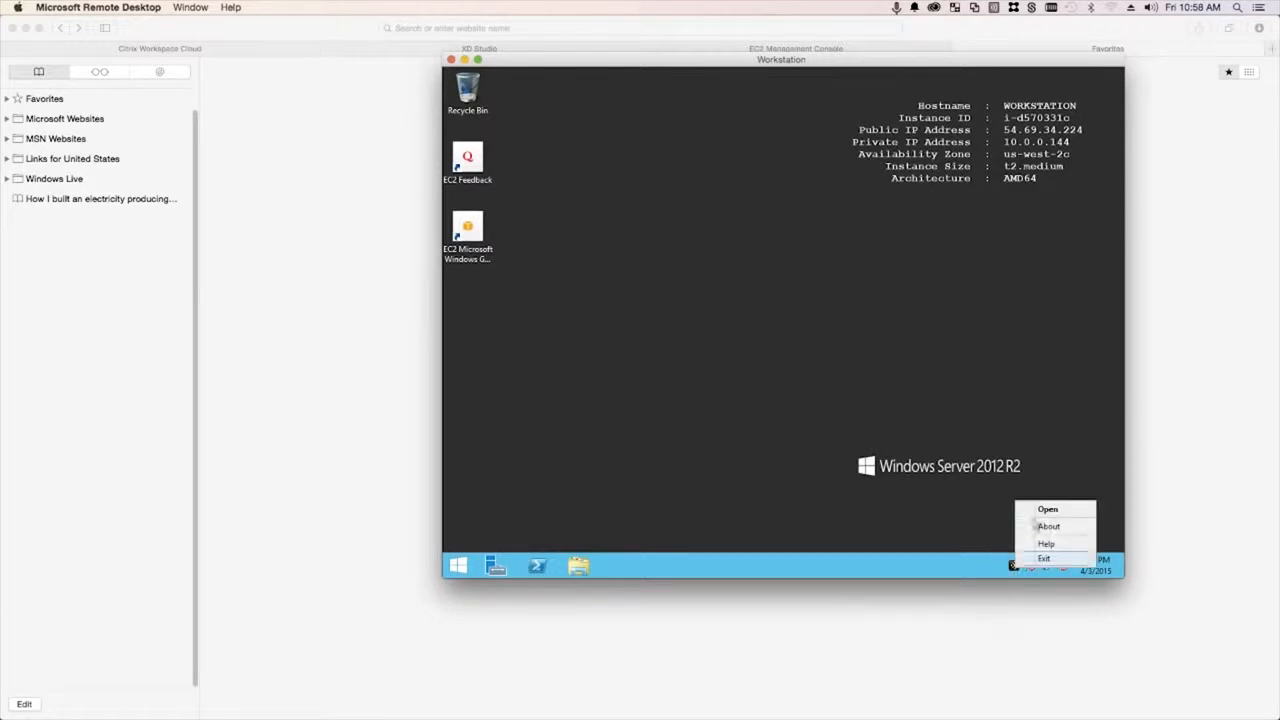
click(1046, 509)
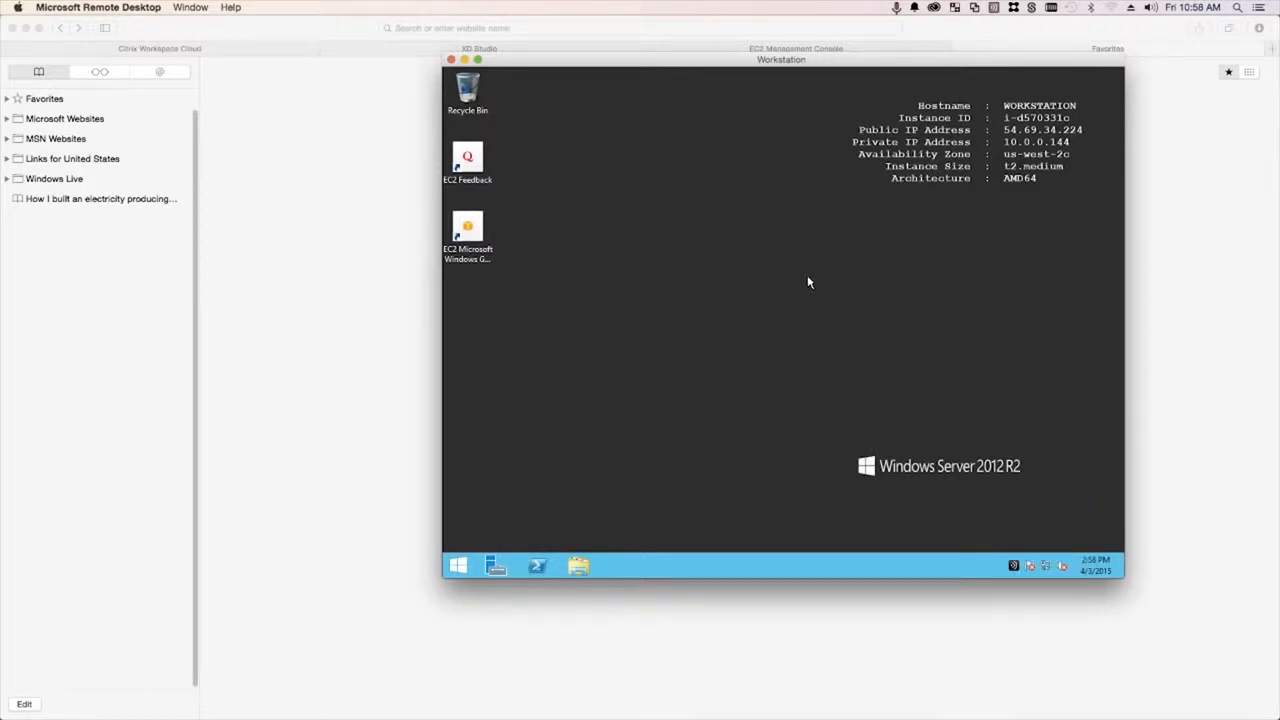
- Check the installed programs list in the Control Panel, then close it
right_click(458, 566)
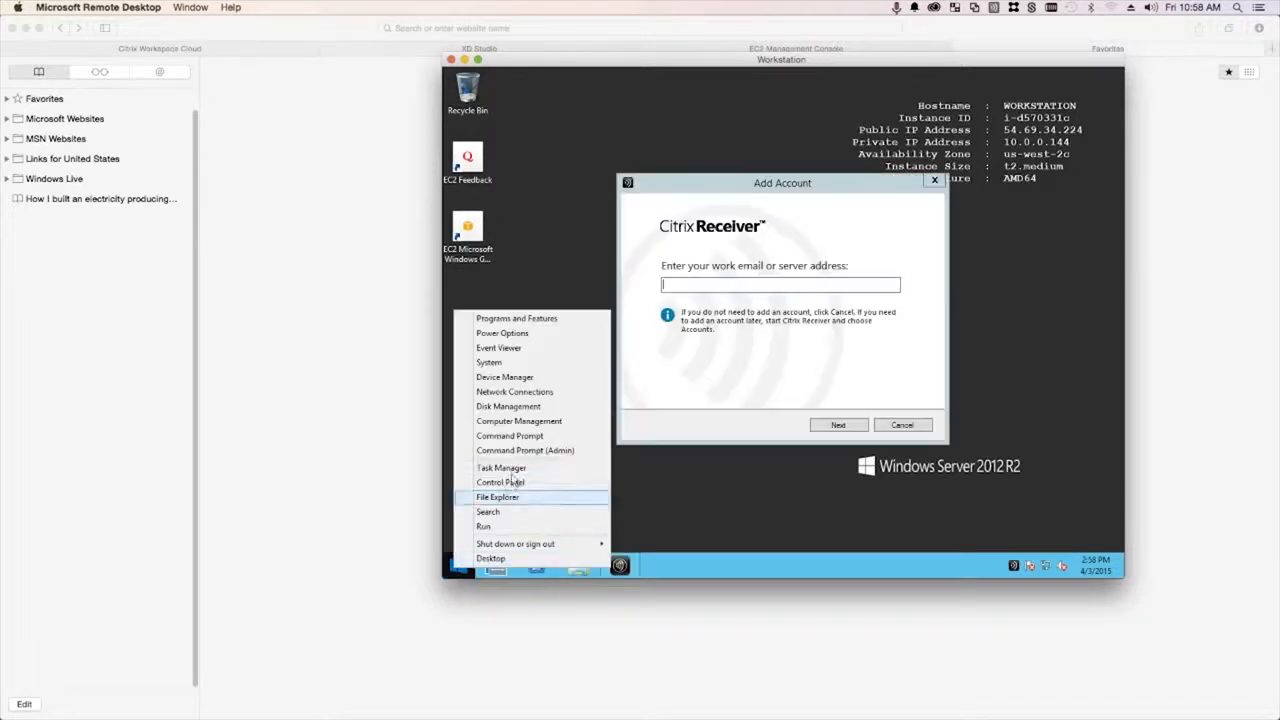
right_click(458, 567)
click(540, 478)
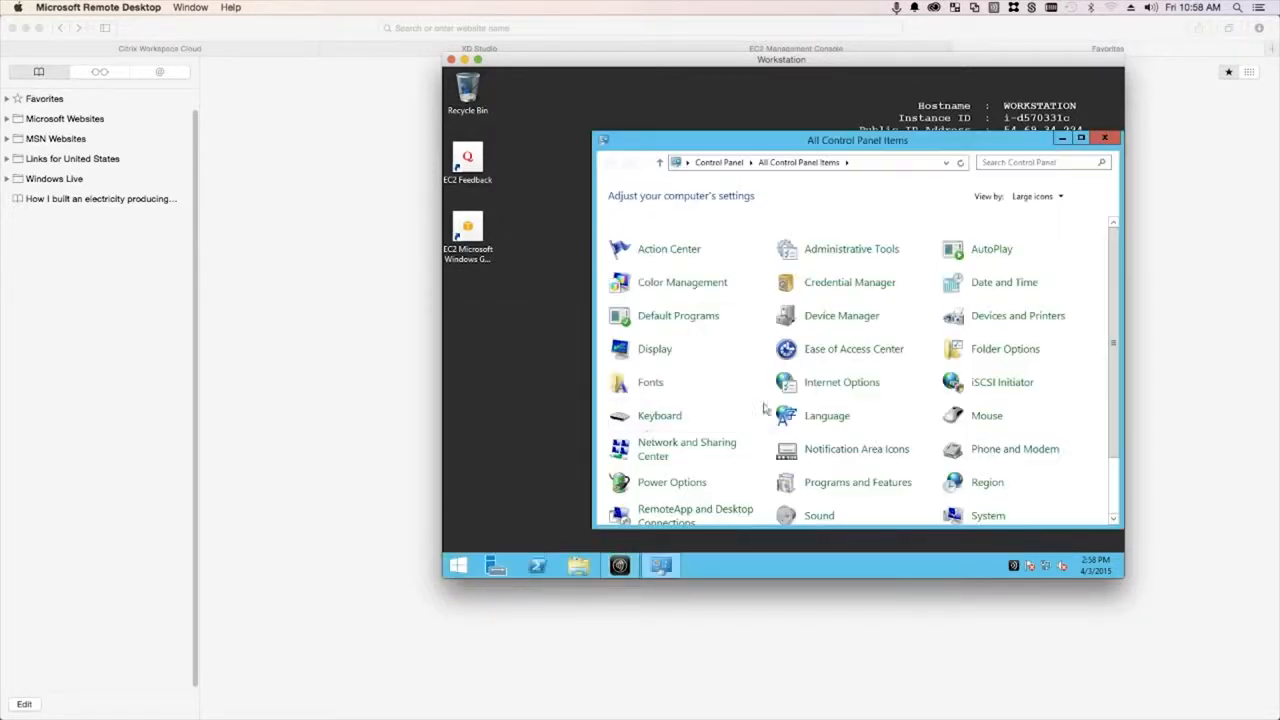
click(866, 483)
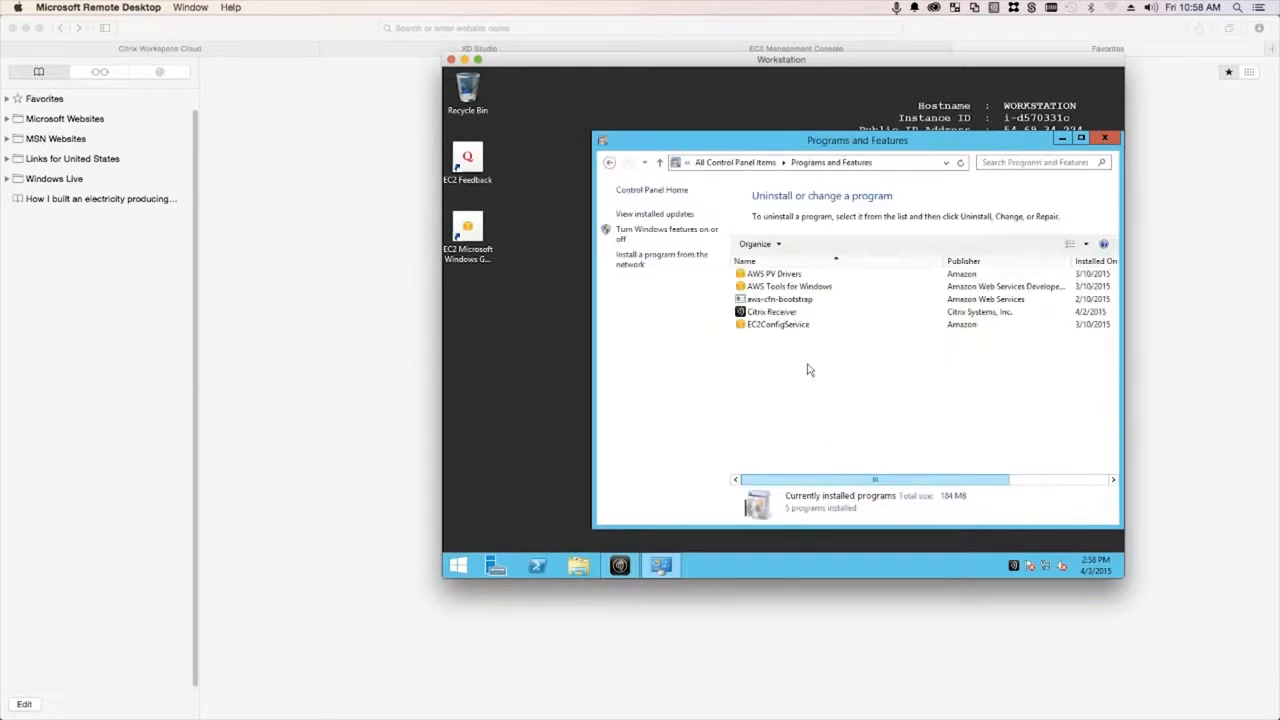
click(1062, 138)
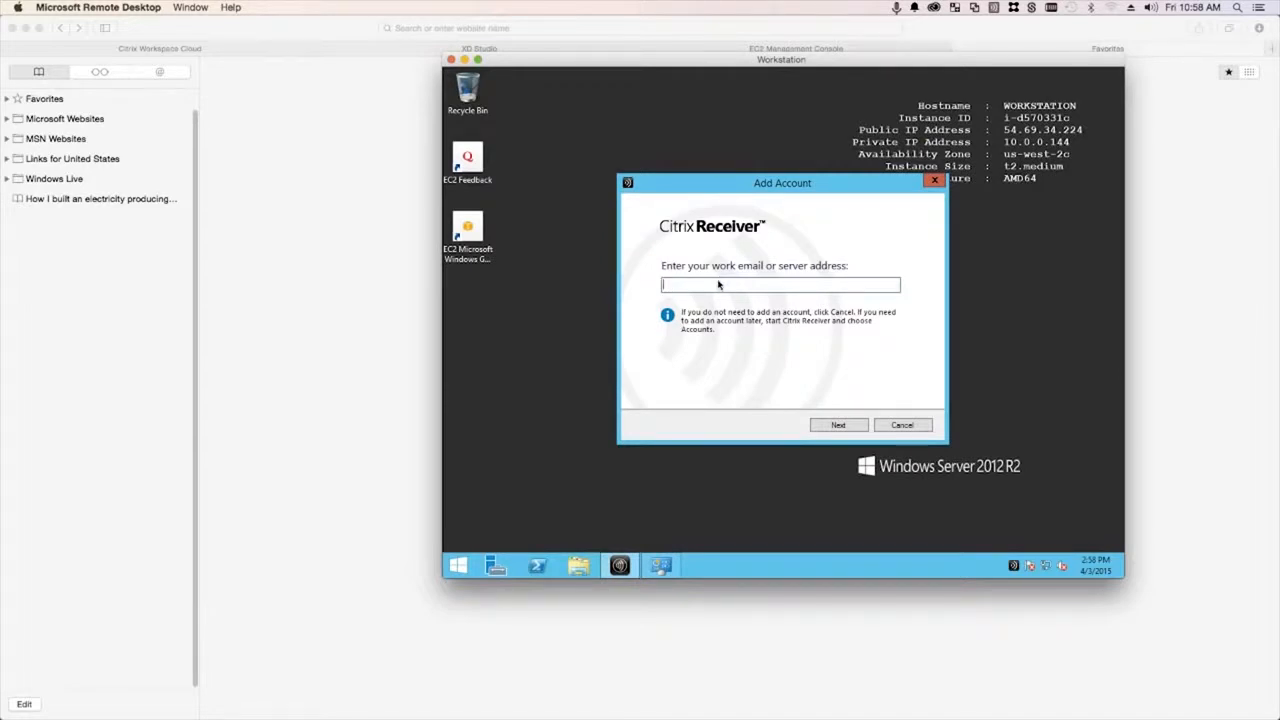
- Enter the store address gunnar.xendesktop.net in Receiver's Add Account dialog
text(gun)
text(nar.xendesktop.net)
click(840, 426)
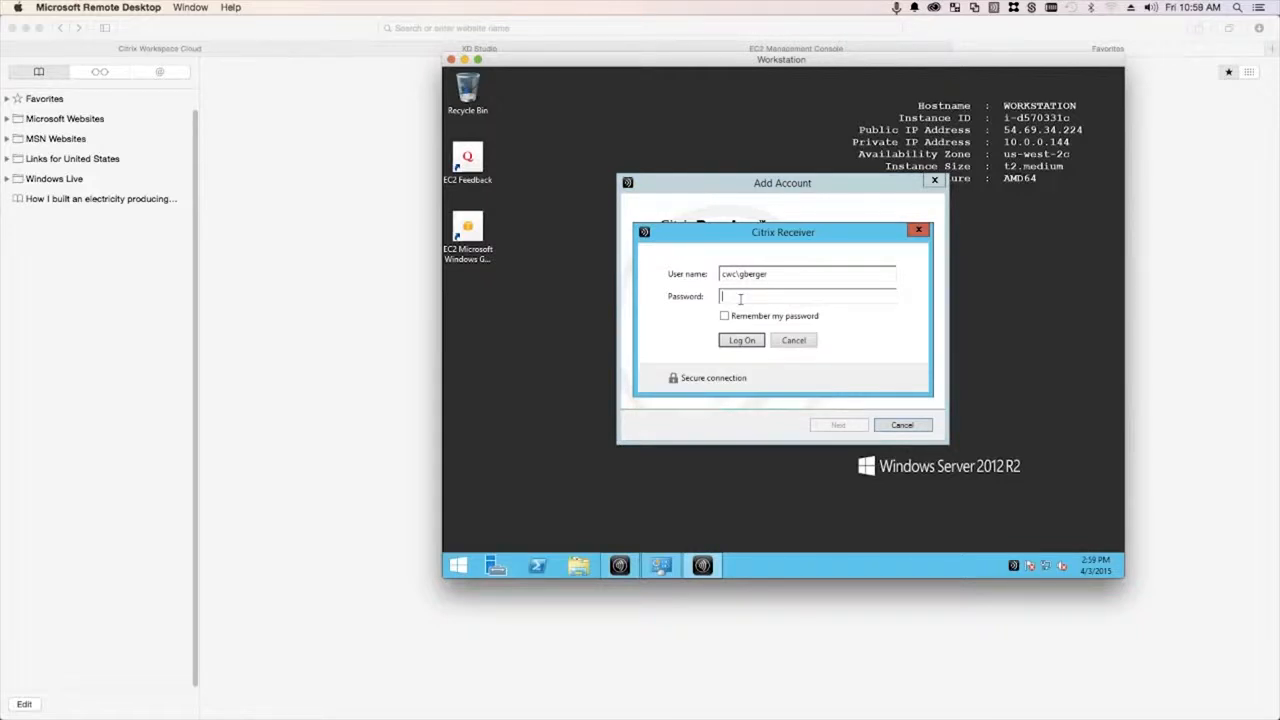
- Enter the password, glance at System information, then log on with Remember my password ticked
text(••)
right_click(458, 566)
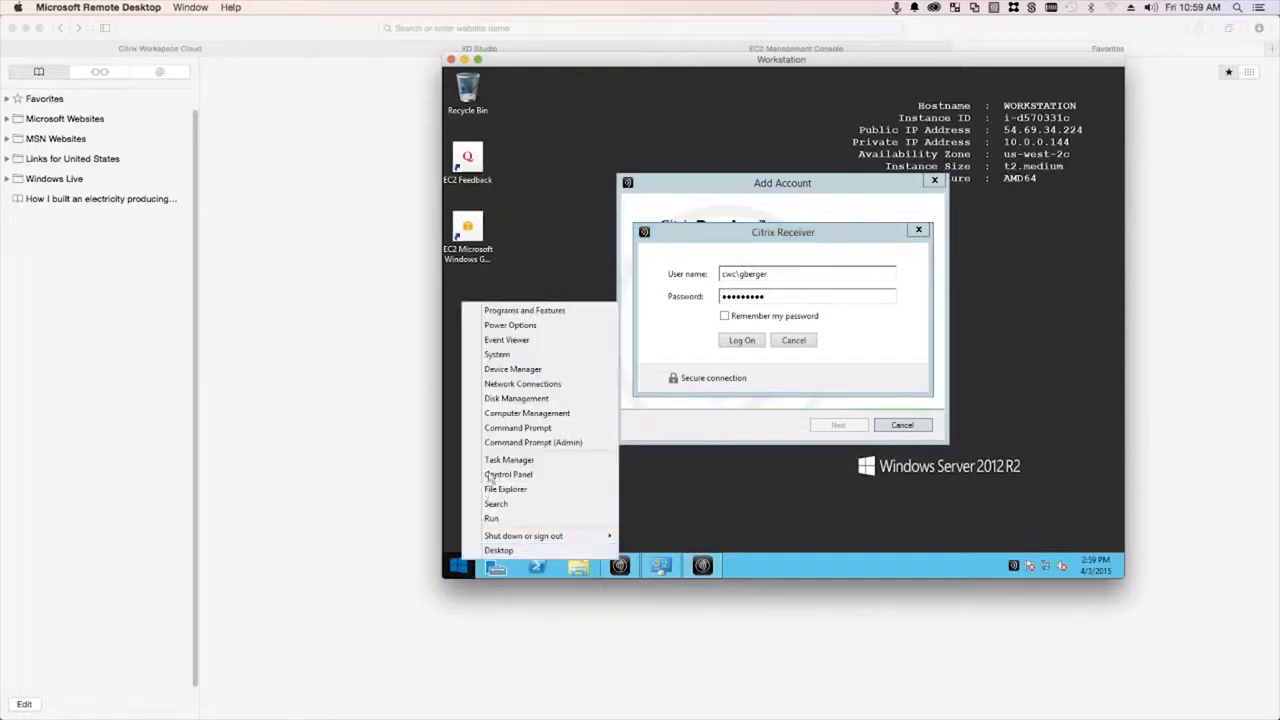
click(528, 356)
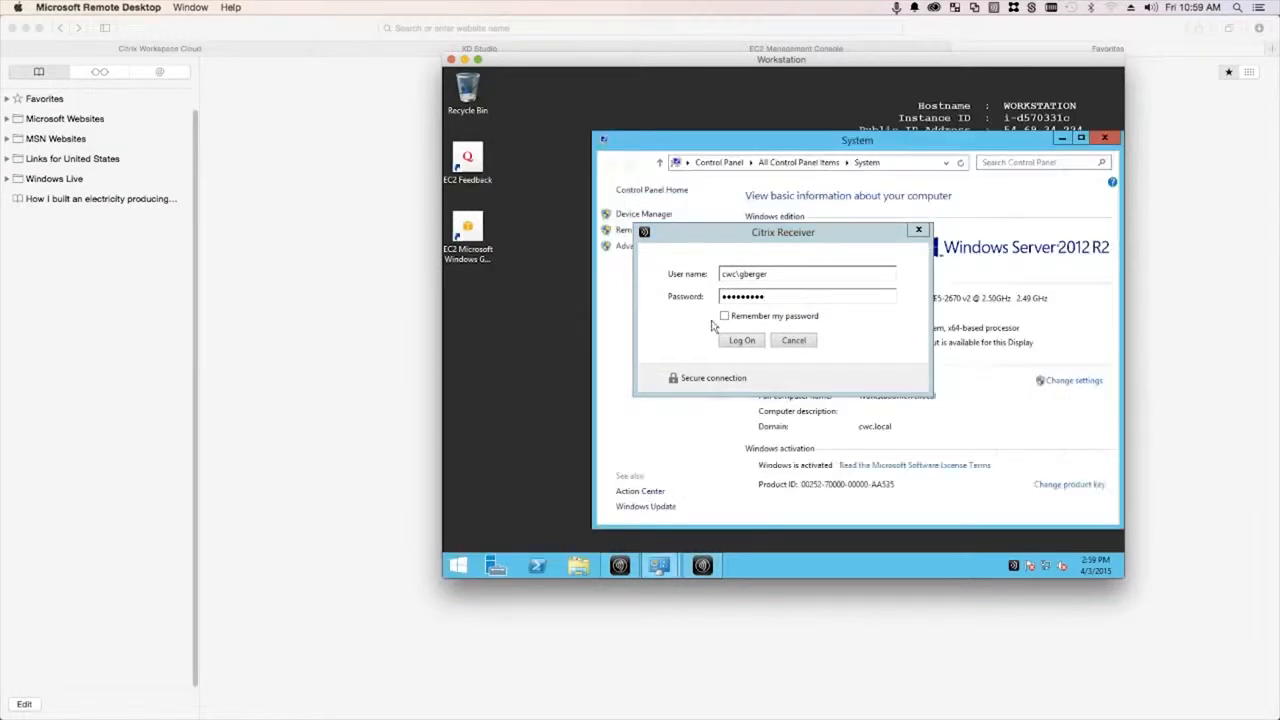
drag(794, 146, 786, 144)
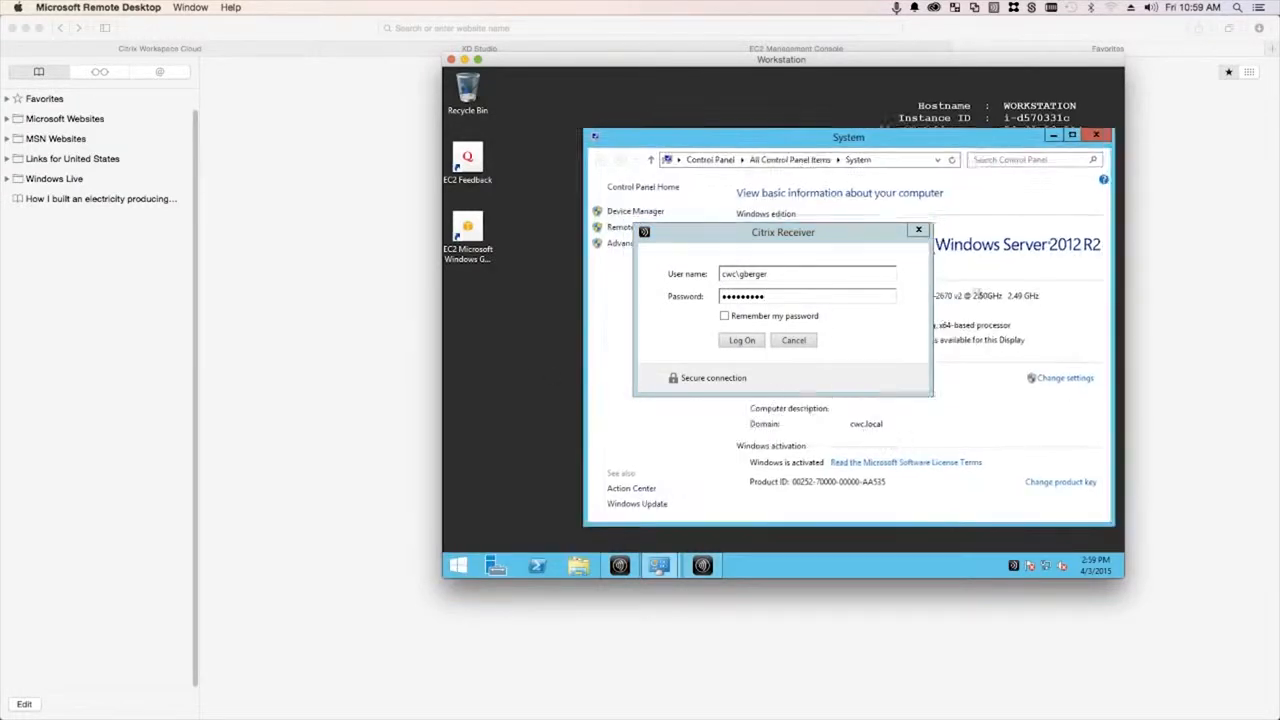
click(1097, 135)
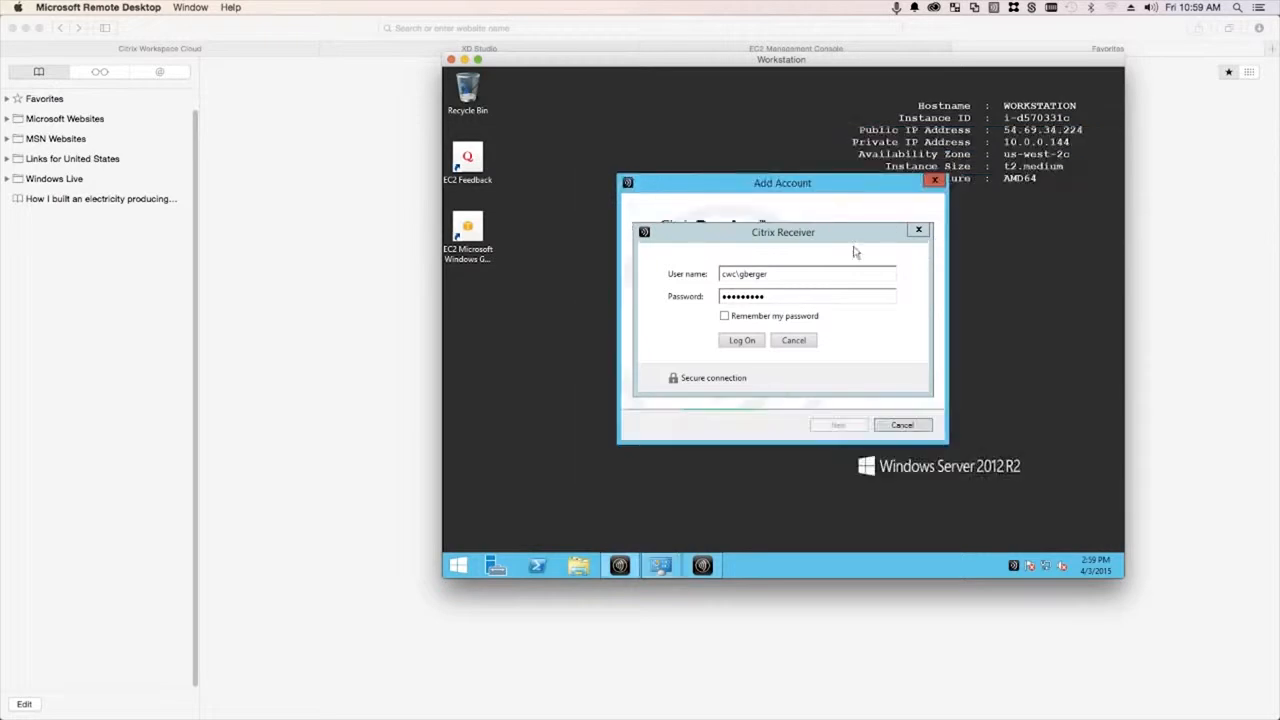
click(724, 316)
click(743, 341)
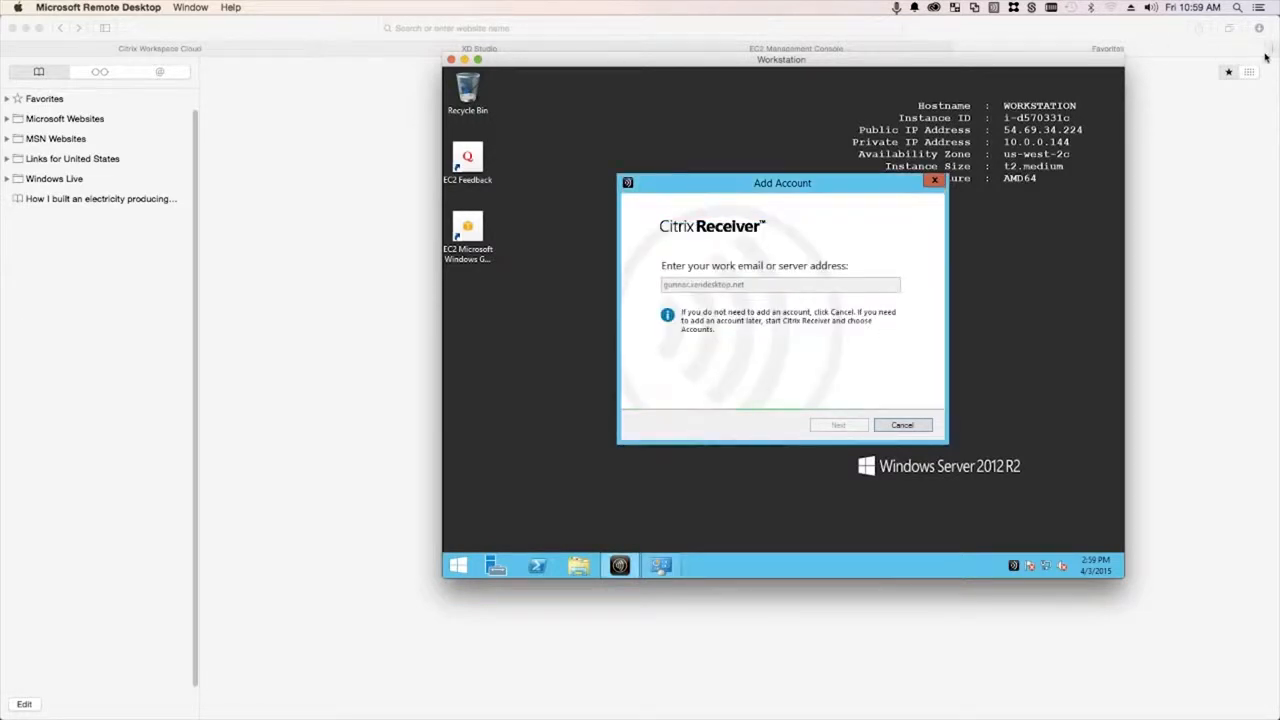
click(640, 28)
- Load the Citrix store web page at gunnar.xendesktop.net/Citrix in the browser
text(gunn)
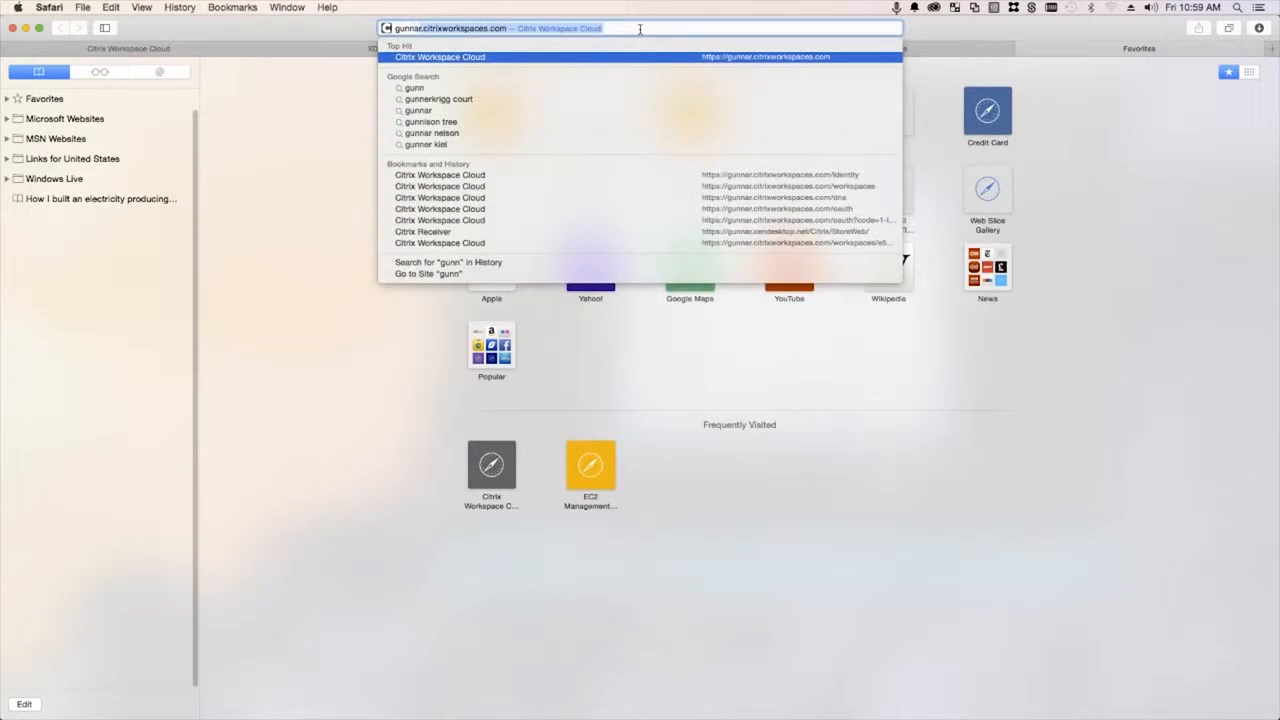
text(ar.xen)
key(Right)
text(/)
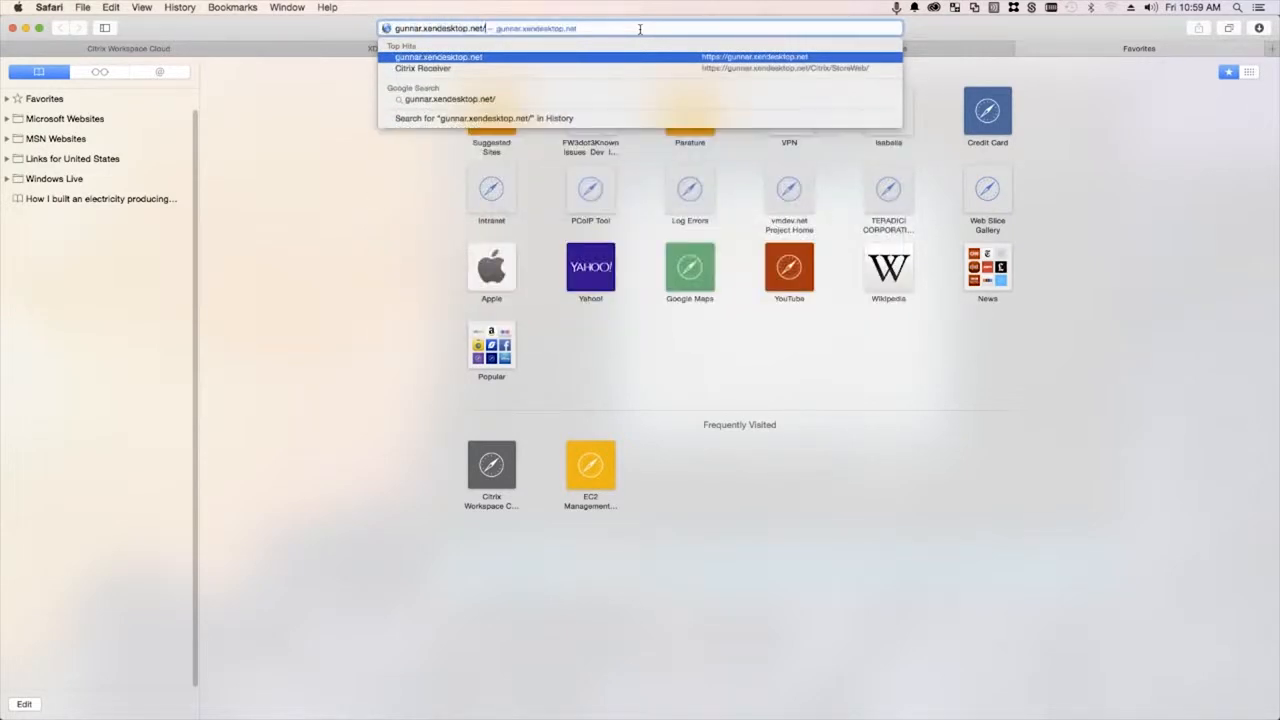
text(Citrix/StoreWeb/)
key(Return)
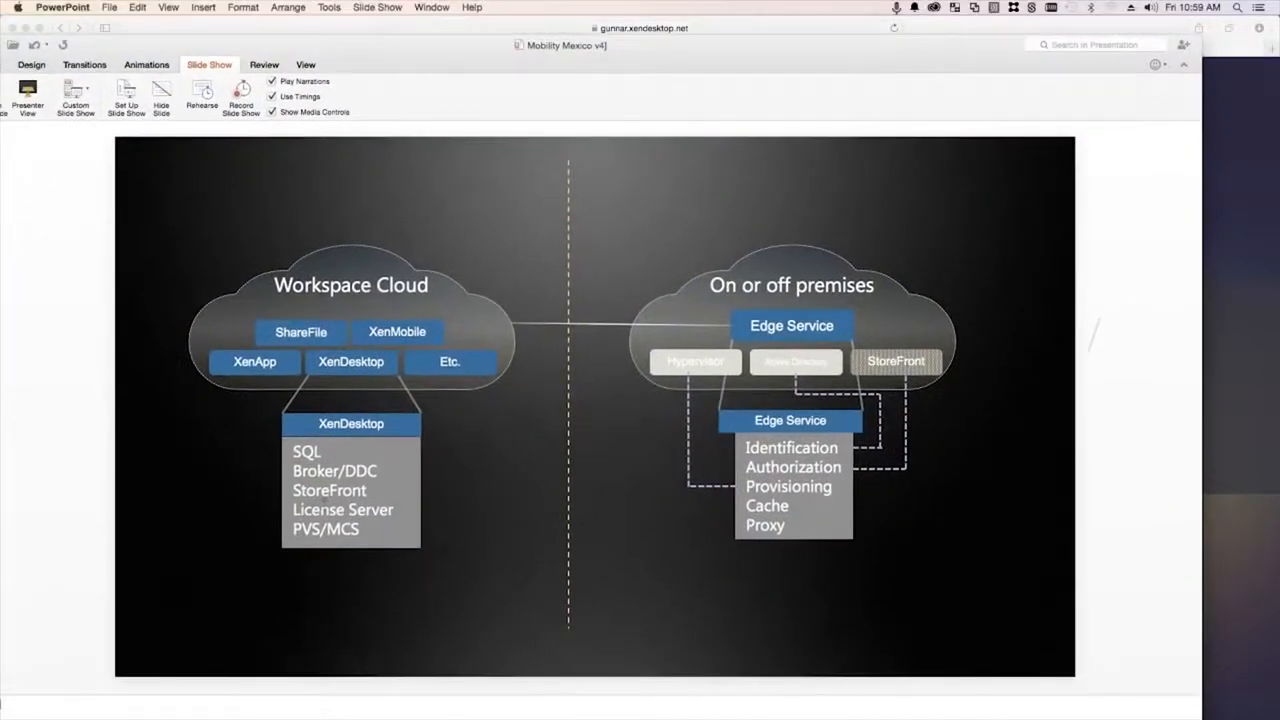
double_click(326, 489)
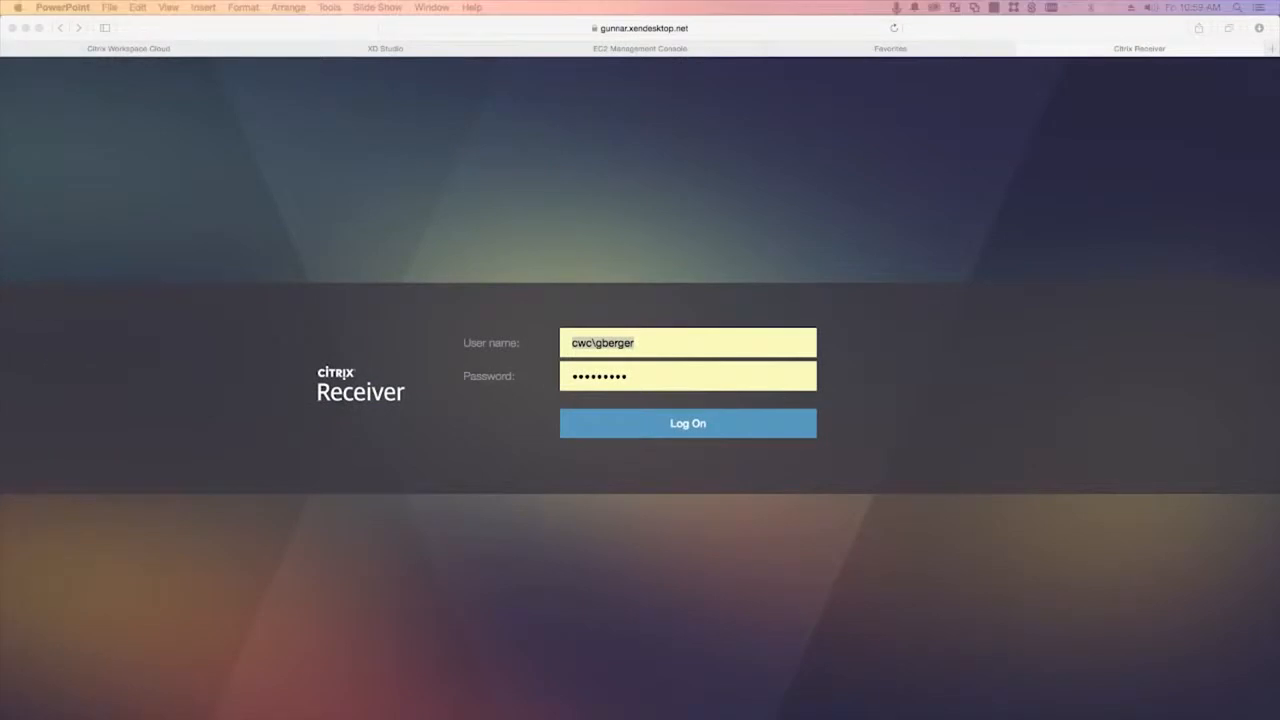
- Sign in to the Receiver store and view the empty Apps list
click(645, 348)
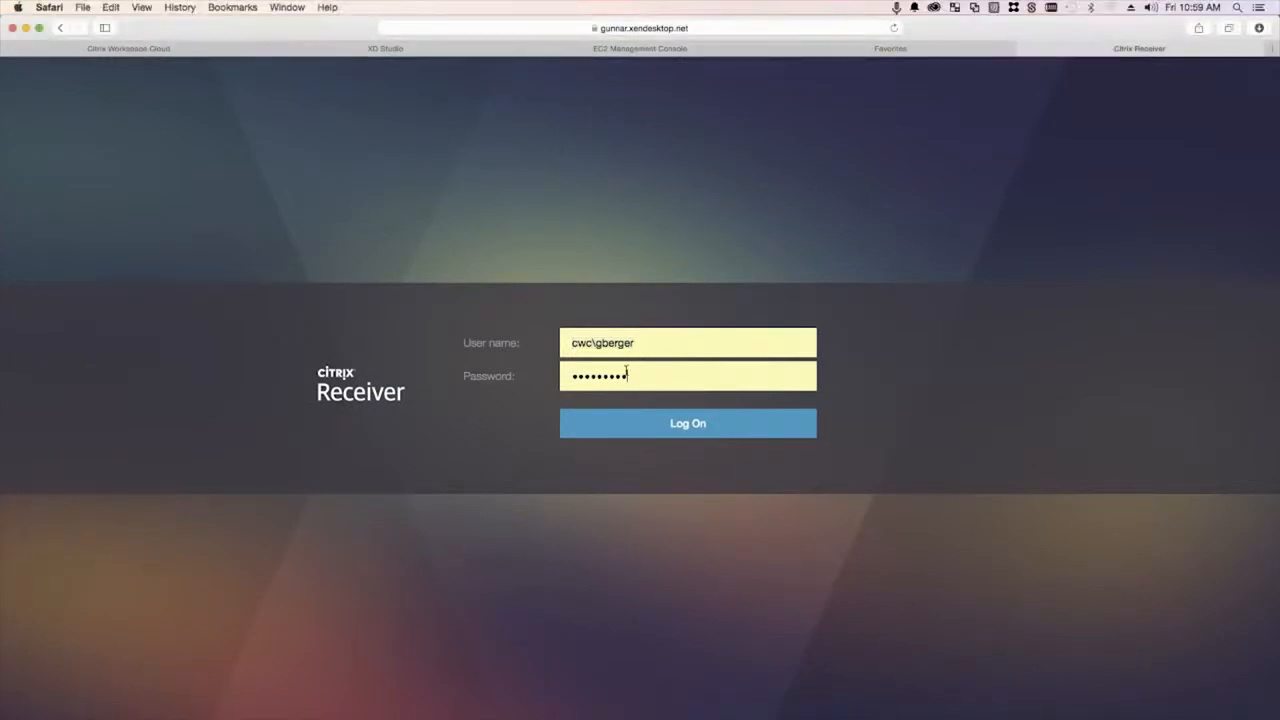
click(651, 424)
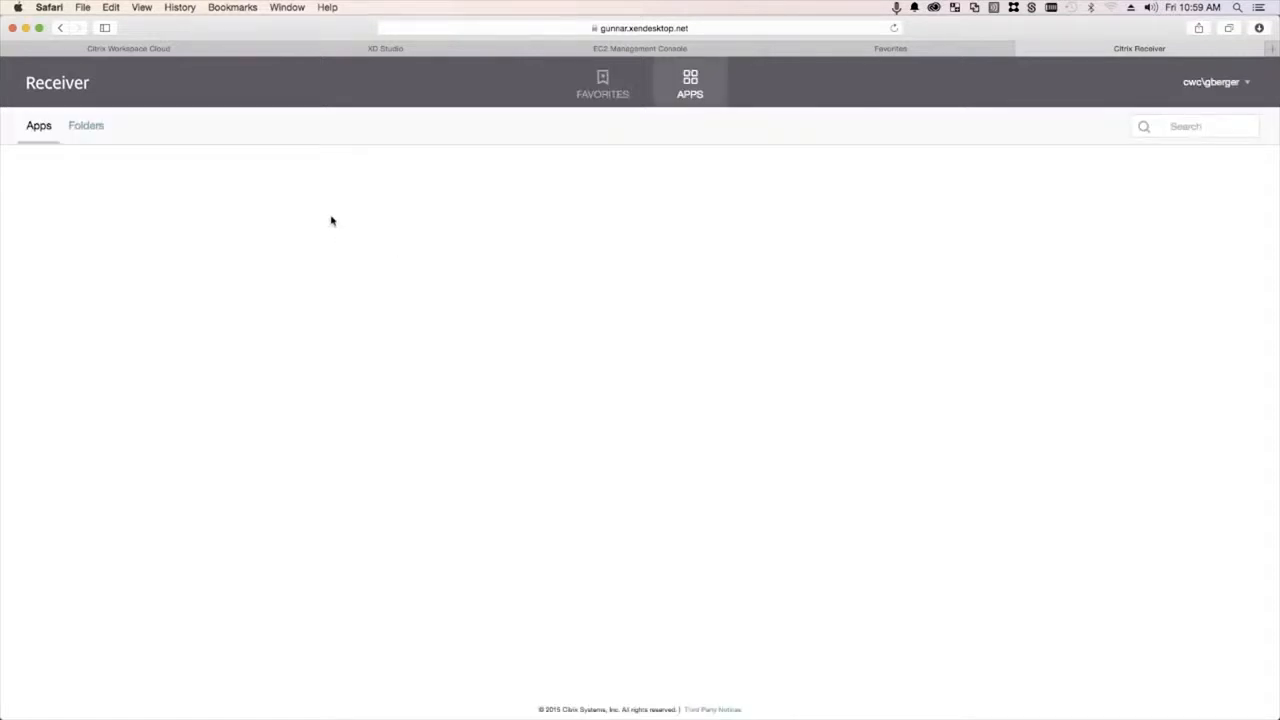
click(88, 127)
click(42, 130)
- Add a Domain Users subscription to the Video Demo workspace and publish it
click(166, 52)
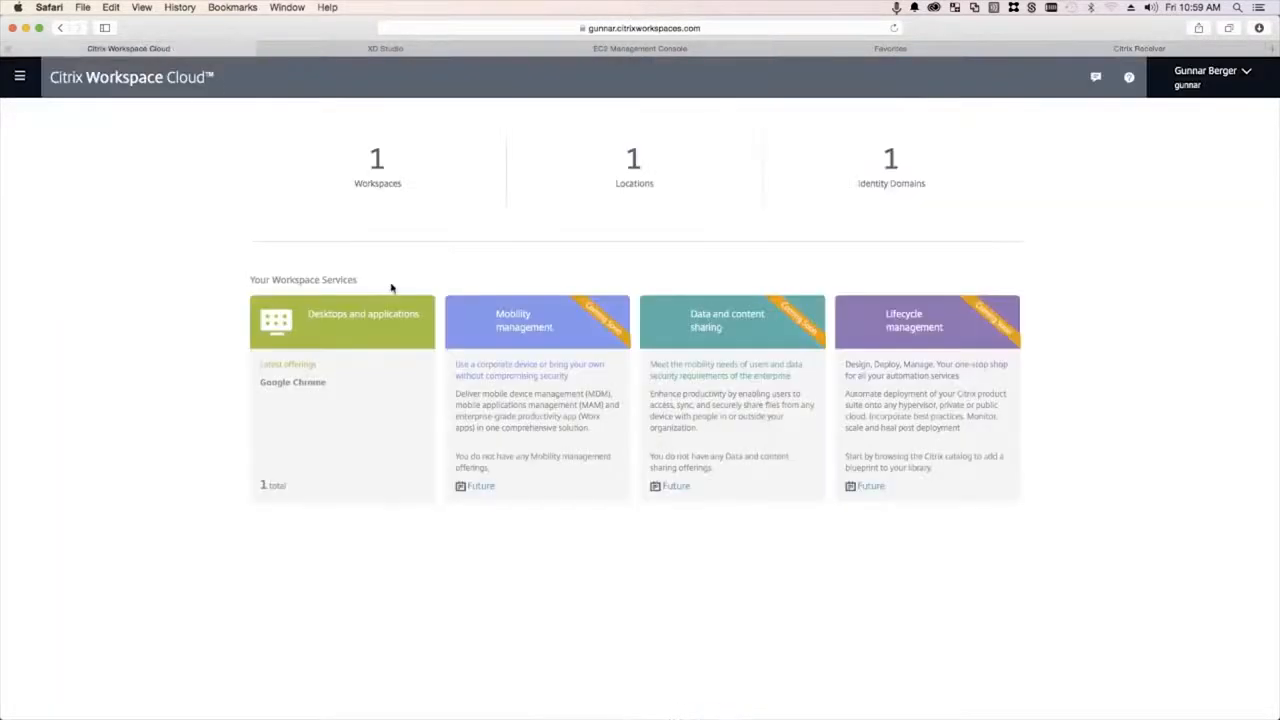
click(379, 185)
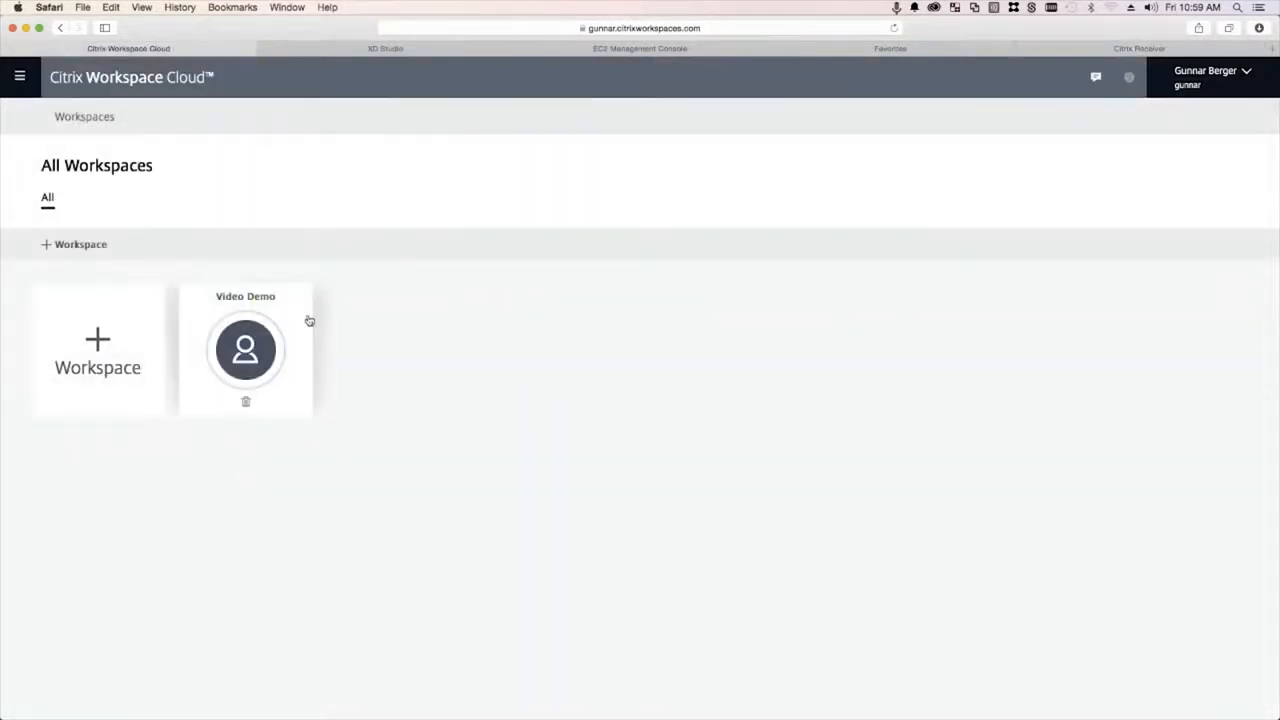
click(265, 331)
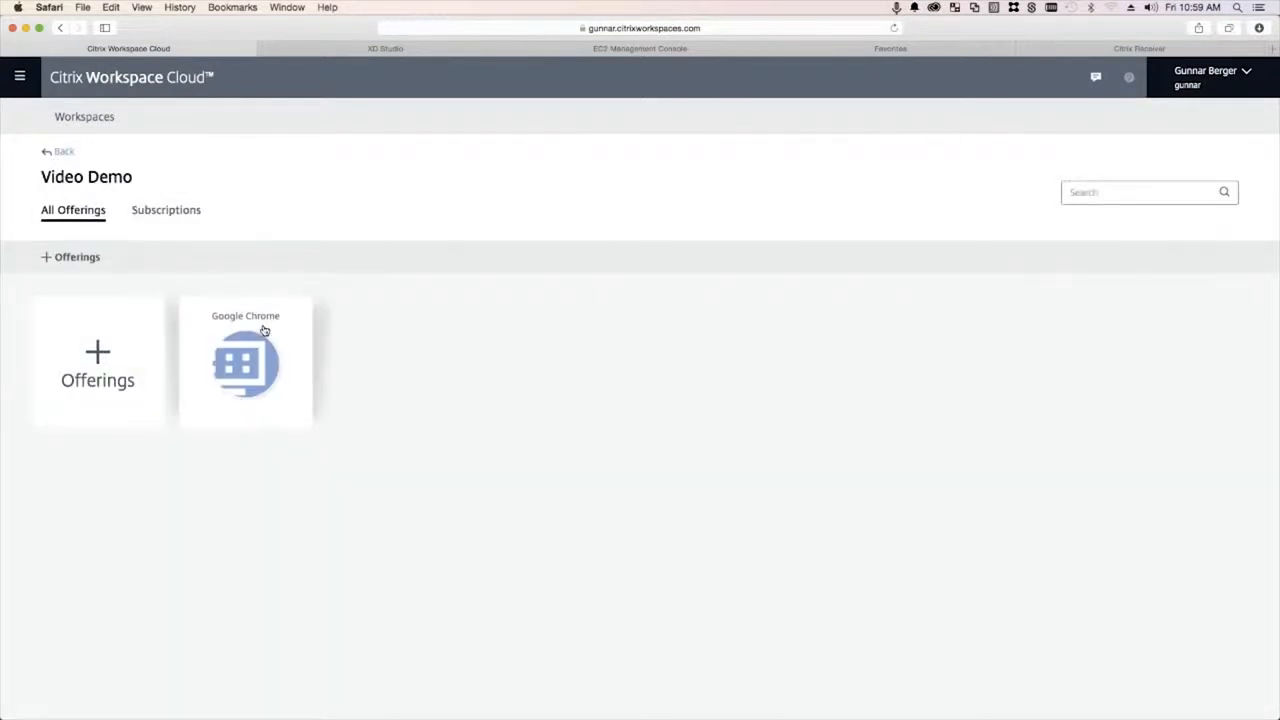
click(172, 213)
click(63, 260)
click(183, 400)
text(domain)
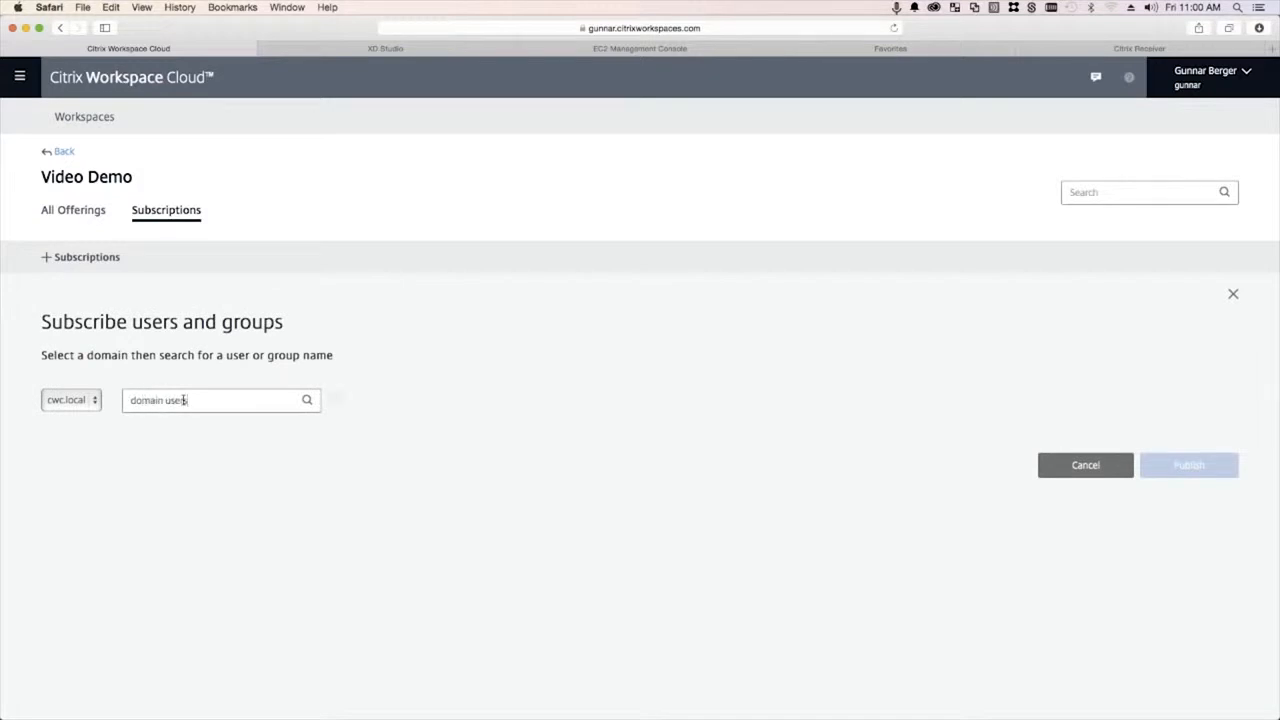
text( users)
click(234, 433)
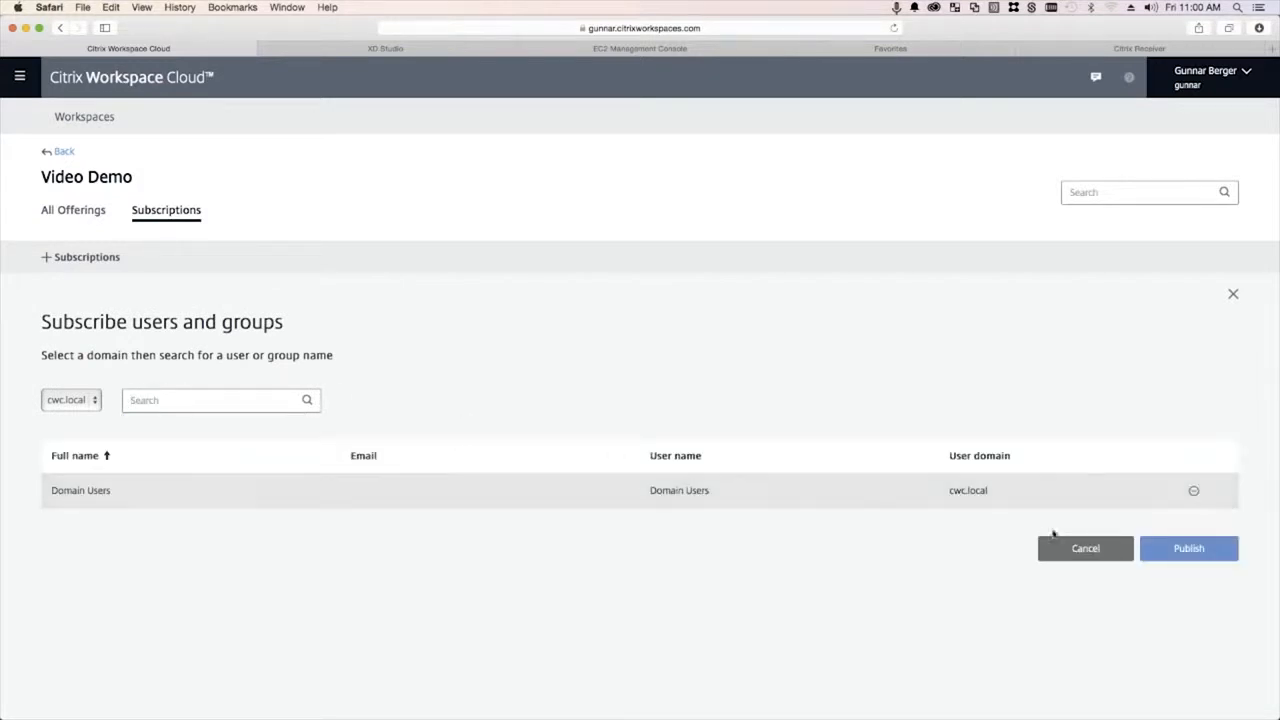
click(1176, 548)
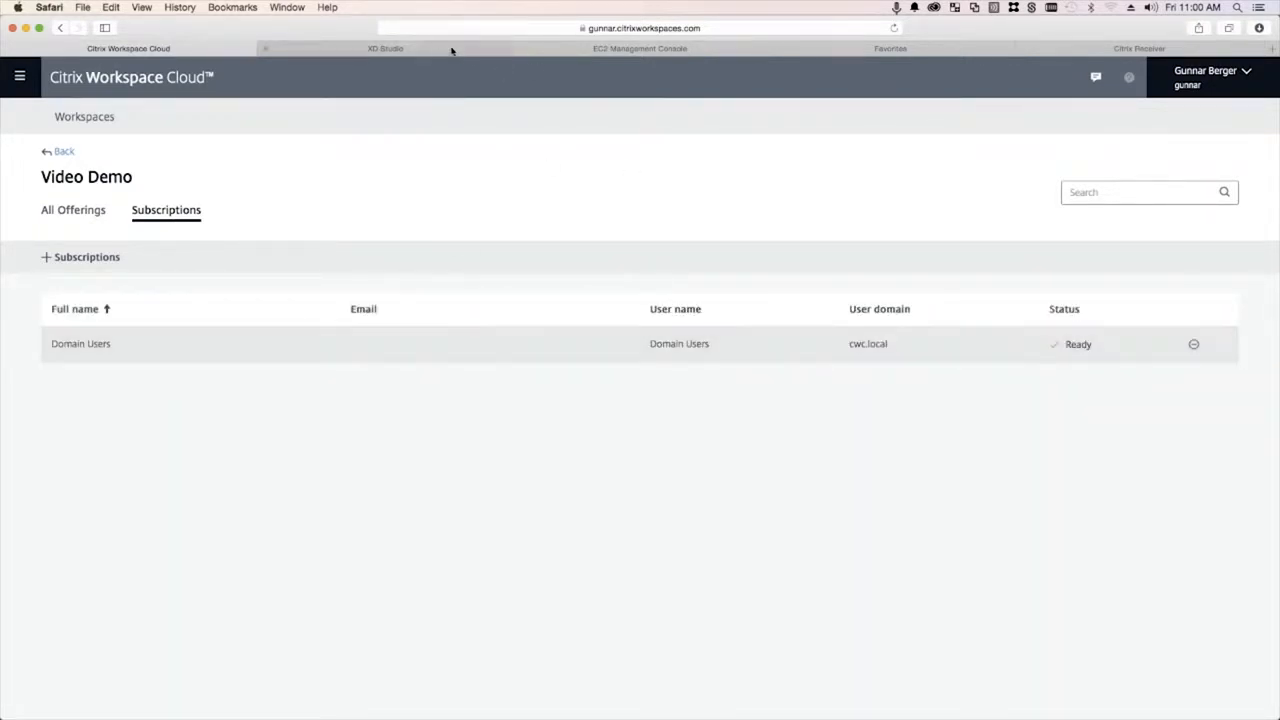
click(870, 50)
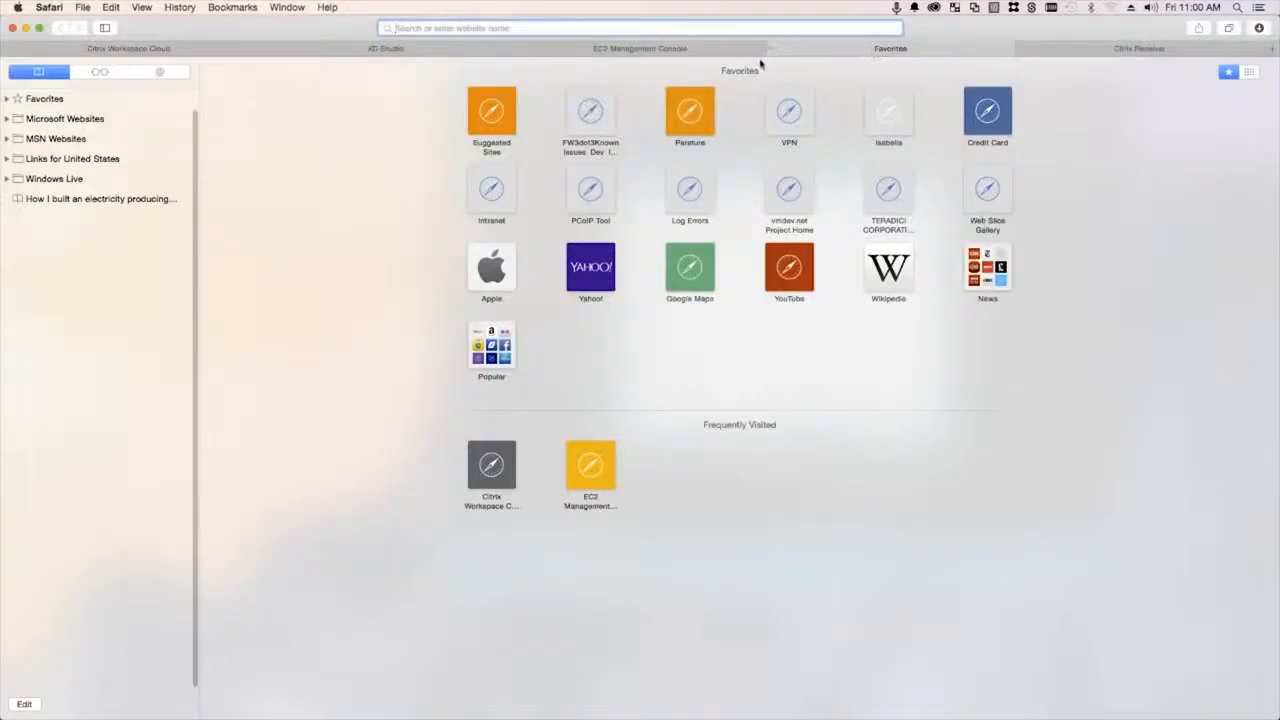
- Reload the Citrix Receiver store page to show Google Chrome, then minimize Safari
click(1110, 52)
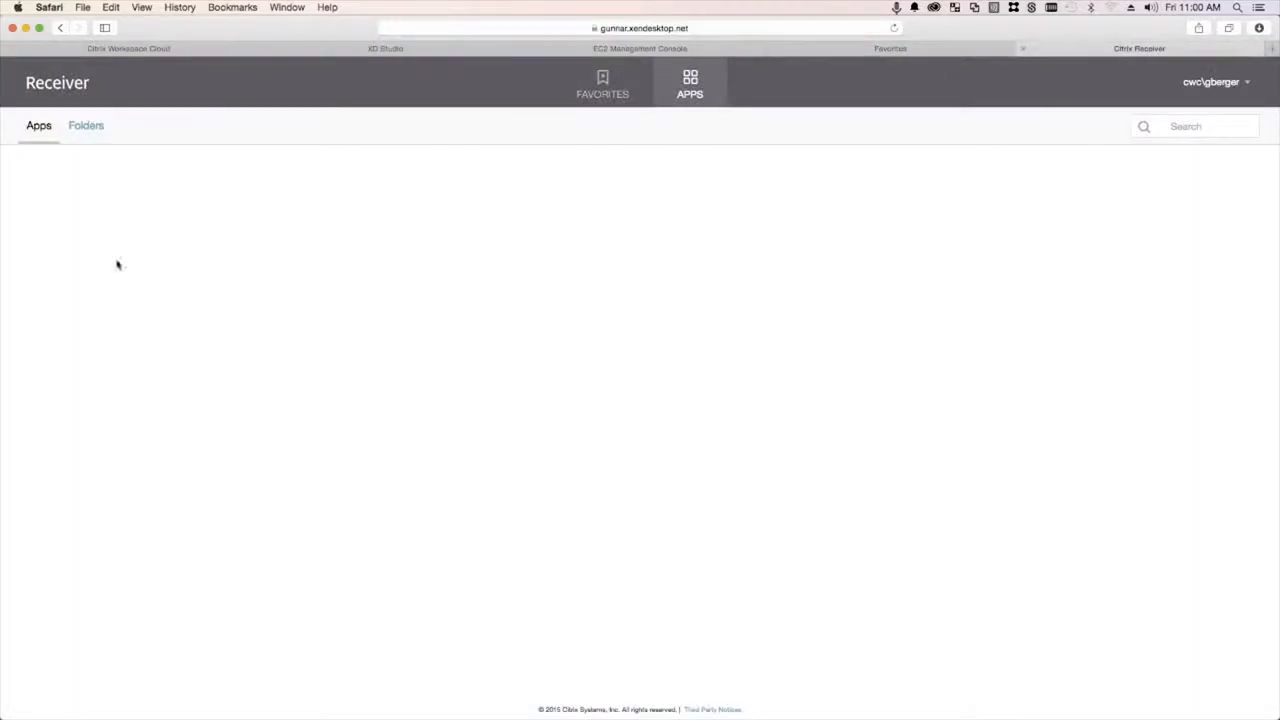
right_click(215, 224)
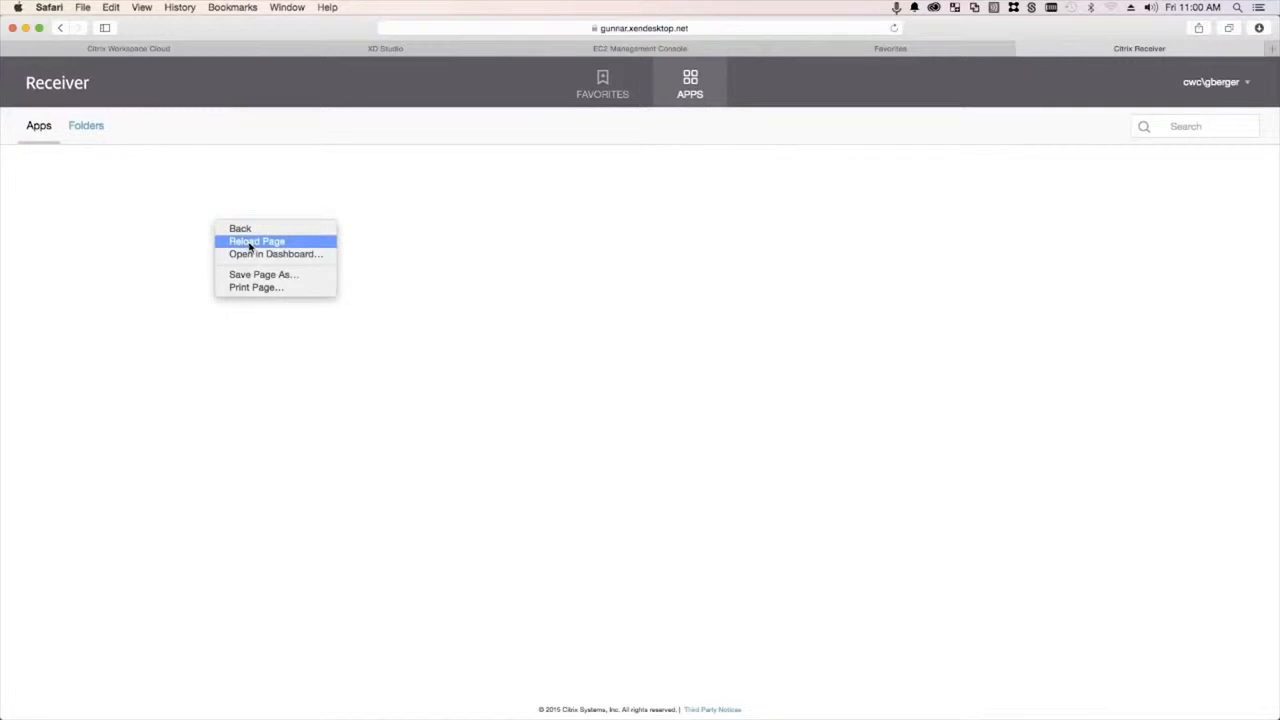
click(250, 245)
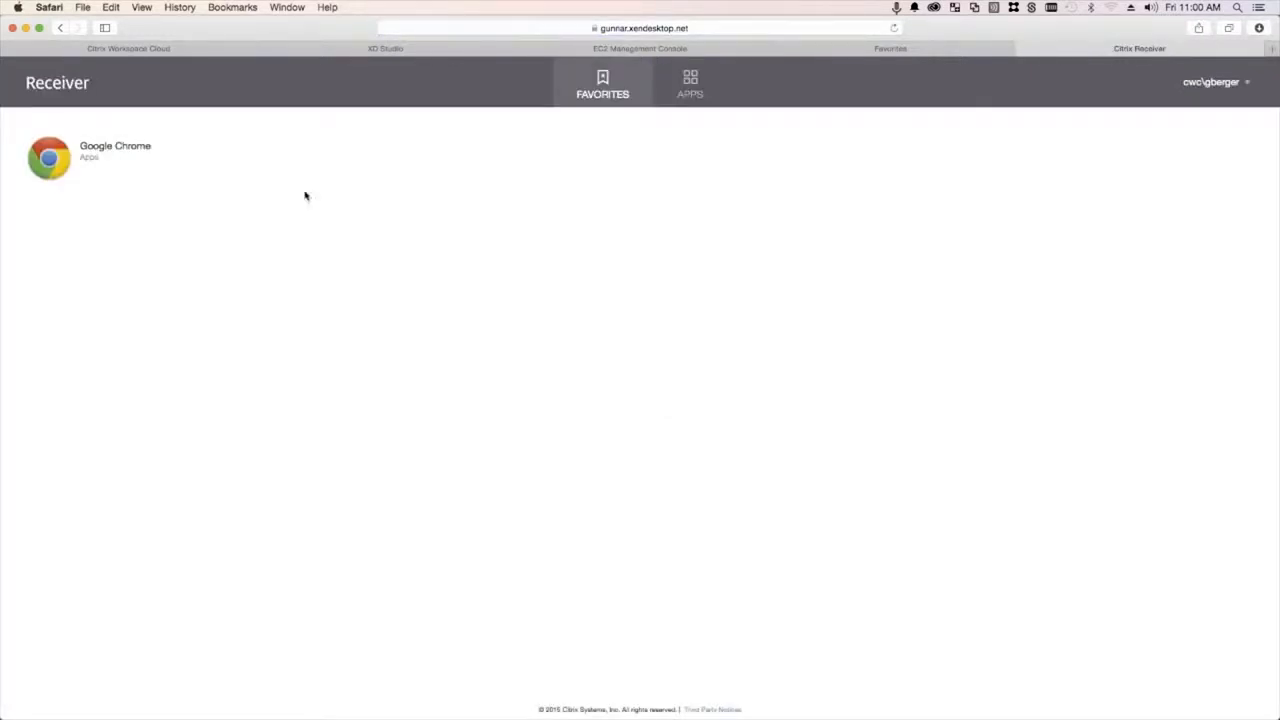
click(26, 28)
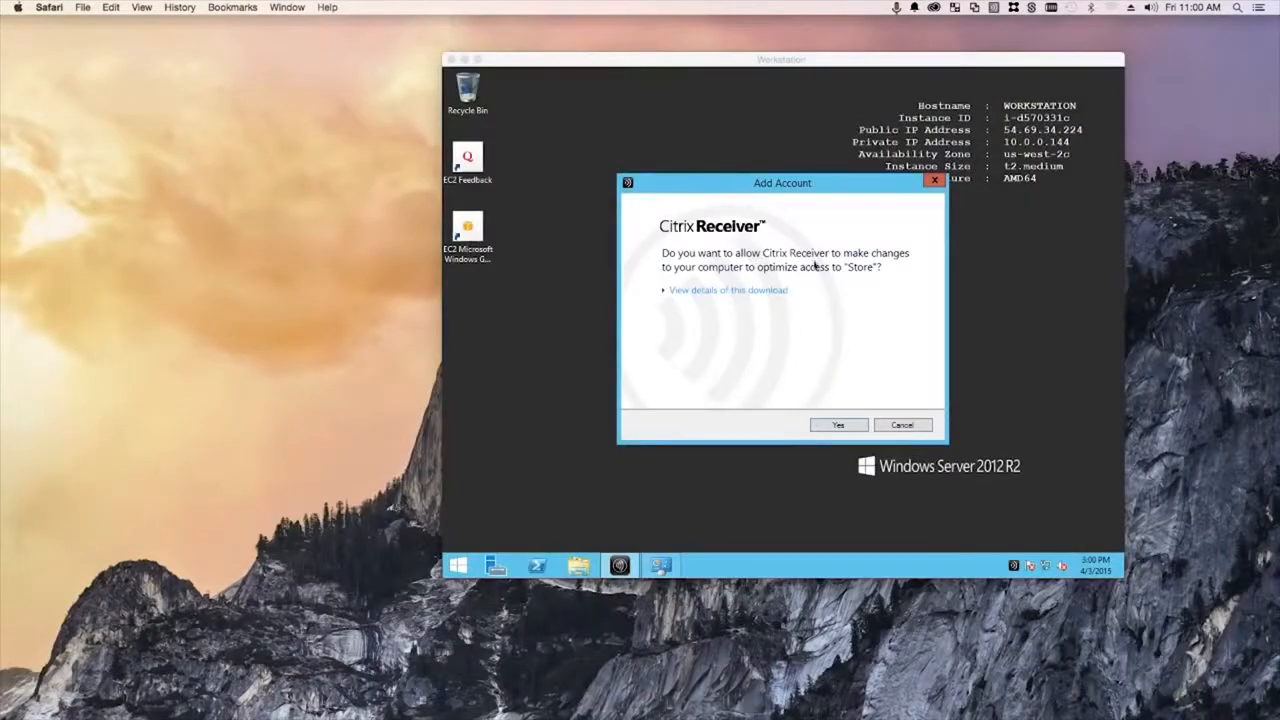
- Approve adding the Store account on the Workstation and open Citrix Receiver
click(845, 427)
click(845, 427)
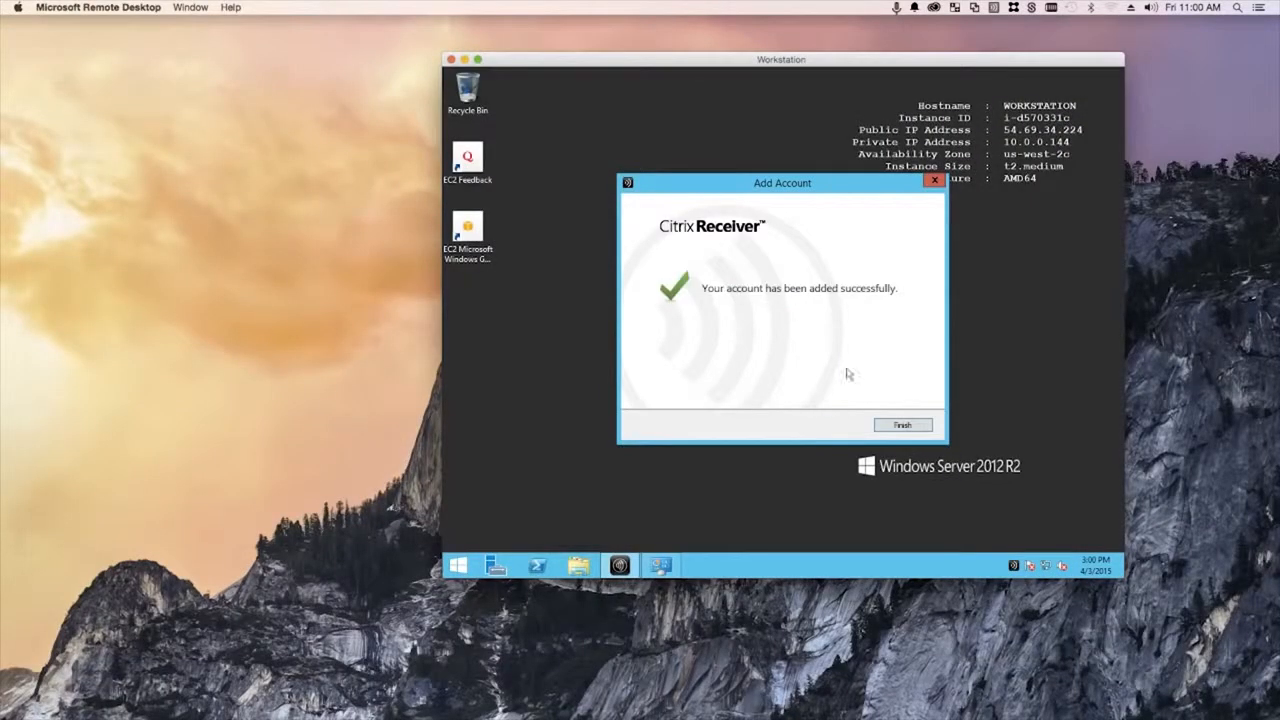
click(905, 428)
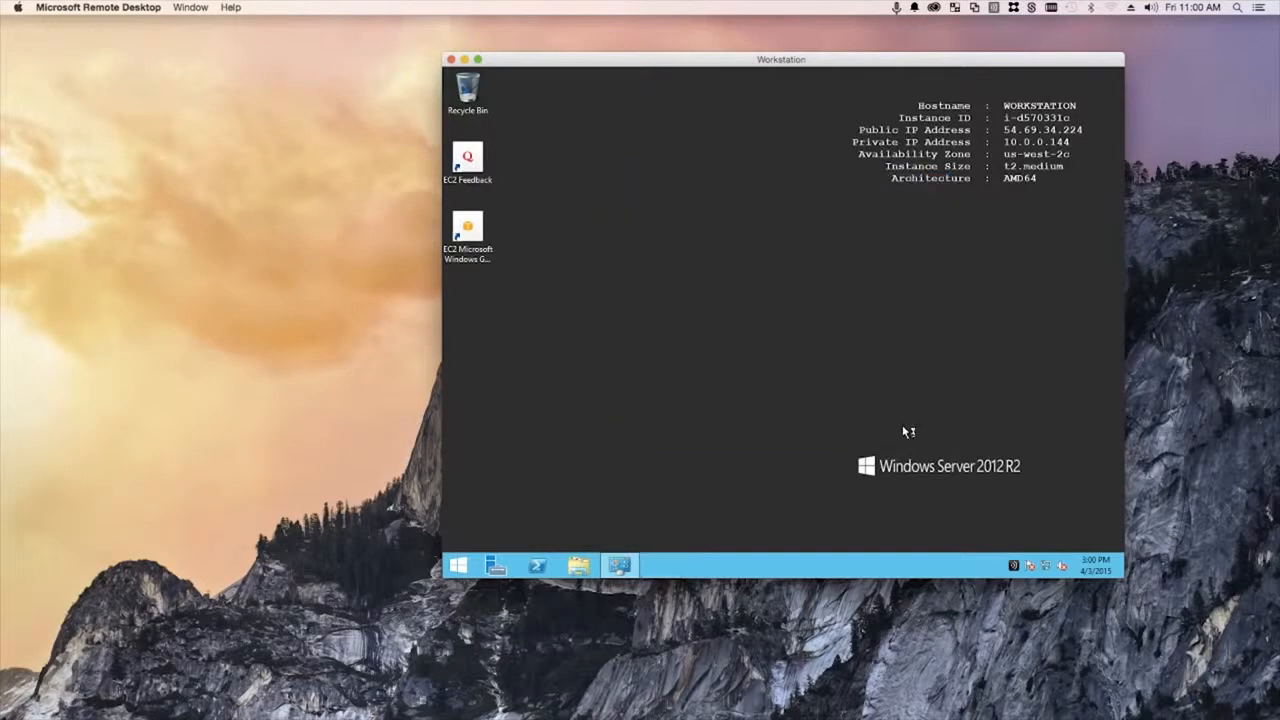
right_click(1013, 565)
click(1047, 487)
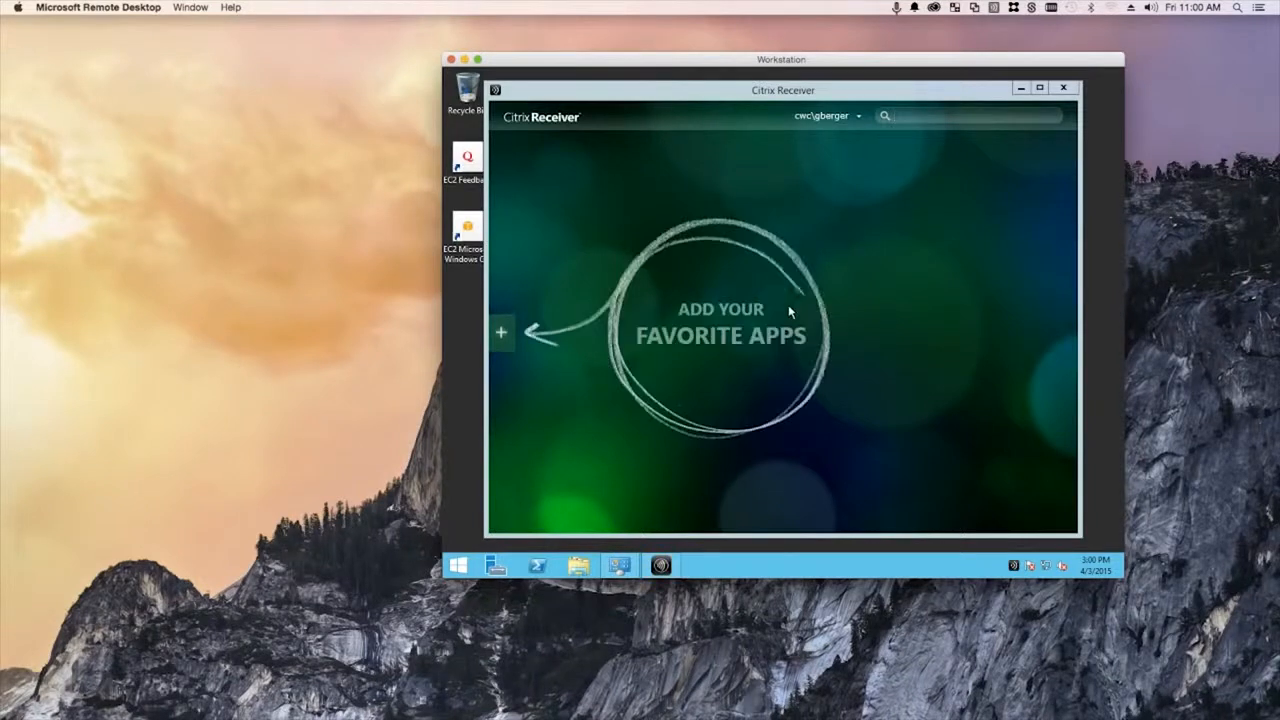
- Check Receiver's still-empty apps list, run Refresh Apps twice, then minimize Receiver
click(501, 332)
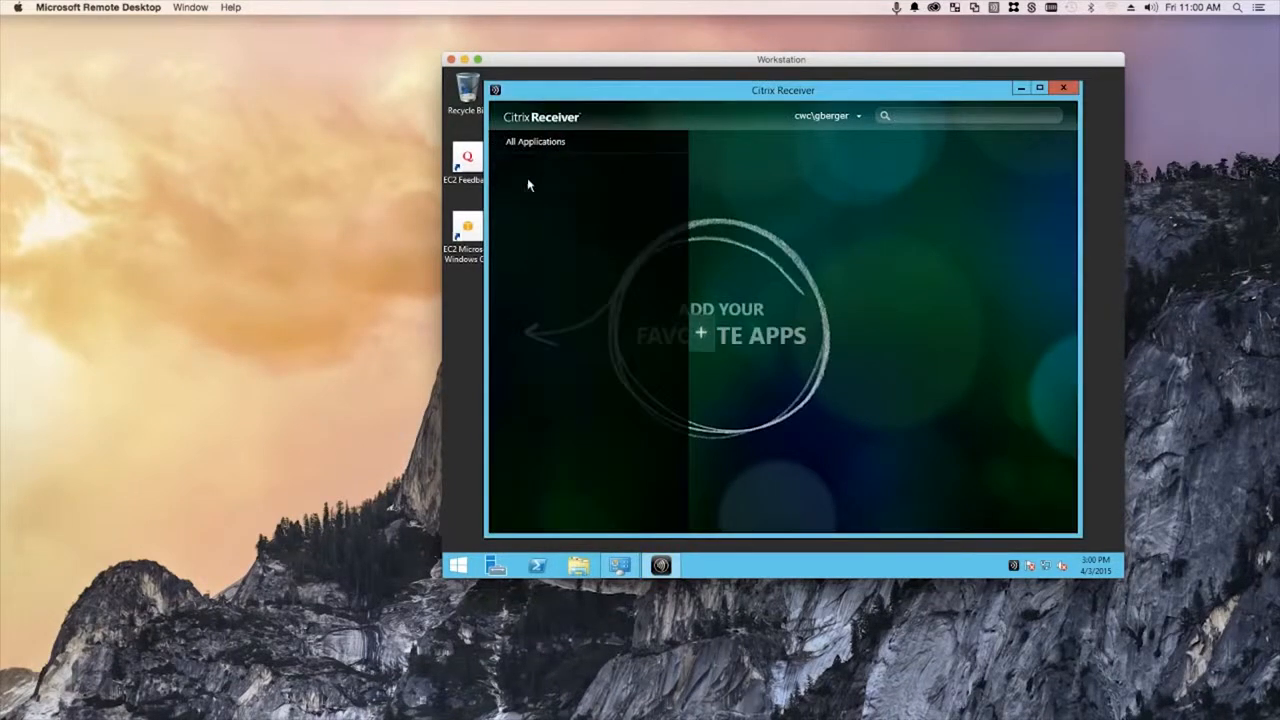
click(793, 201)
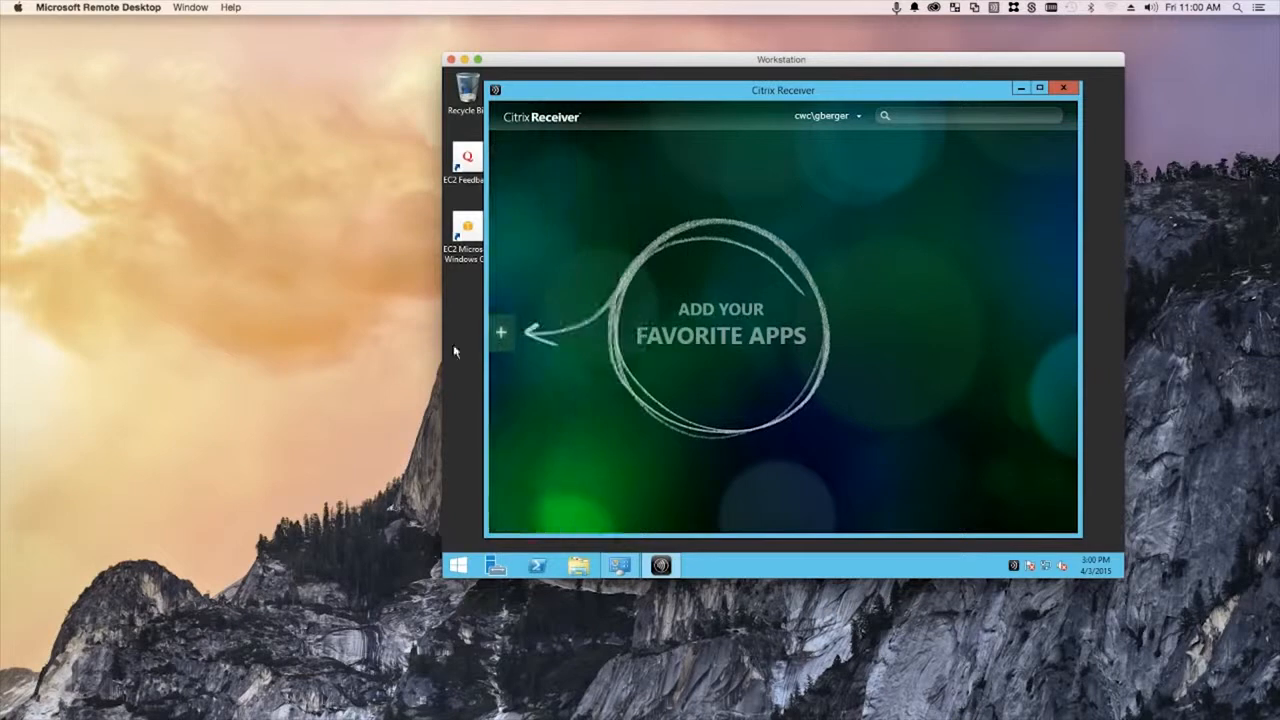
click(501, 332)
click(846, 120)
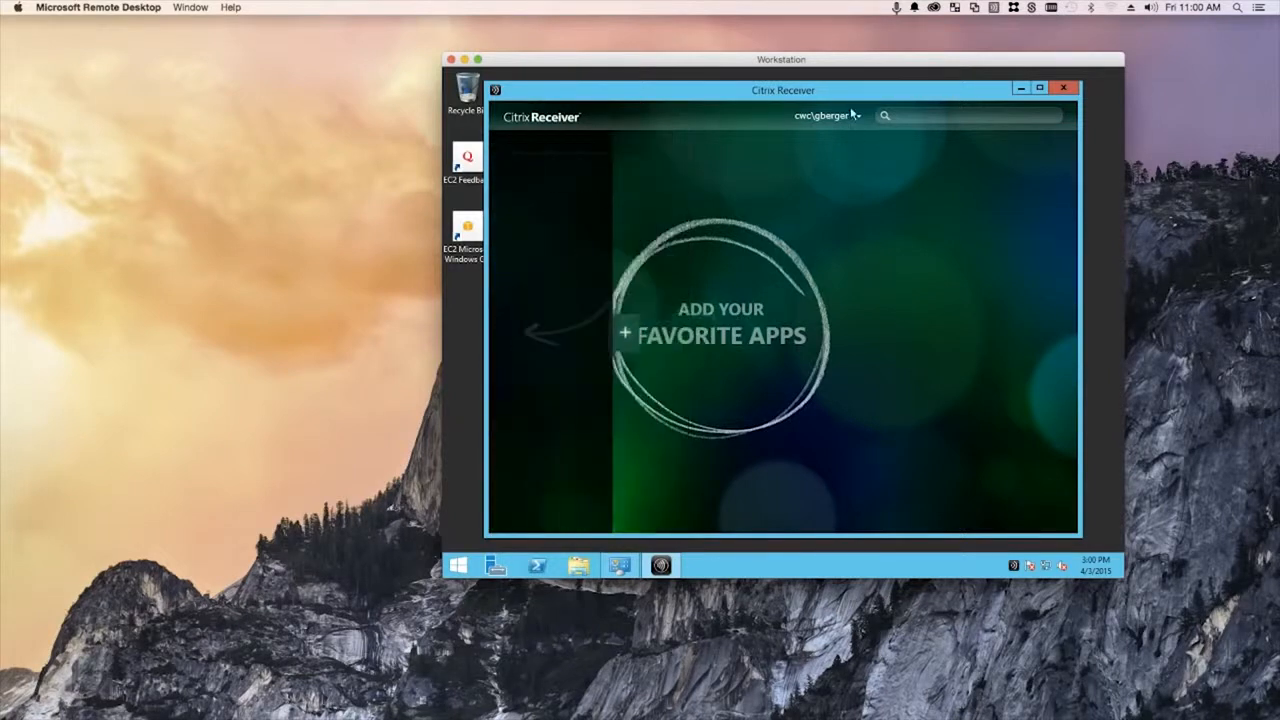
click(860, 119)
click(879, 147)
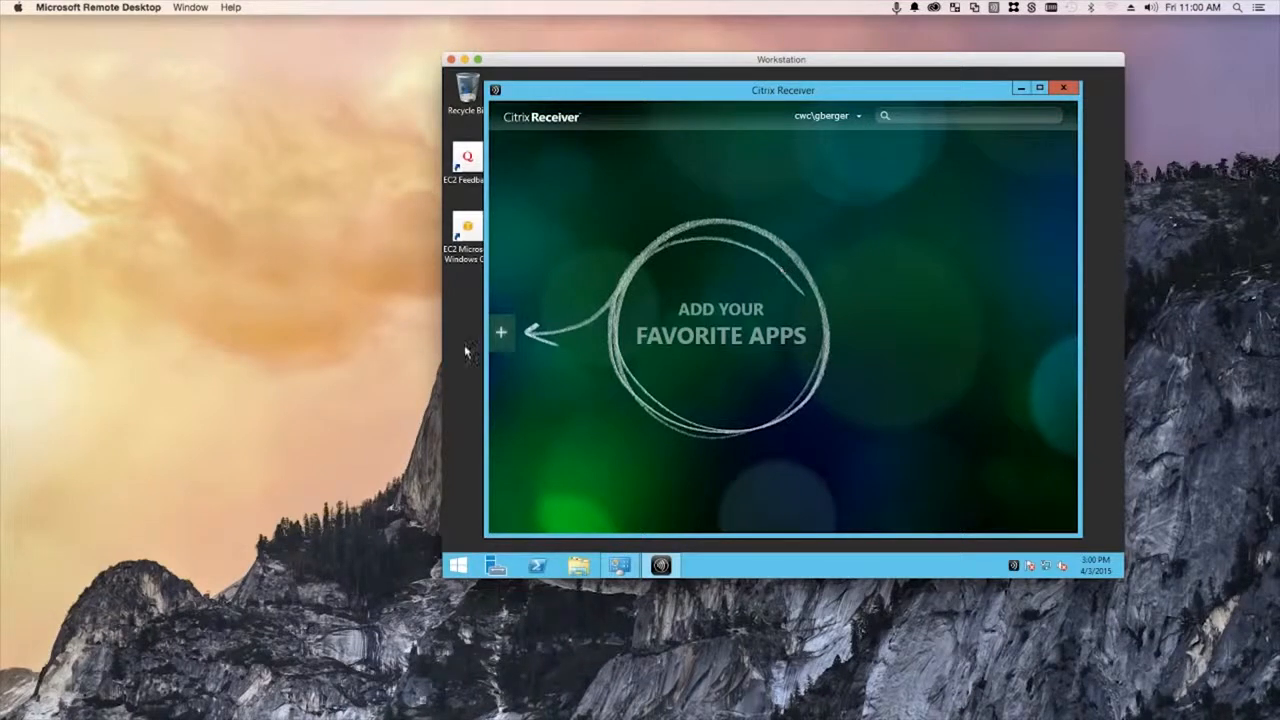
click(502, 333)
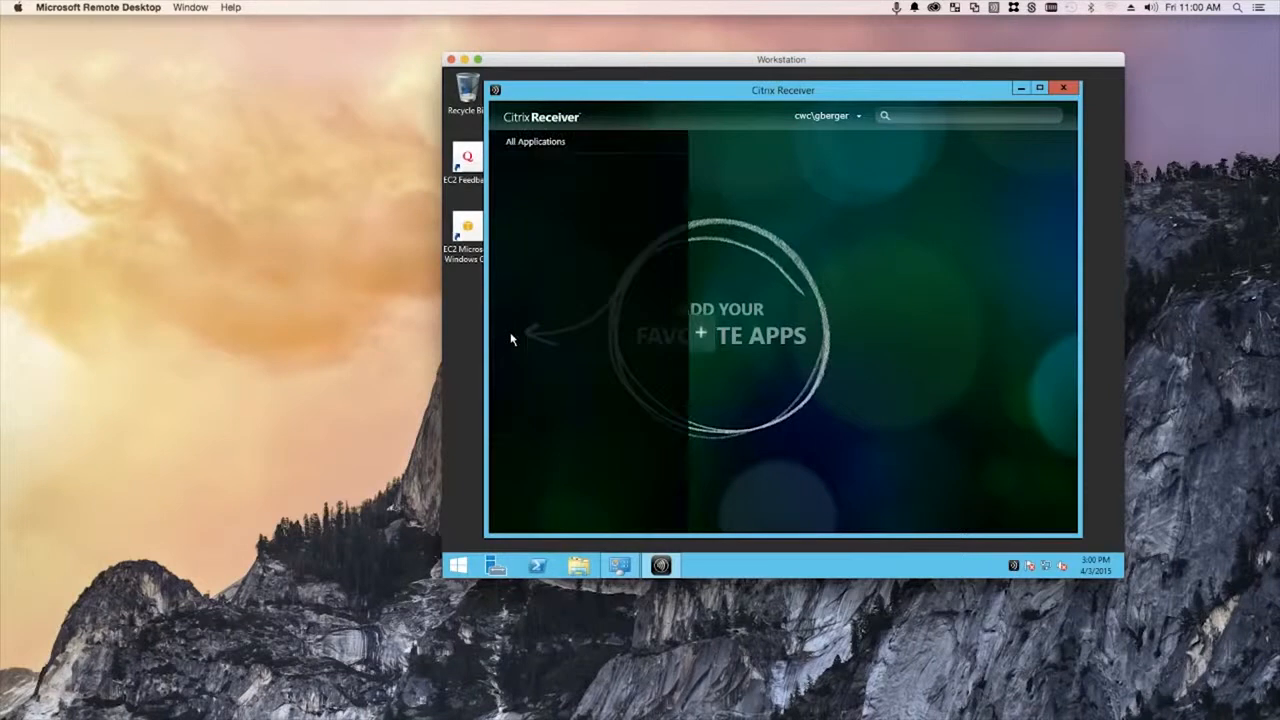
click(700, 338)
click(859, 117)
click(870, 148)
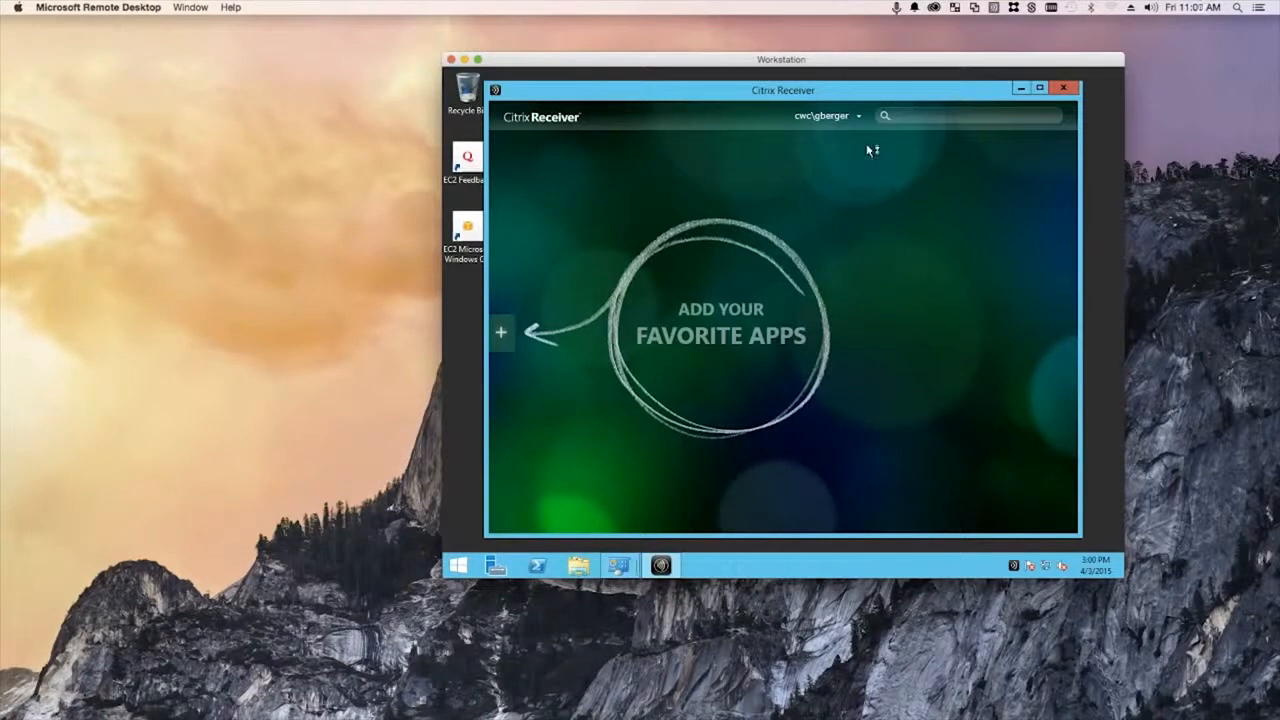
click(1019, 89)
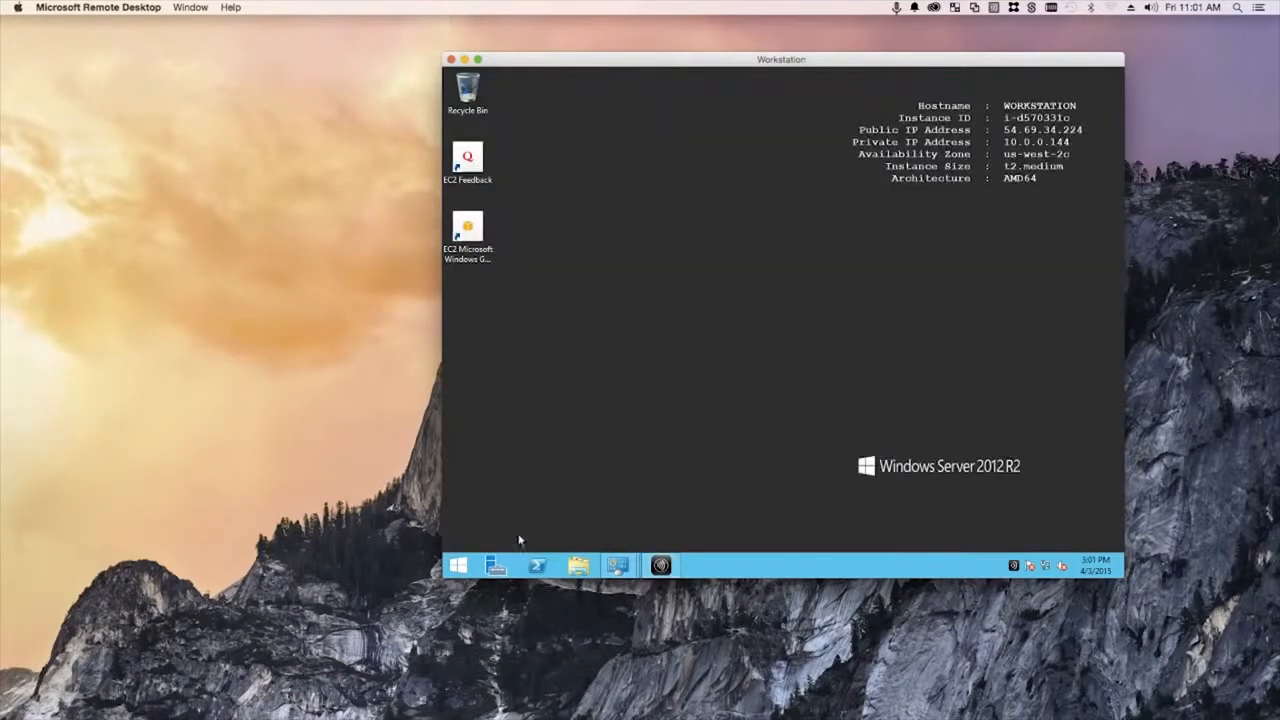
- Open Internet Explorer at gunnar.xendesktop.net/Citrix/ on the Workstation
click(458, 566)
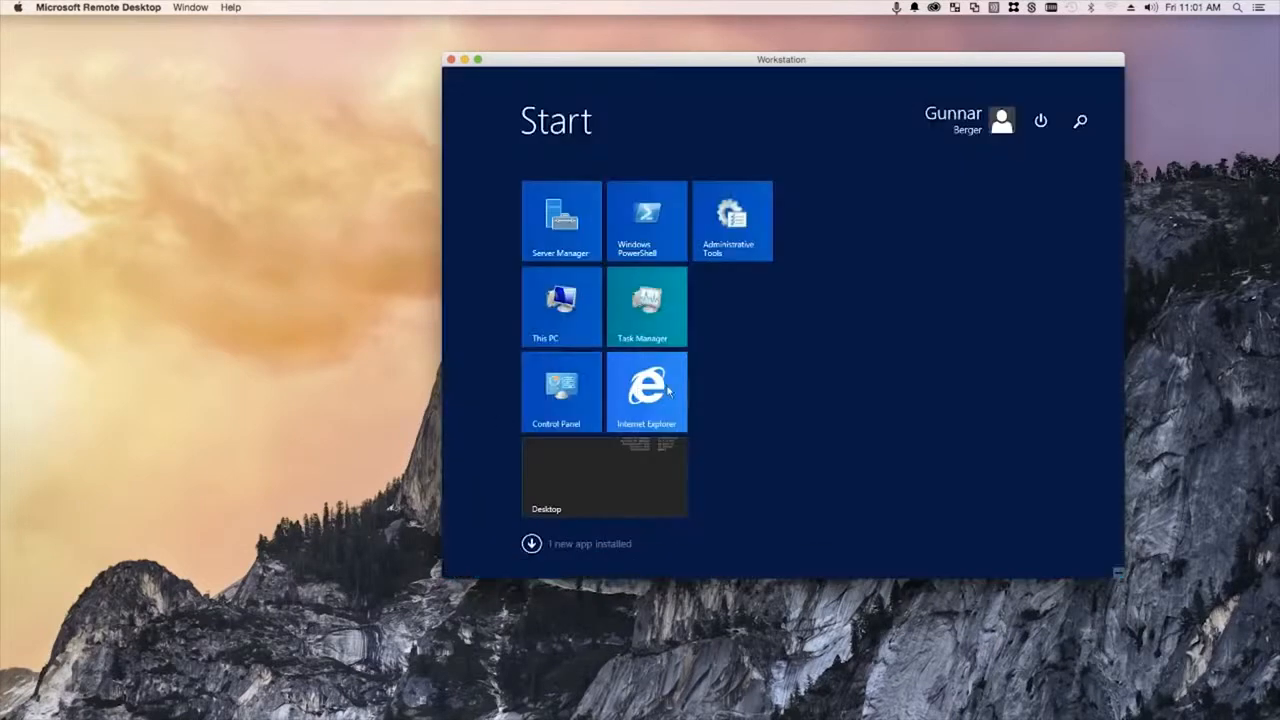
click(660, 390)
click(572, 93)
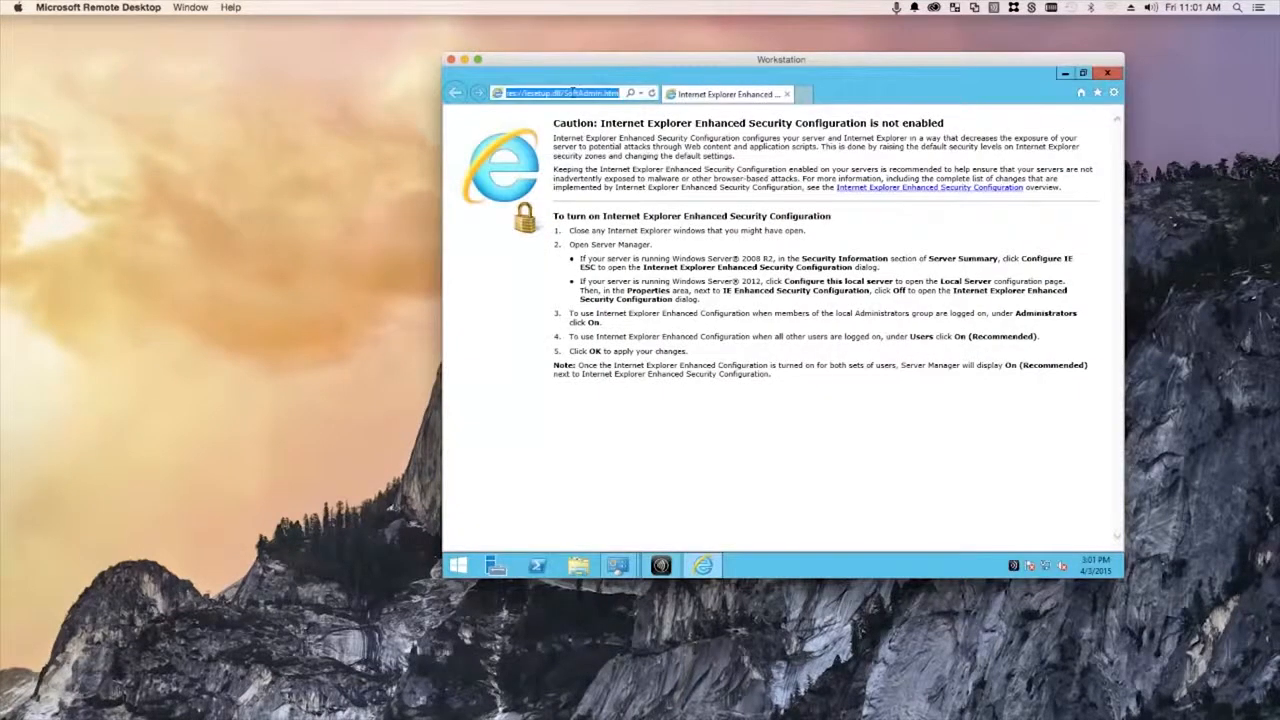
text(gunnar.xendesktop.net/)
key(Return)
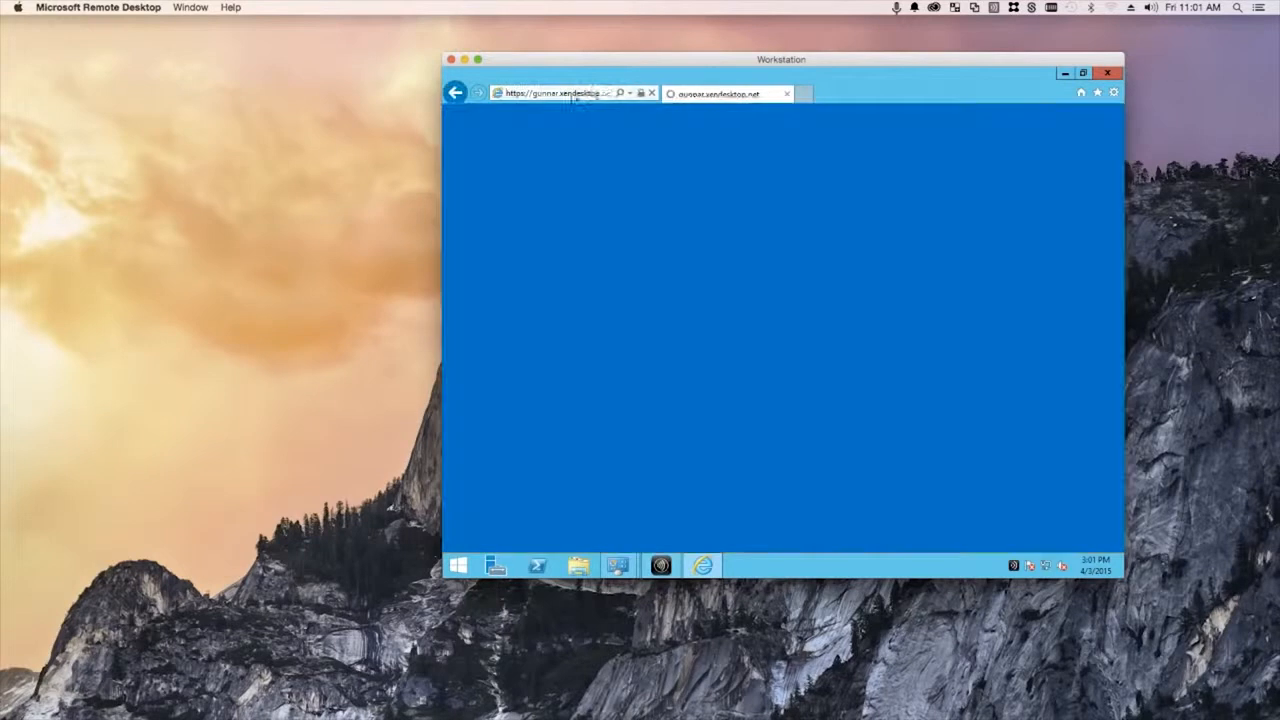
click(598, 94)
click(593, 94)
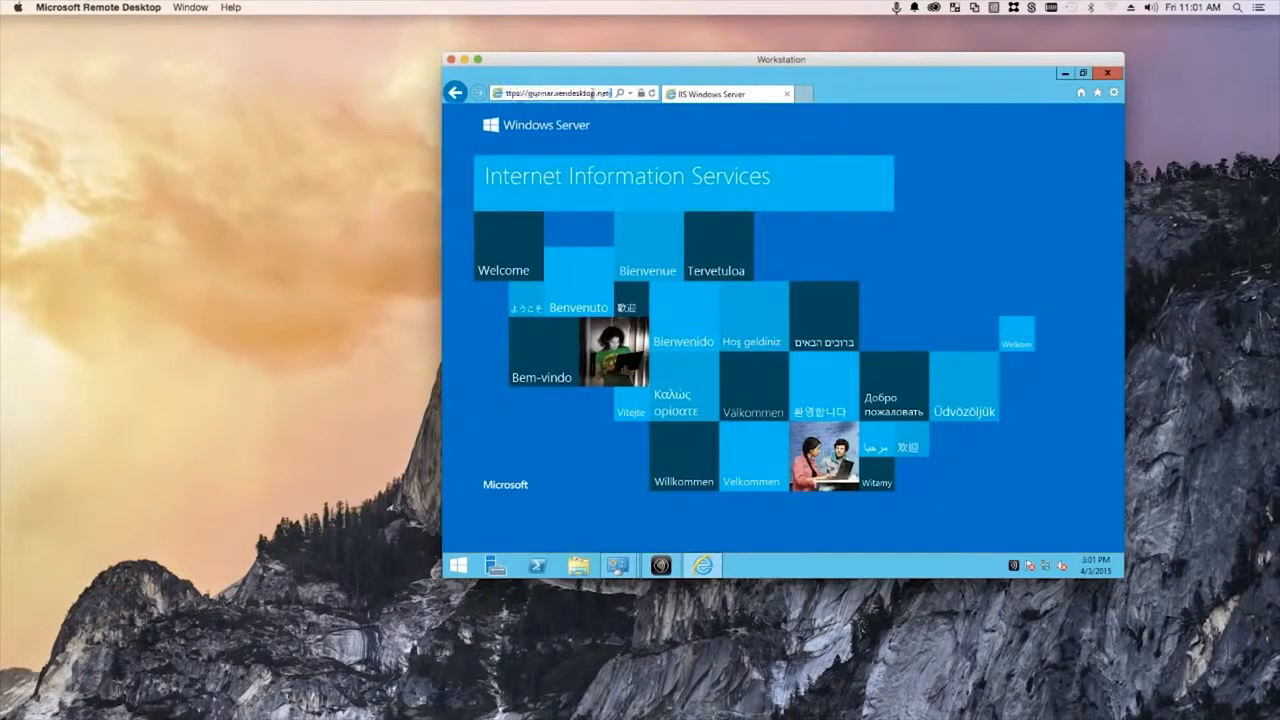
text(/Citrix/)
key(Return)
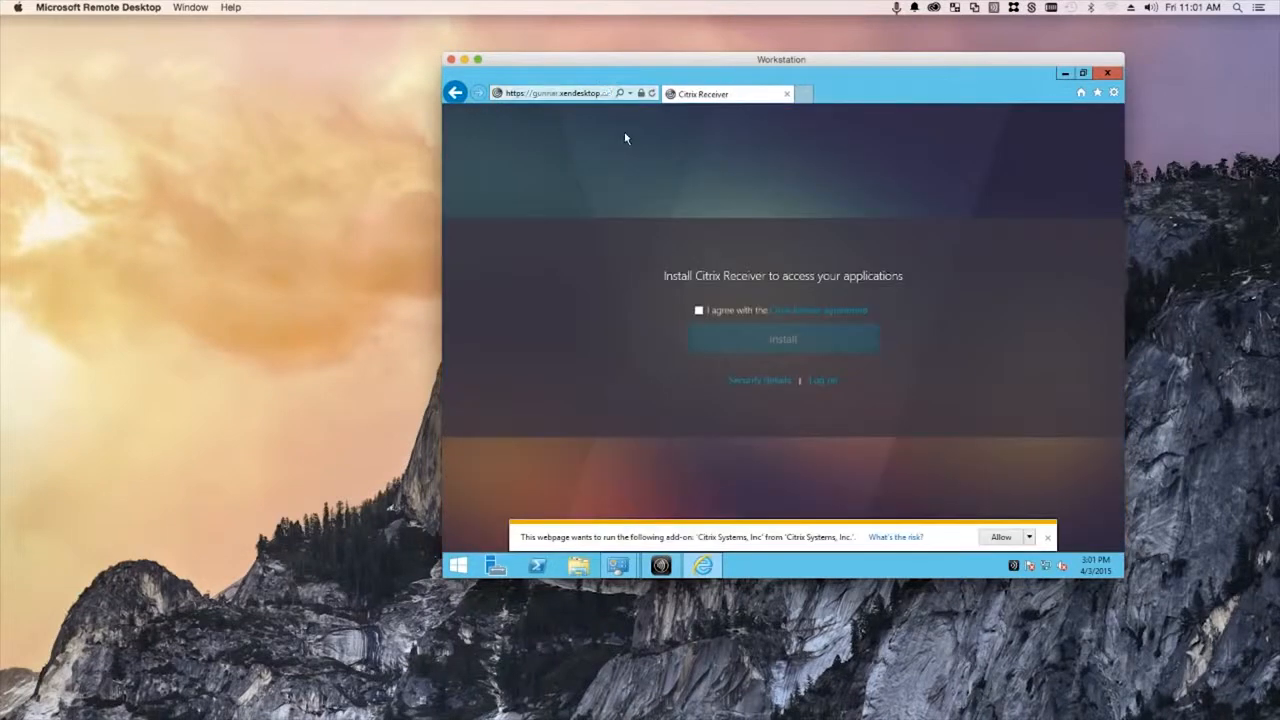
- Allow the Citrix add-on for all websites and sign in with the domain user name and password
click(1030, 538)
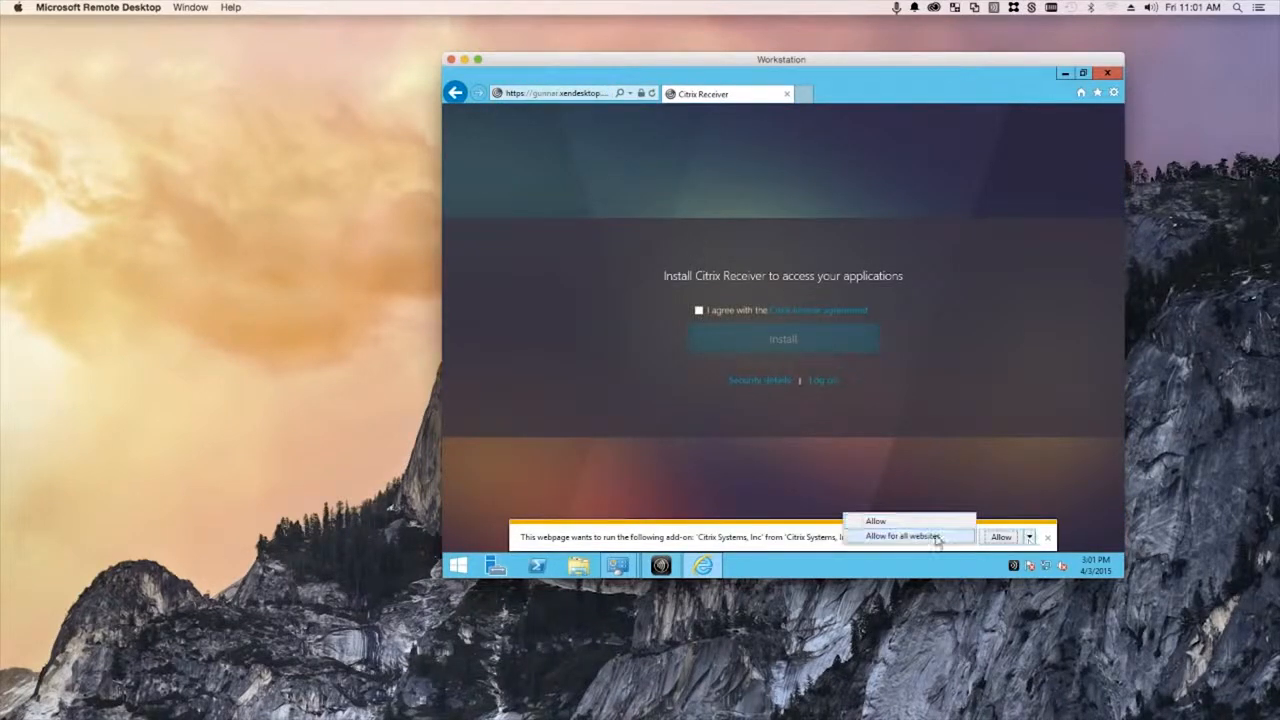
click(1002, 538)
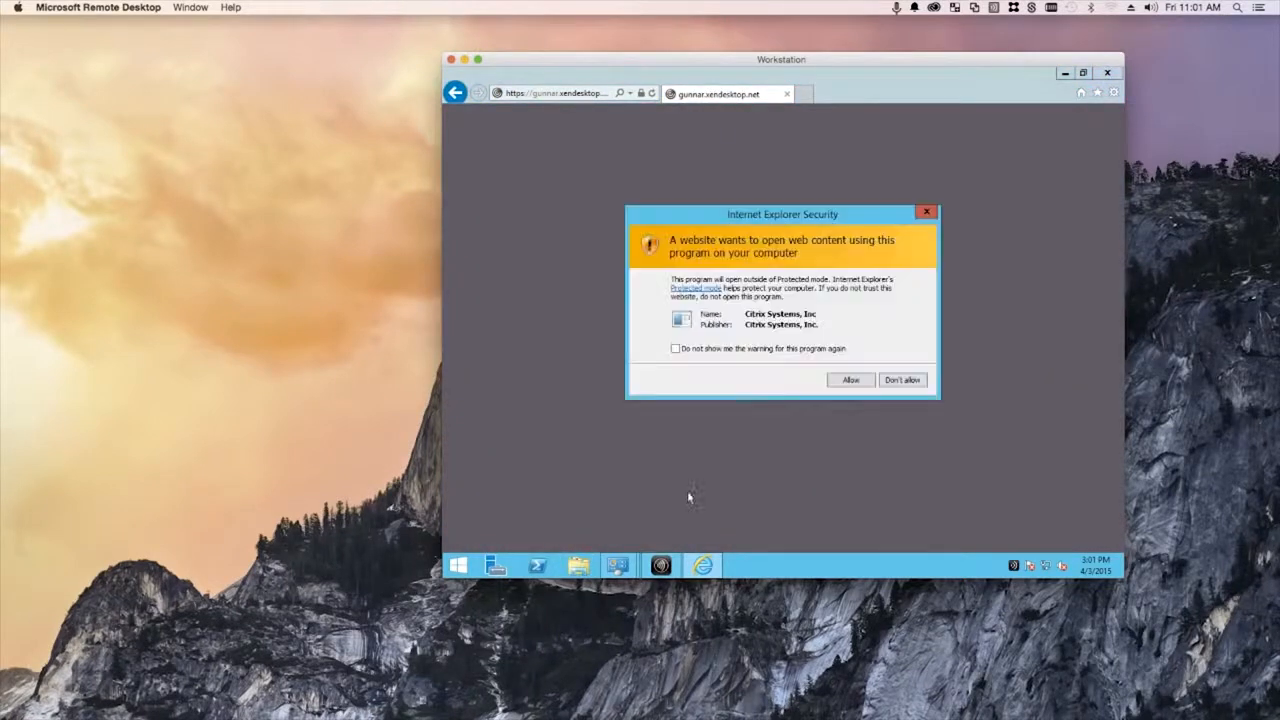
click(848, 381)
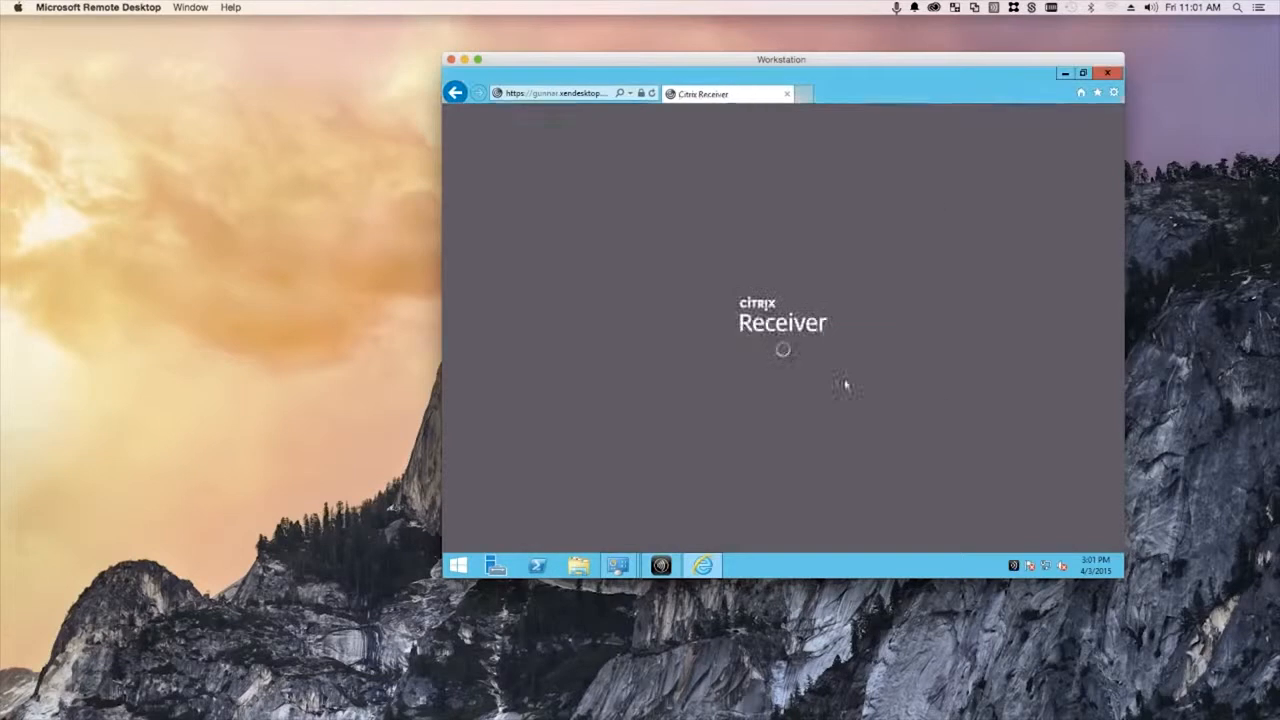
key(Tab)
key(Return)
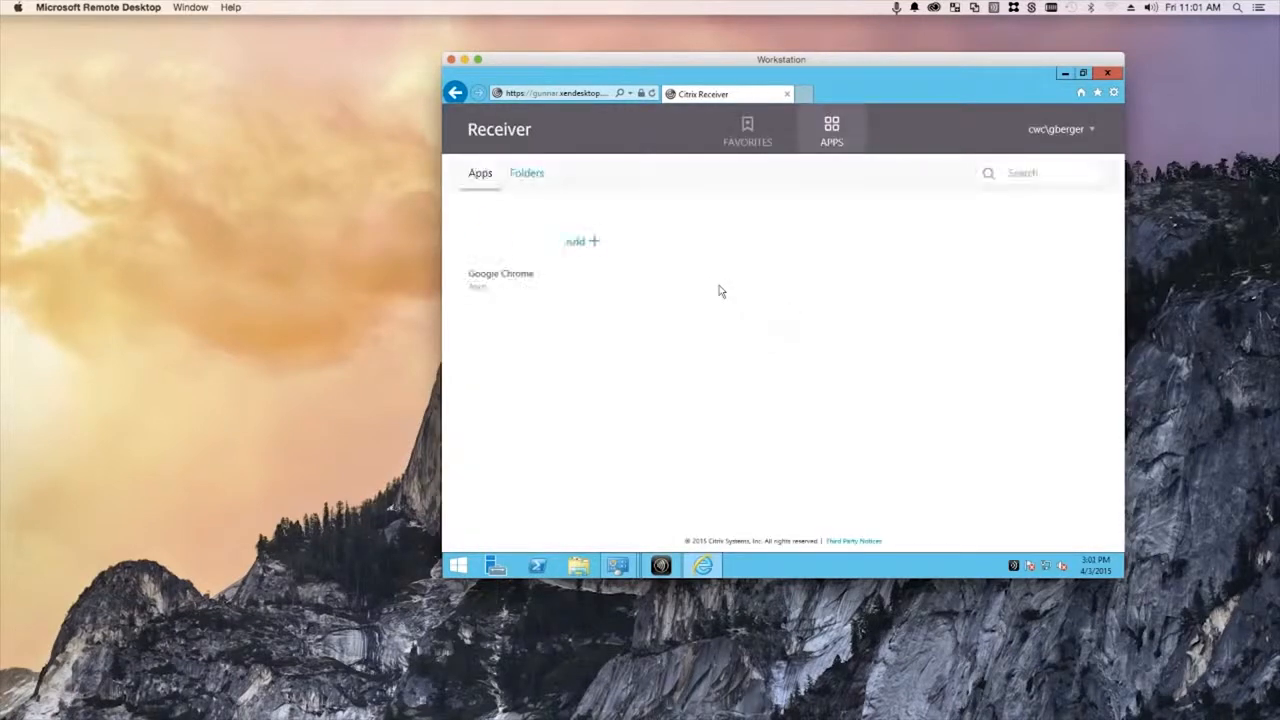
- Add Google Chrome to the Receiver apps
click(510, 258)
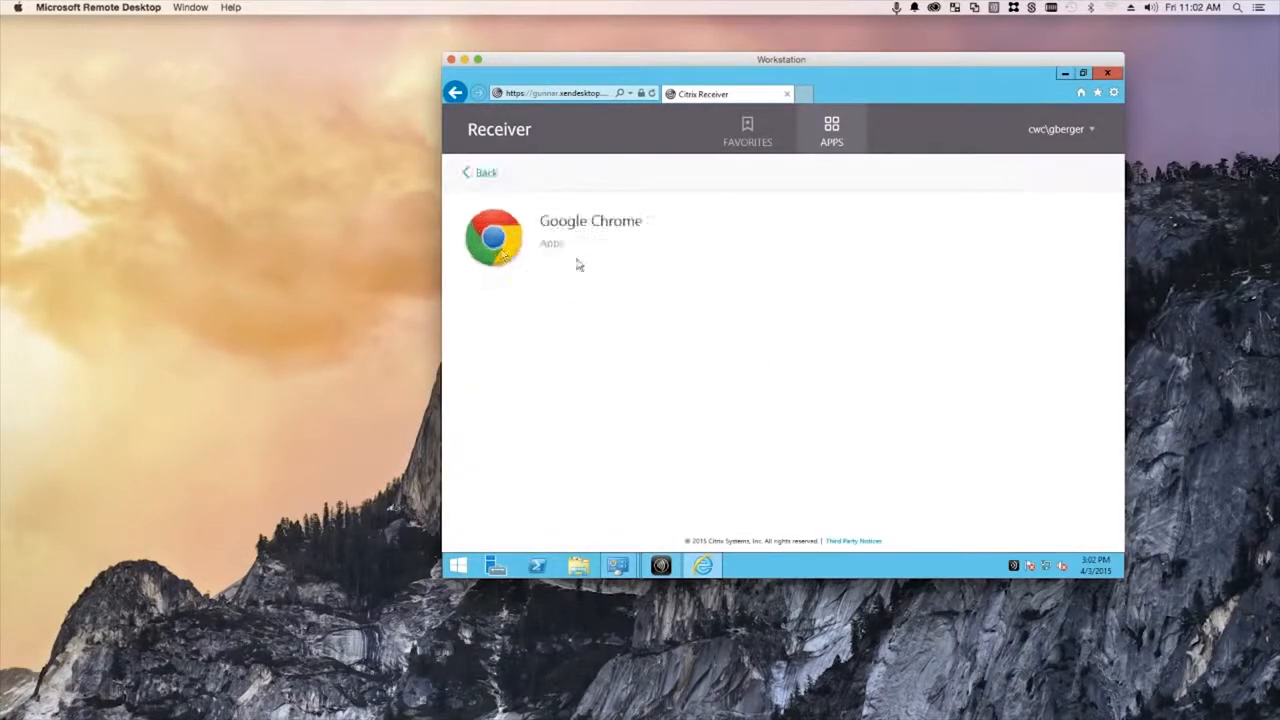
click(480, 174)
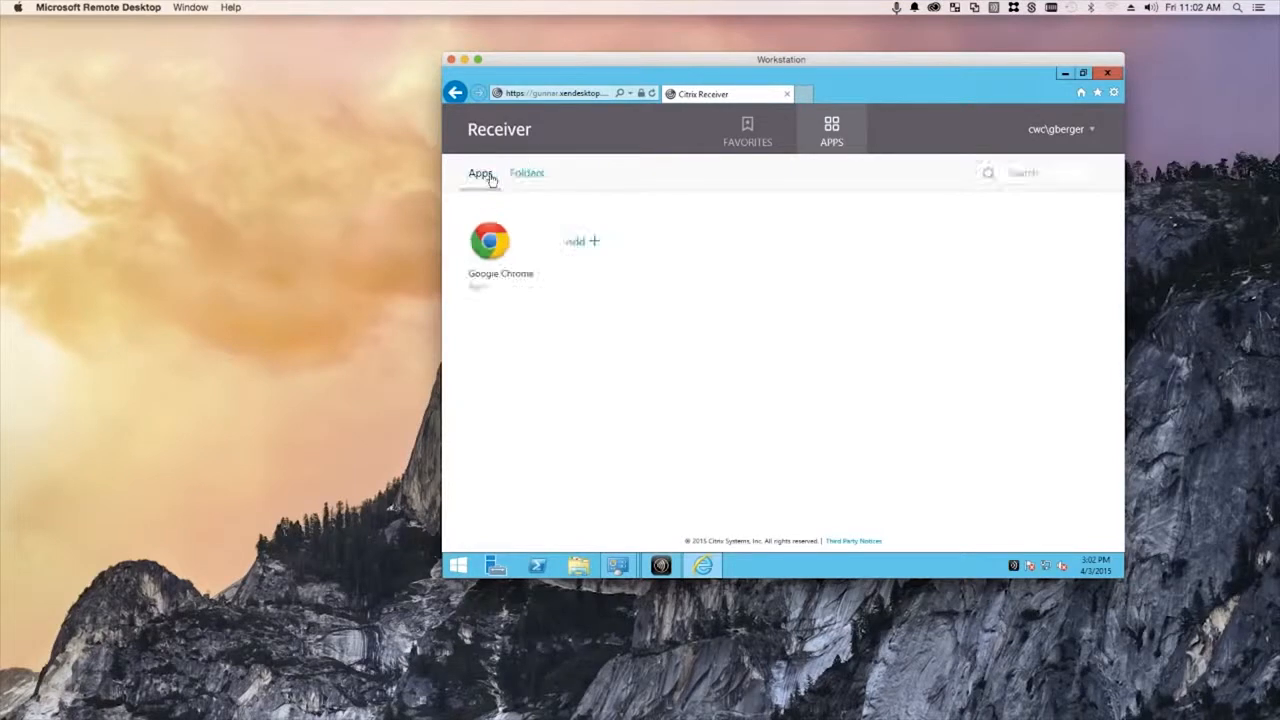
click(577, 246)
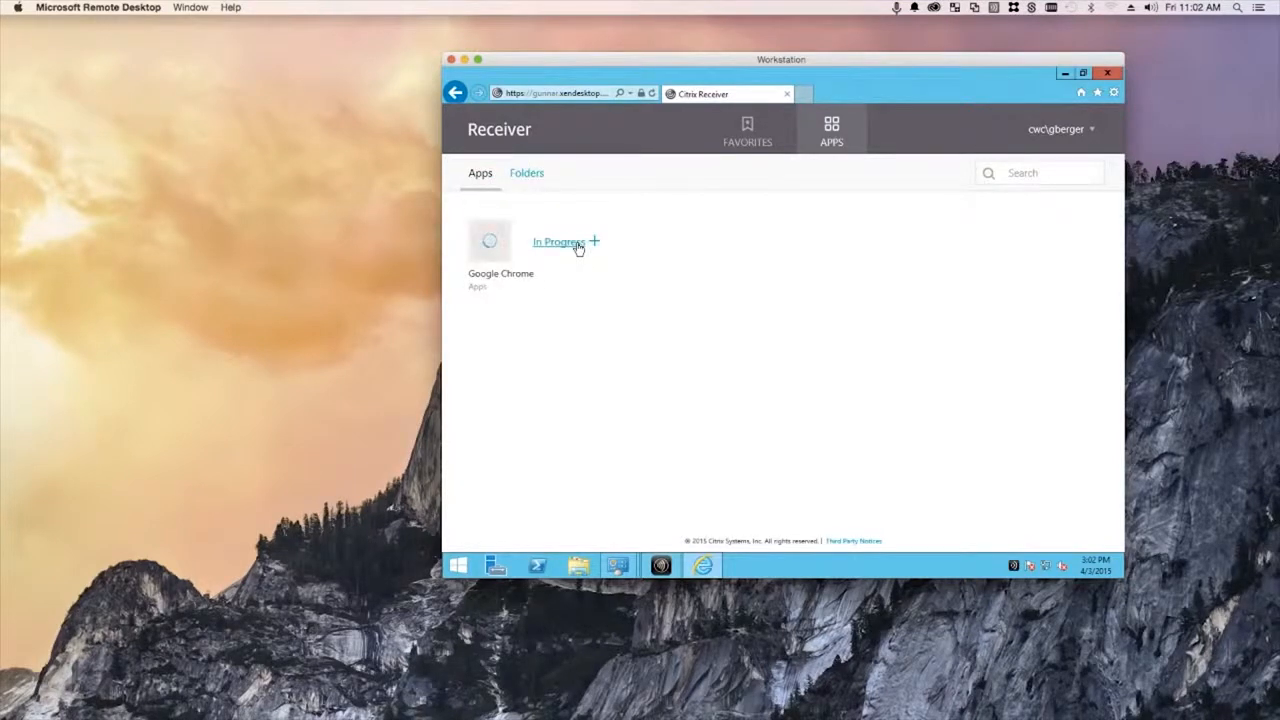
- Launch Google Chrome from the store until its Set up Chrome page appears
click(494, 242)
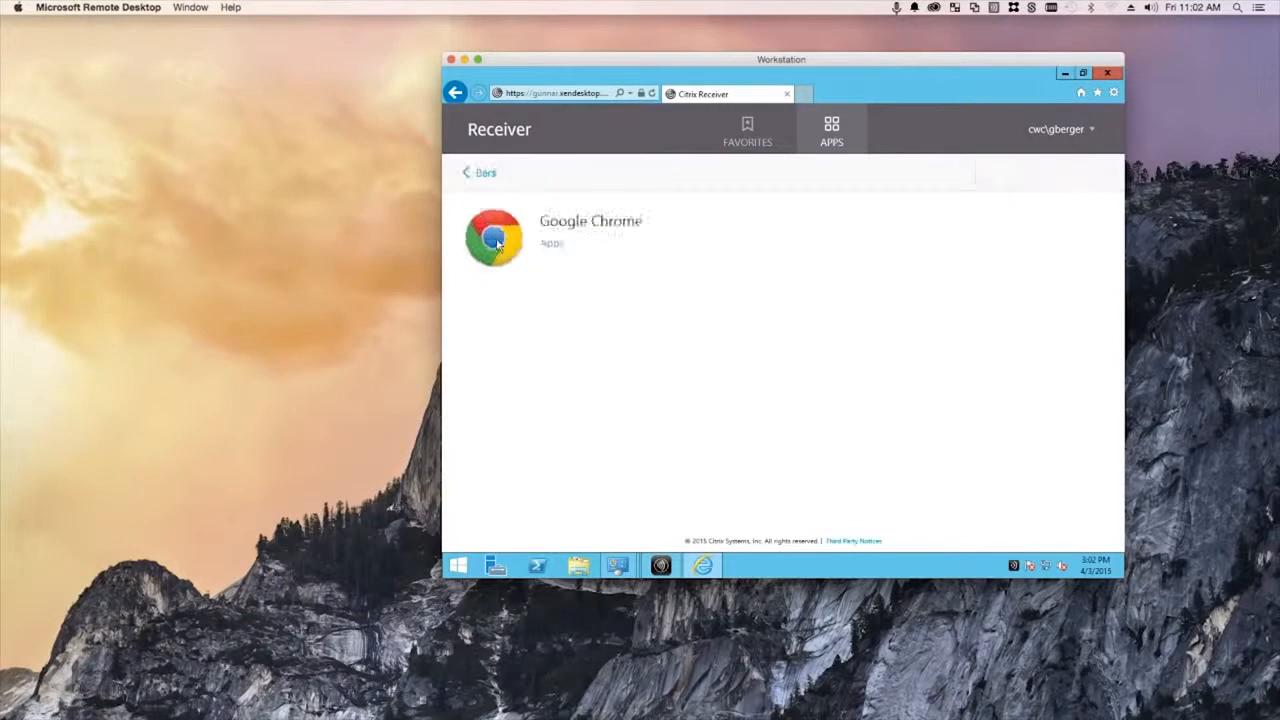
click(481, 173)
click(570, 241)
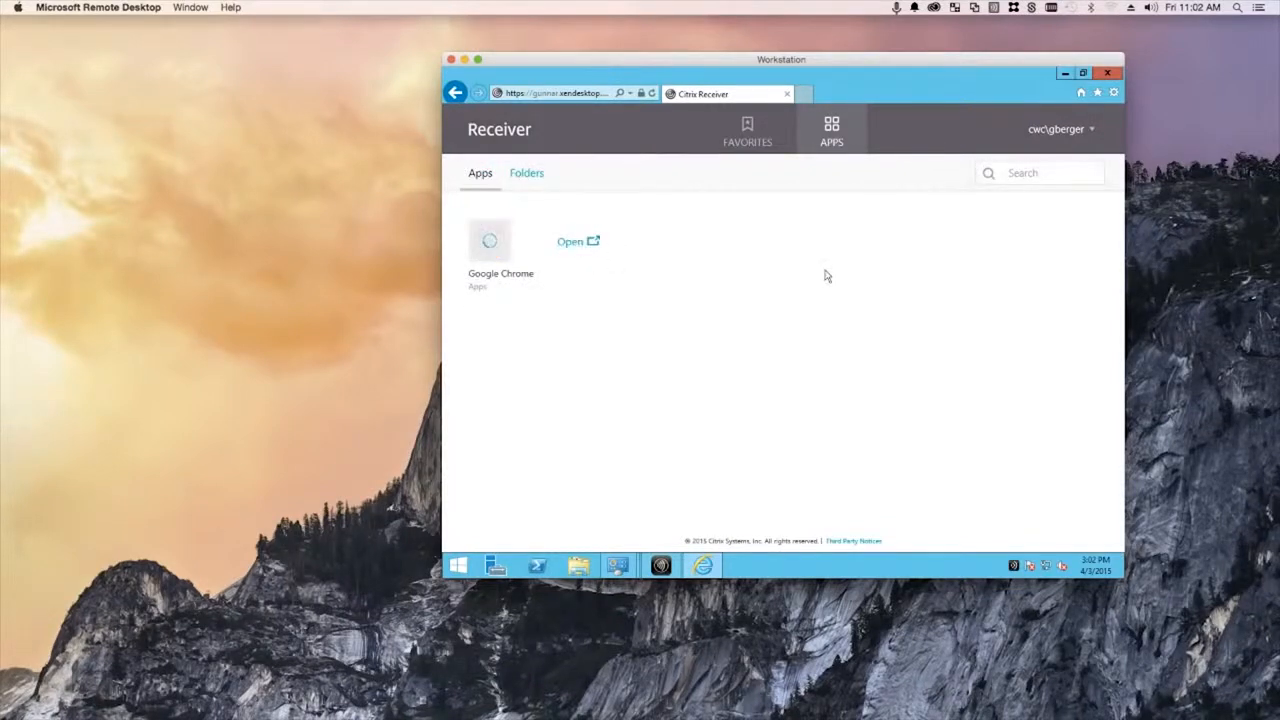
click(1063, 74)
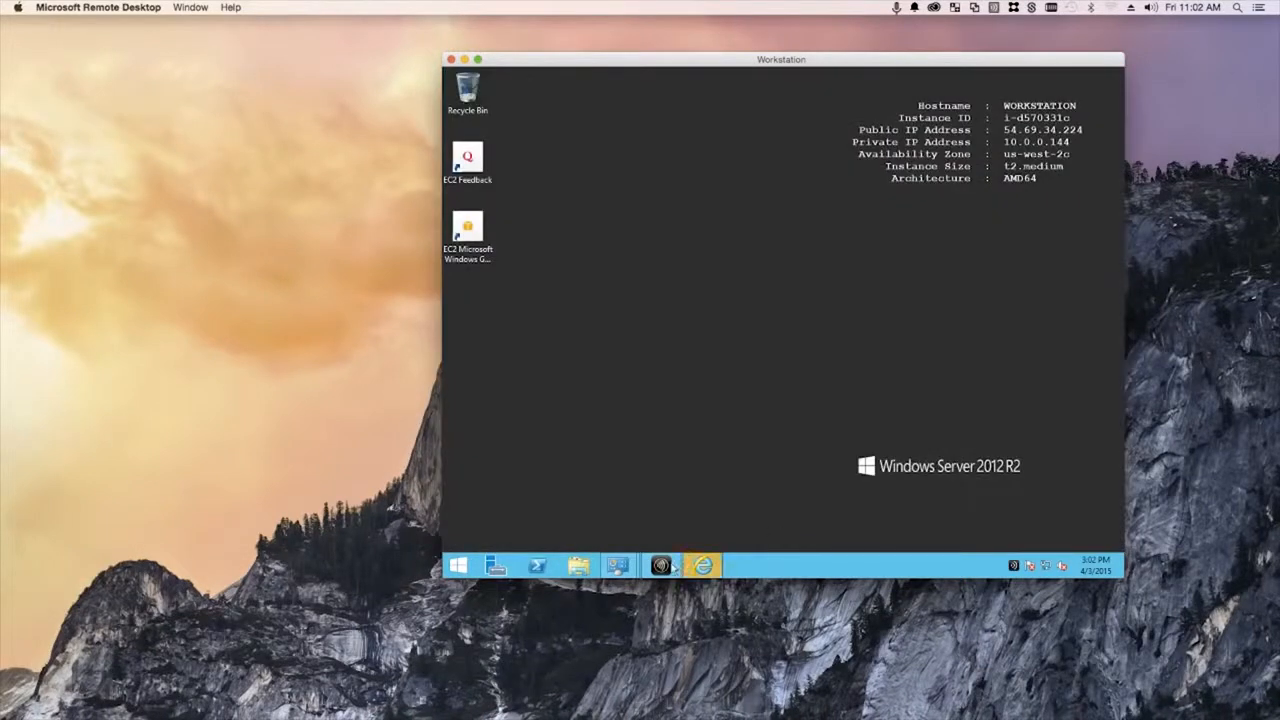
click(712, 570)
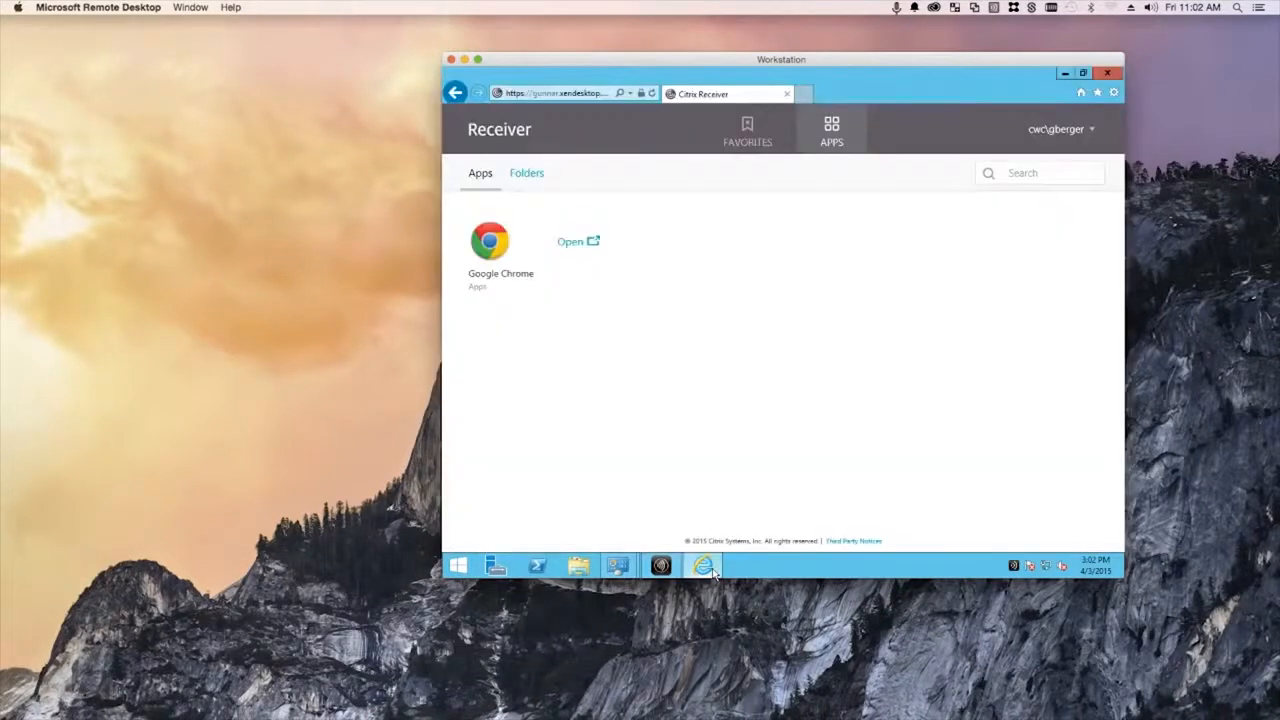
click(712, 570)
mouse_move(665, 568)
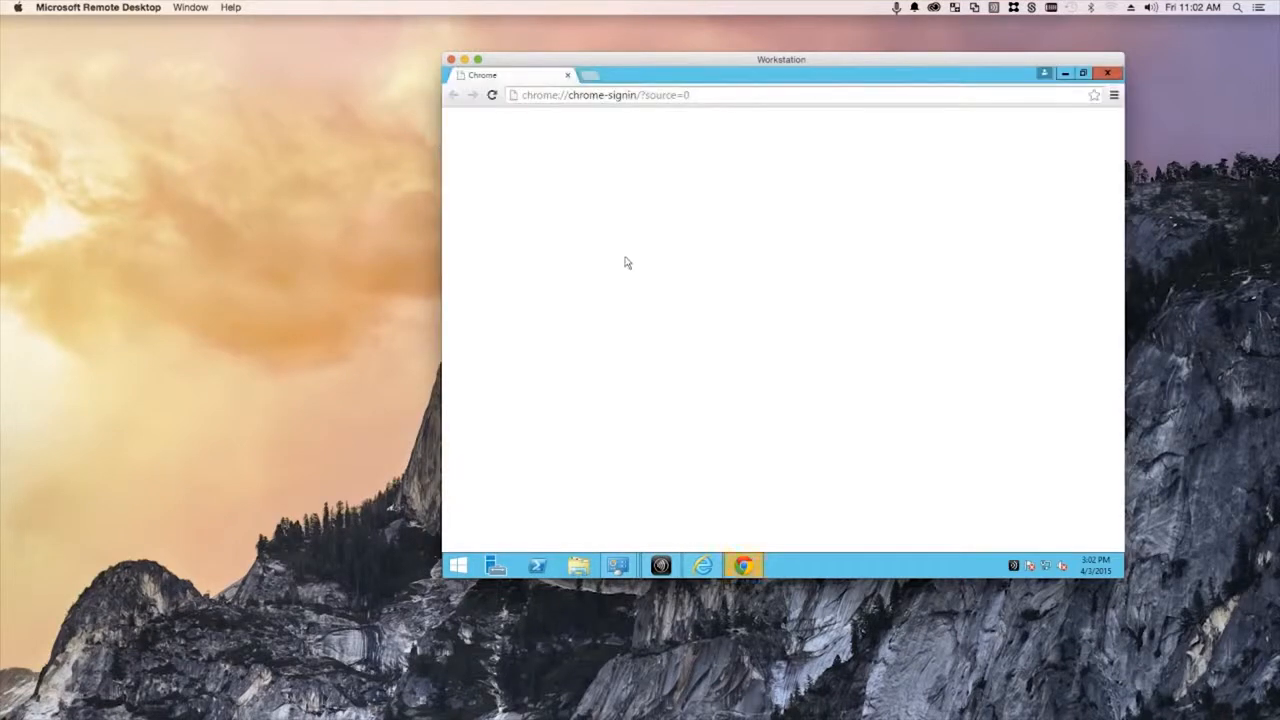
- Minimize Chrome, refresh the installed programs list in Programs and Features, then close its windows
click(1065, 74)
mouse_move(617, 566)
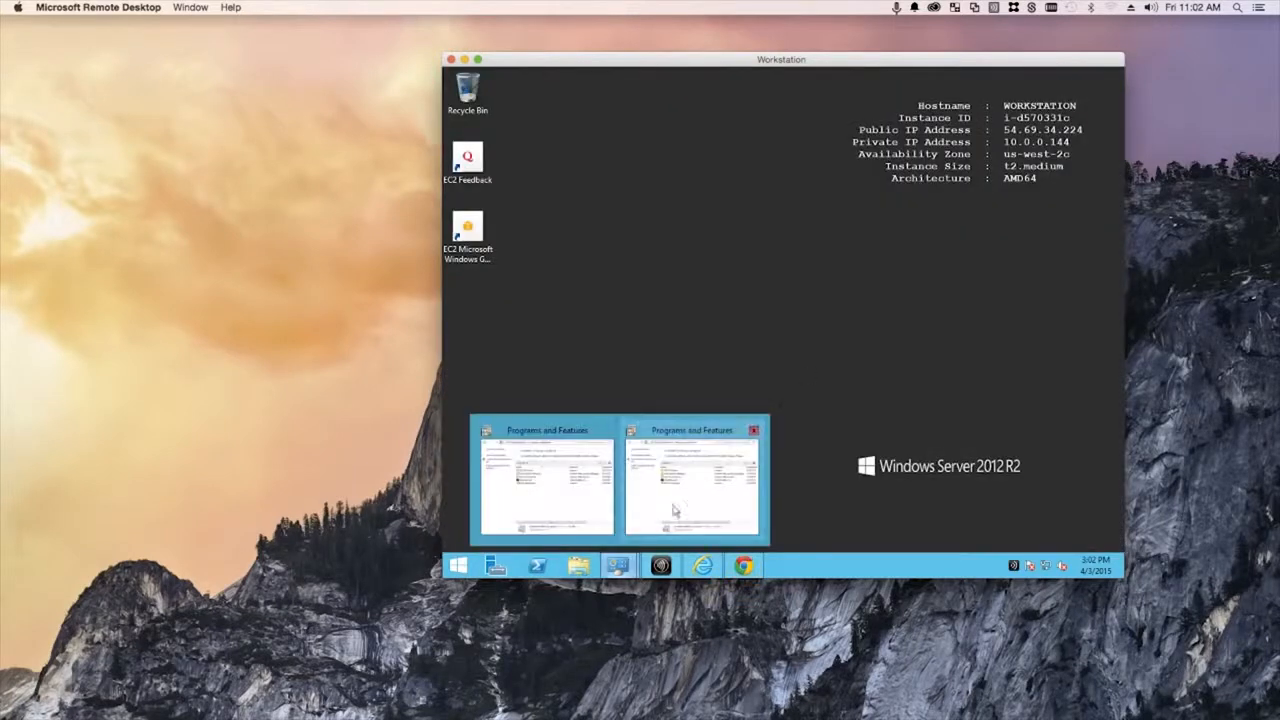
click(693, 468)
right_click(769, 364)
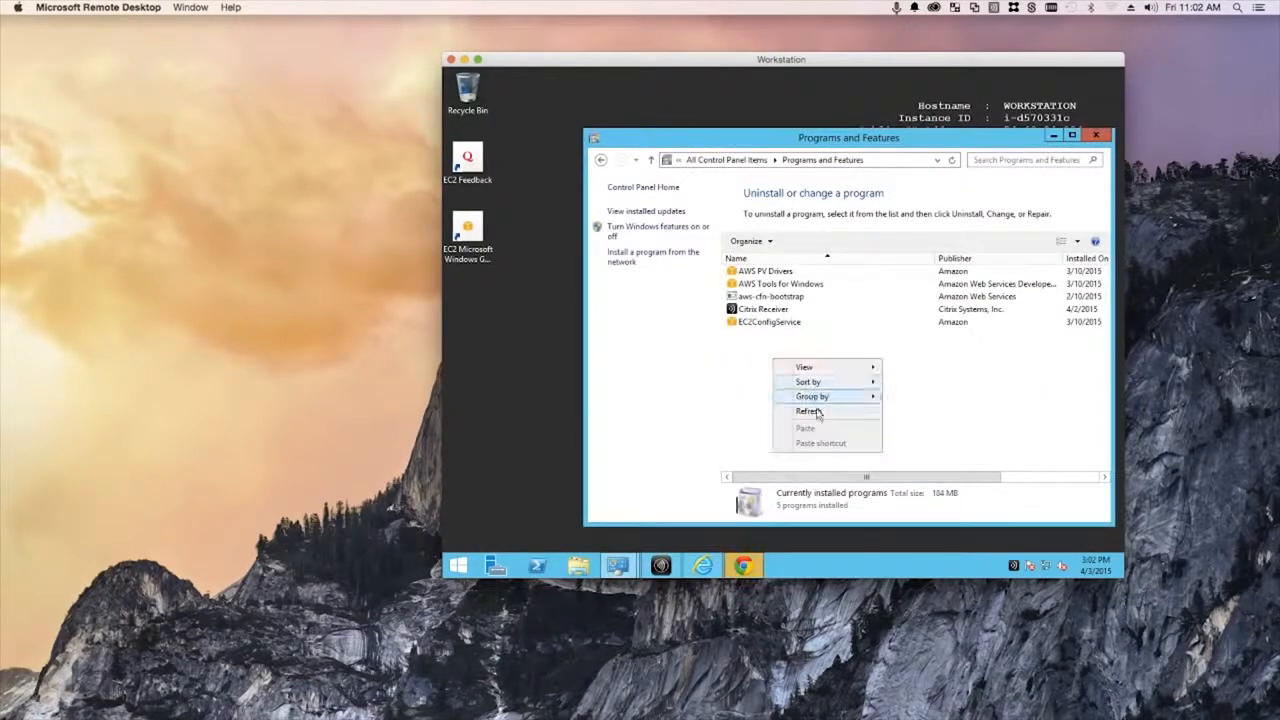
click(818, 410)
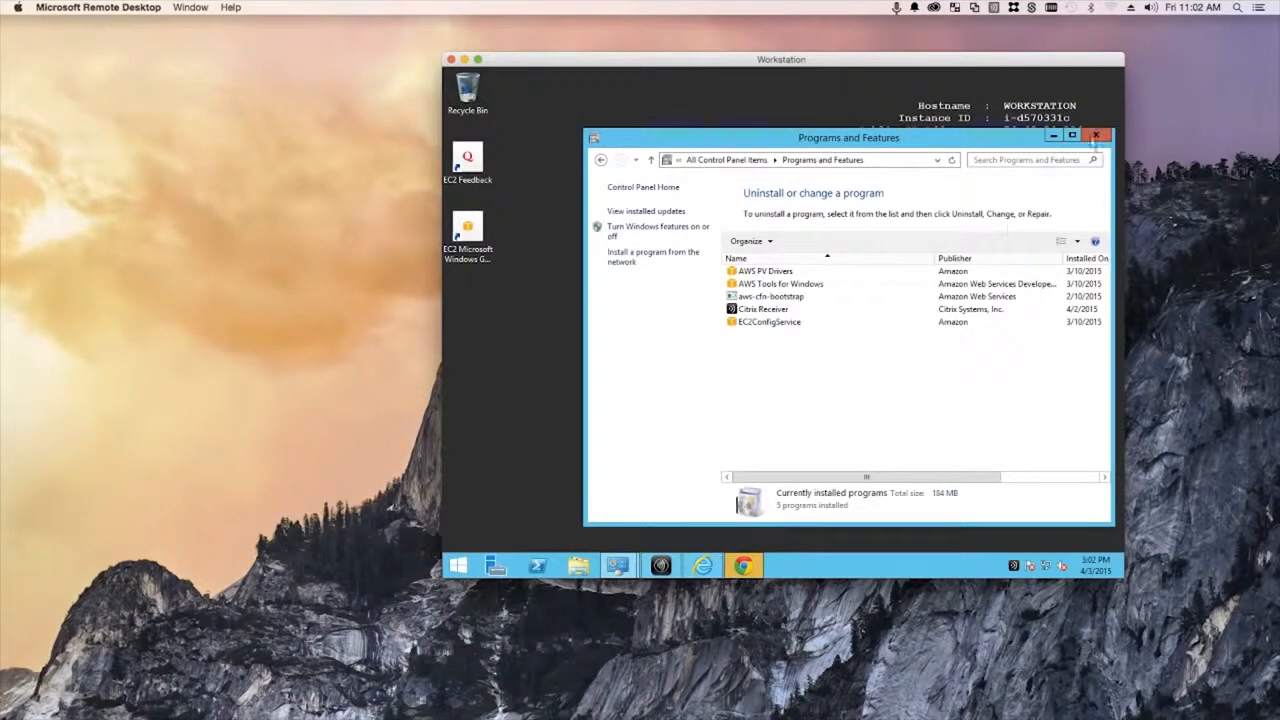
click(1094, 138)
click(622, 570)
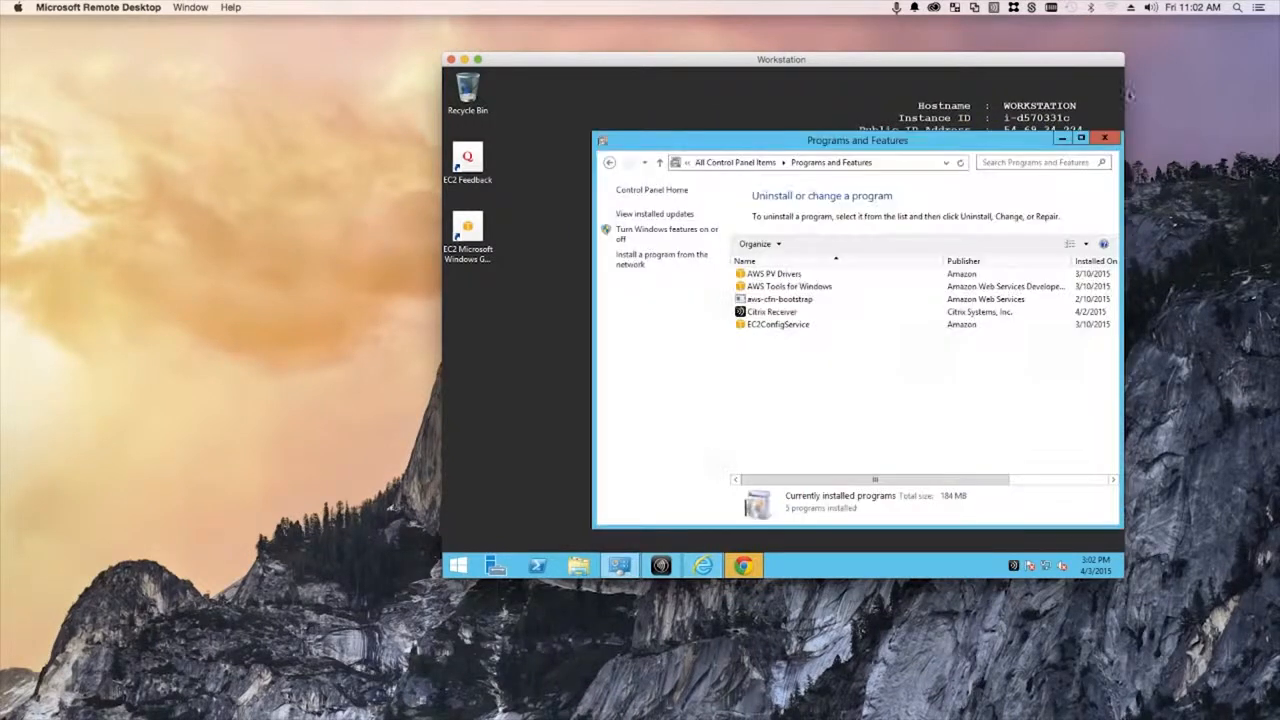
click(1104, 138)
- Open Citrix Receiver and launch Google Chrome from its favorite apps
click(622, 568)
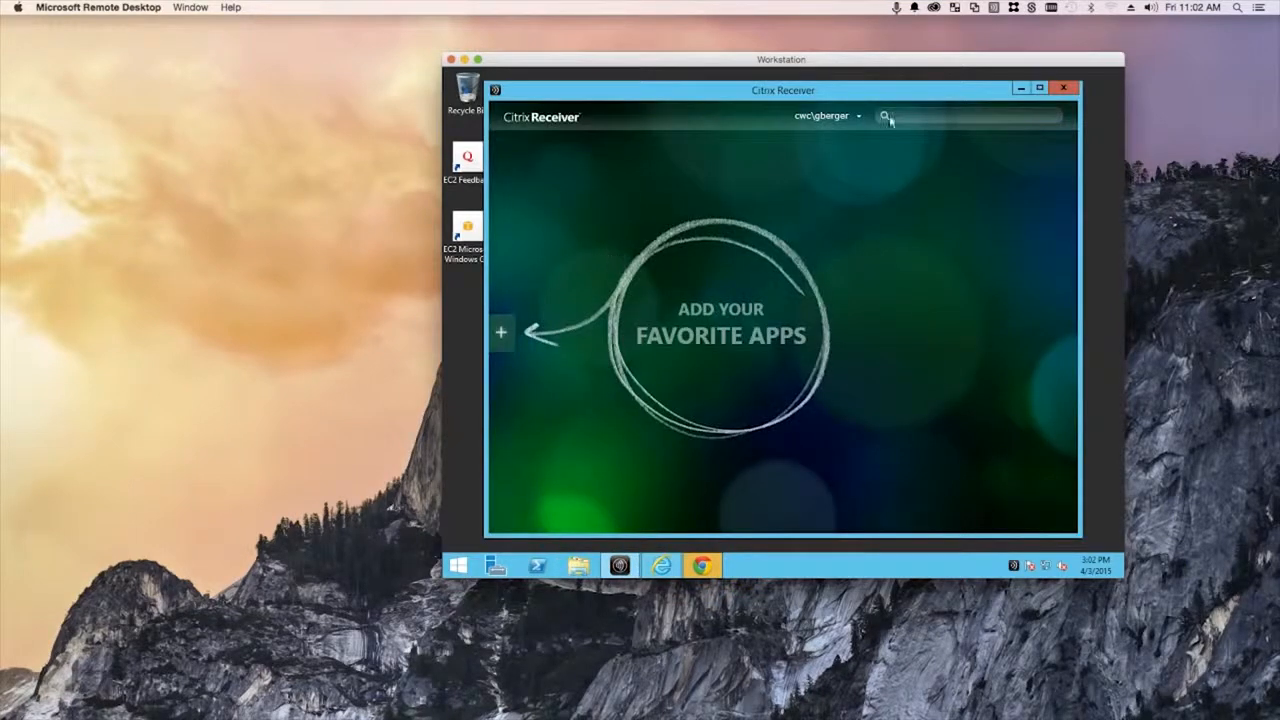
click(858, 117)
click(872, 148)
click(710, 565)
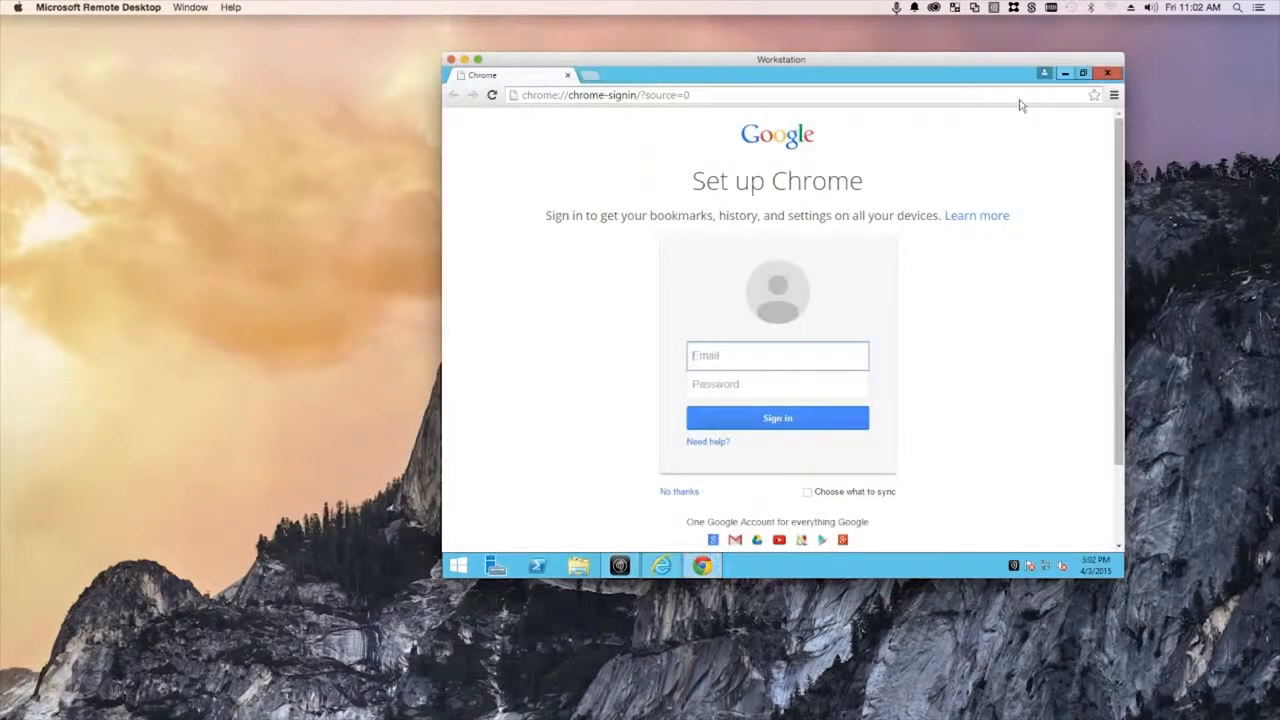
click(1064, 76)
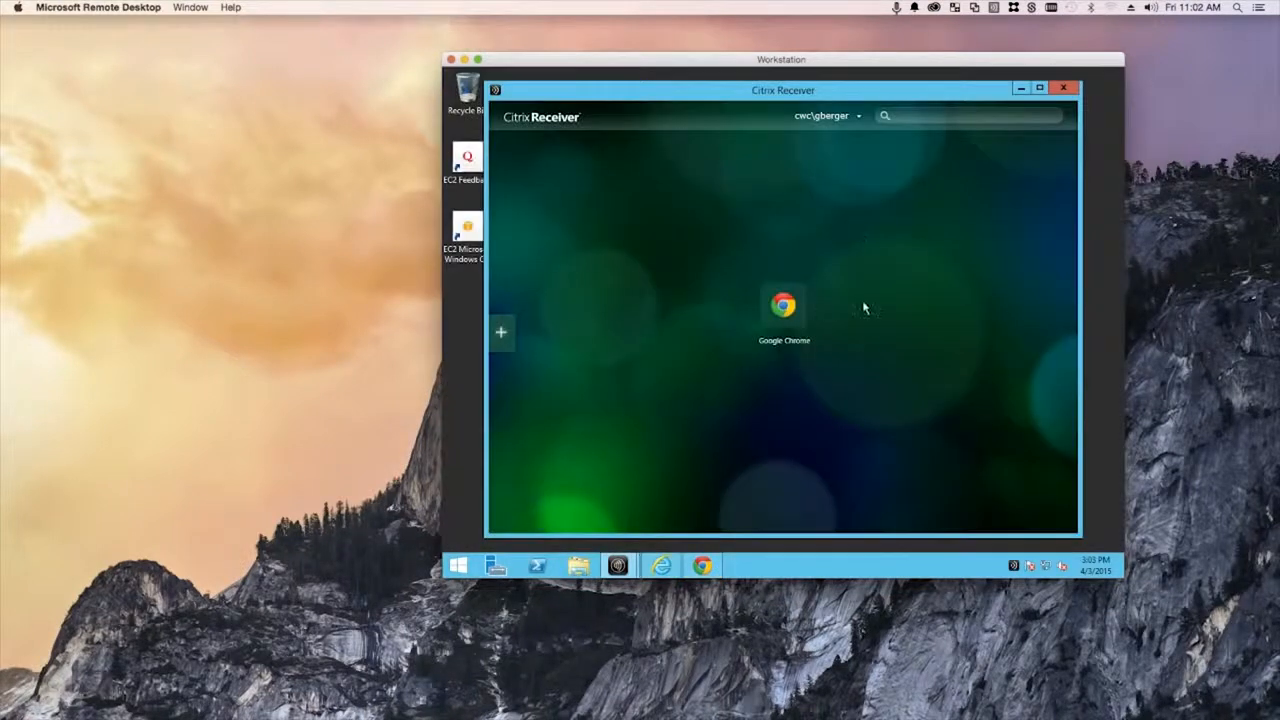
click(779, 315)
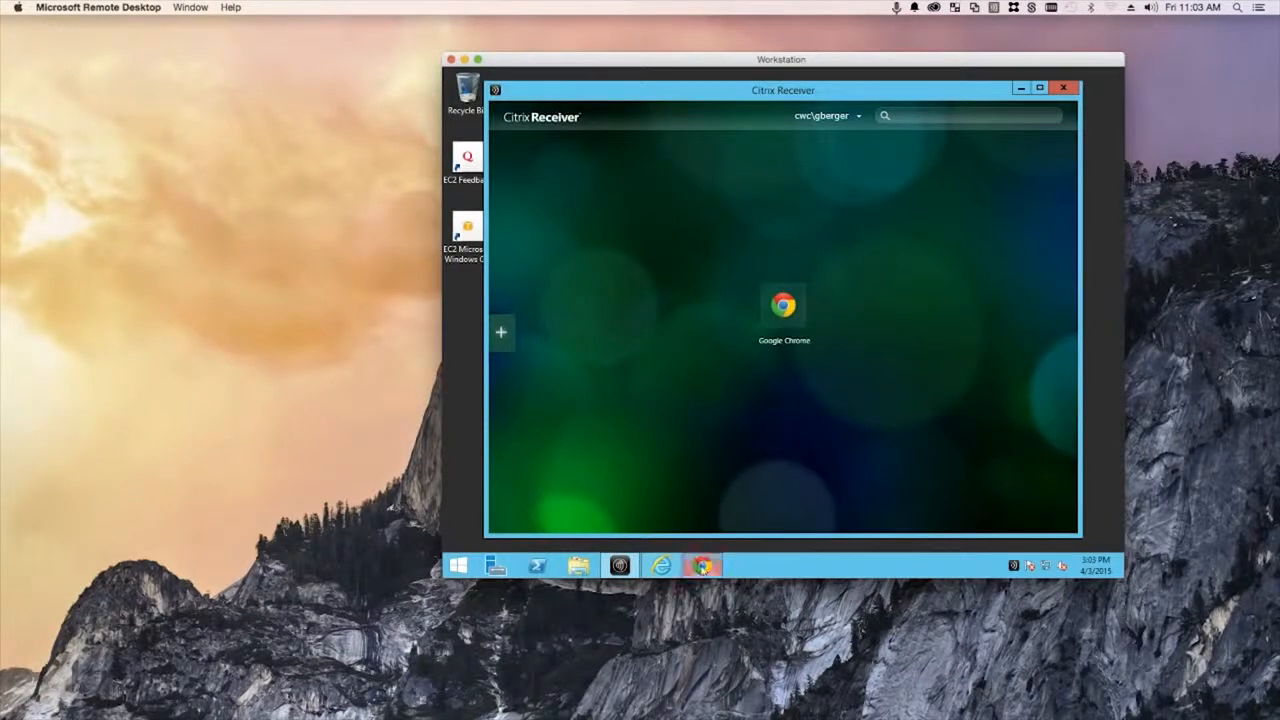
- Close Receiver and check Control Panel's Programs and Features for Google Chrome, 'Delivered by Citrix', dated 4/3/2015
click(1065, 89)
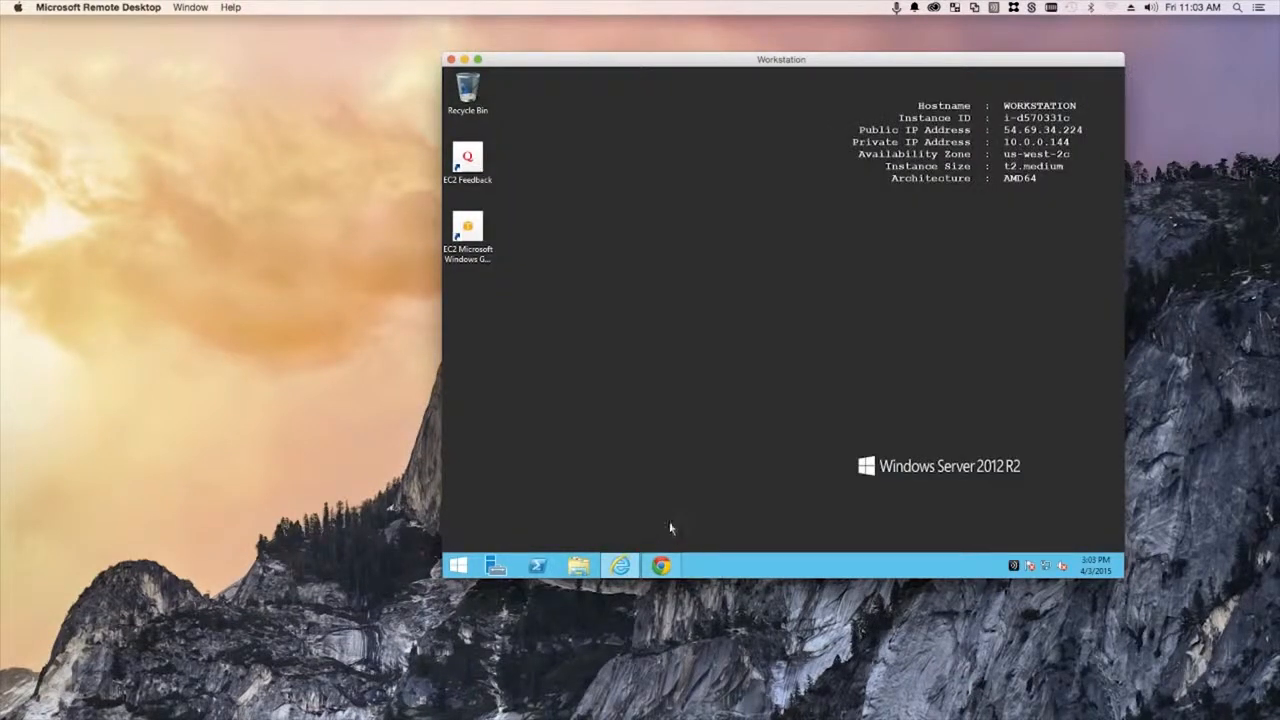
right_click(459, 565)
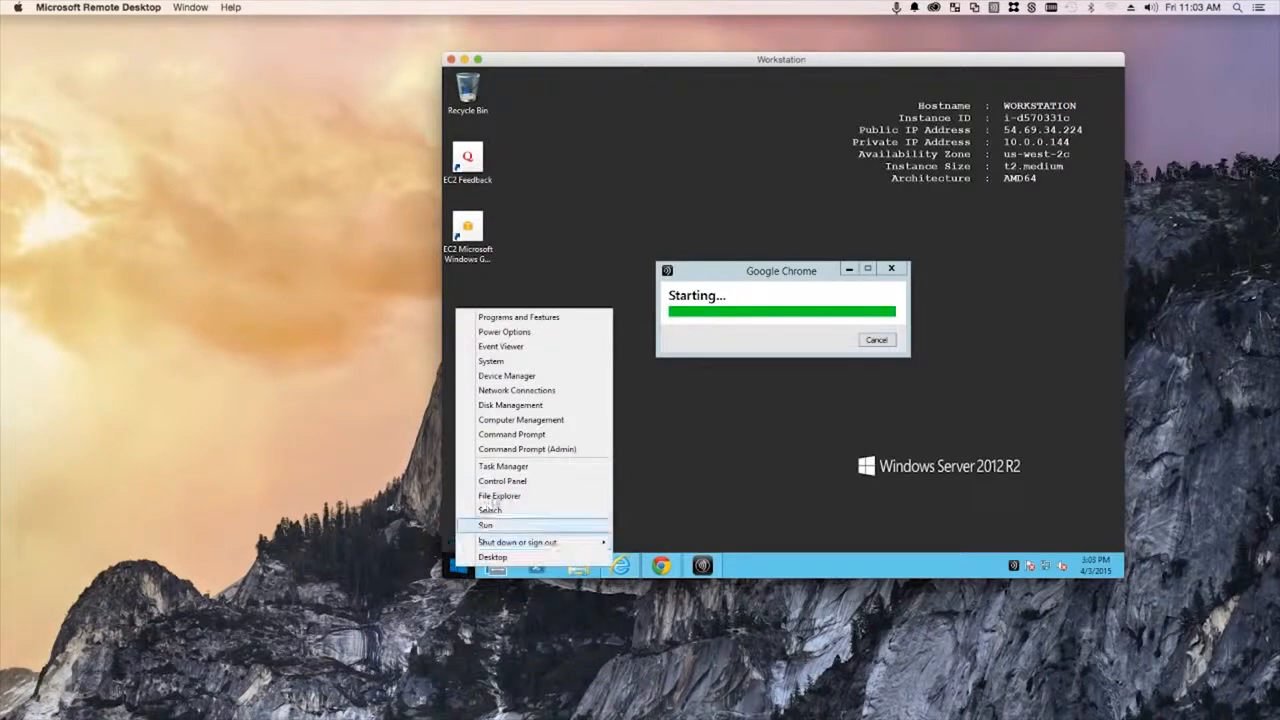
click(502, 480)
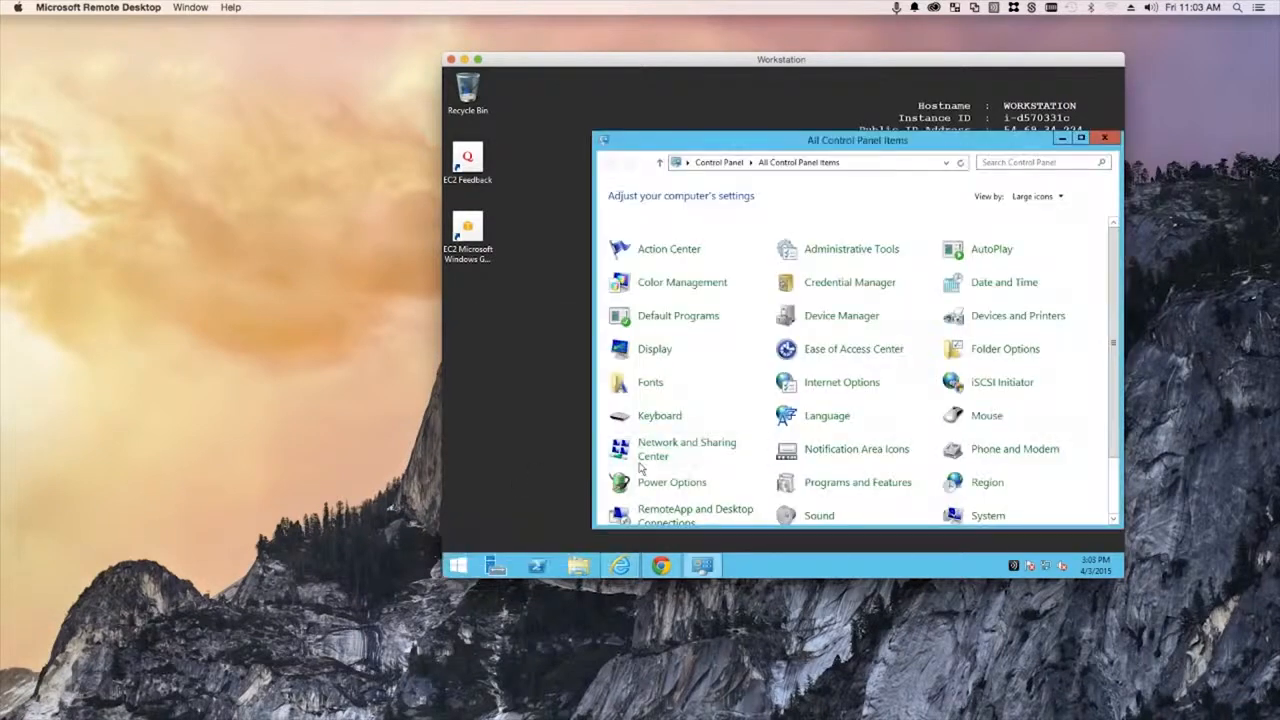
click(858, 484)
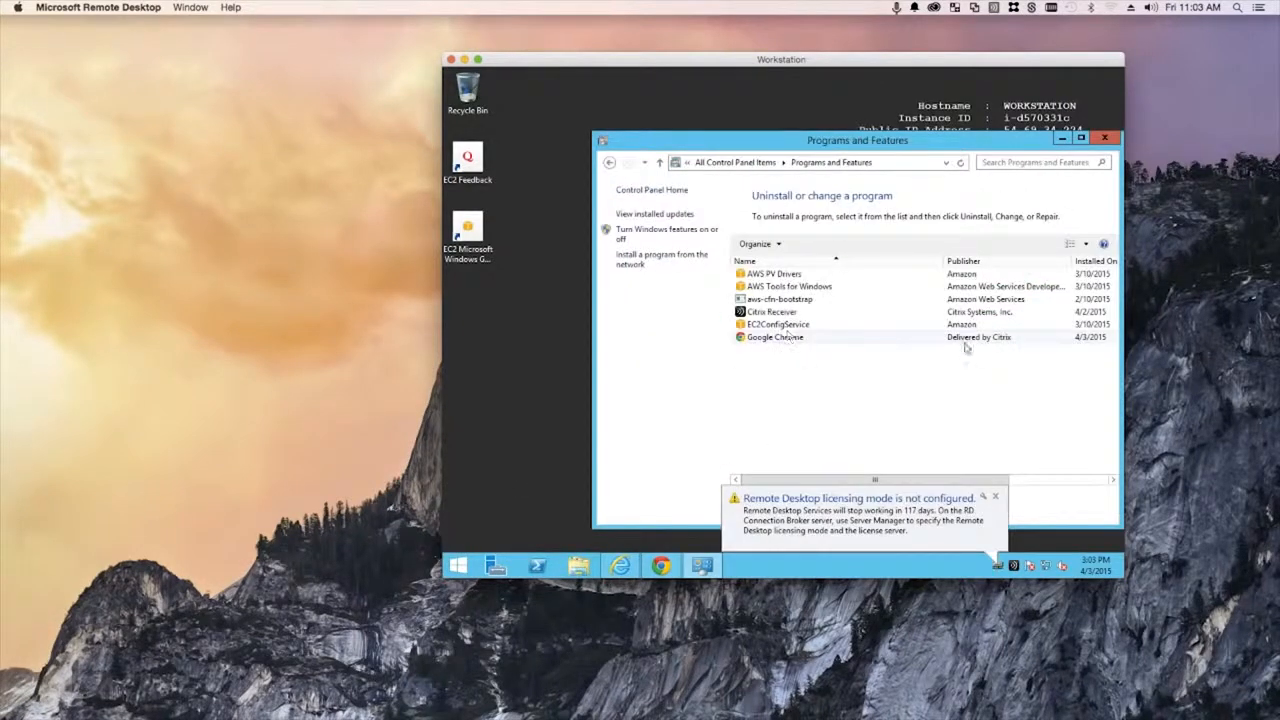
click(1104, 138)
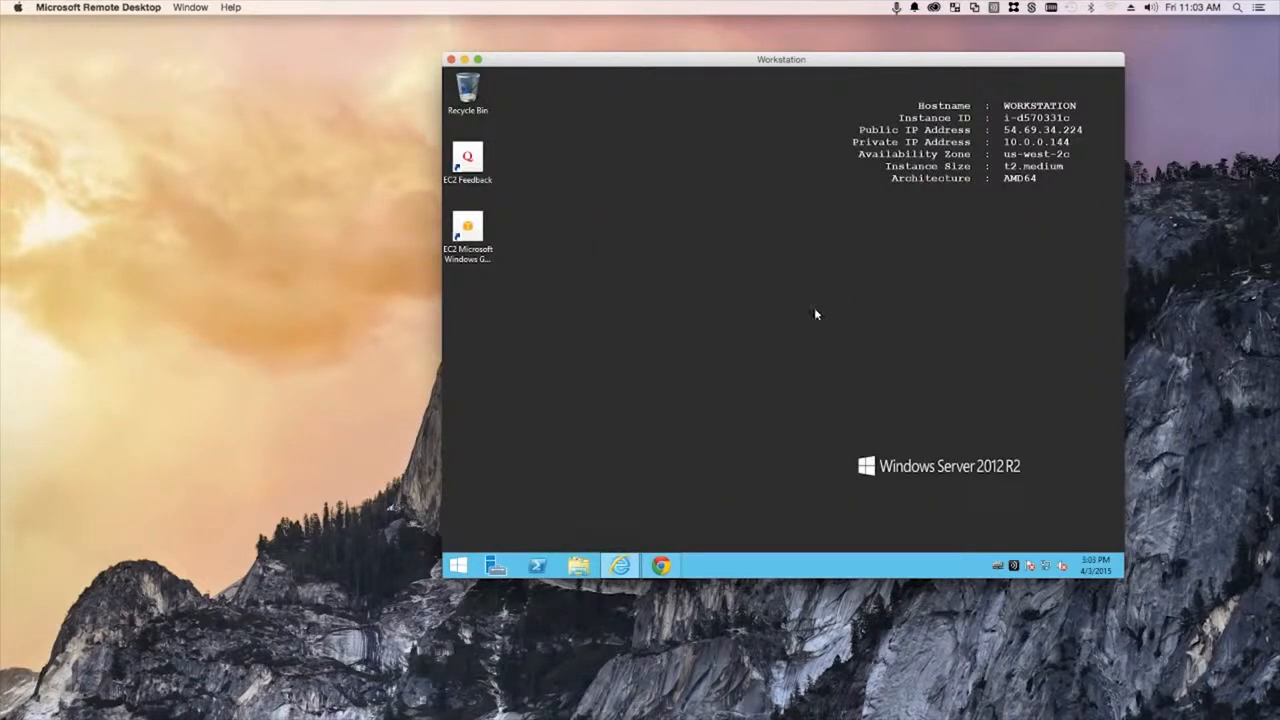